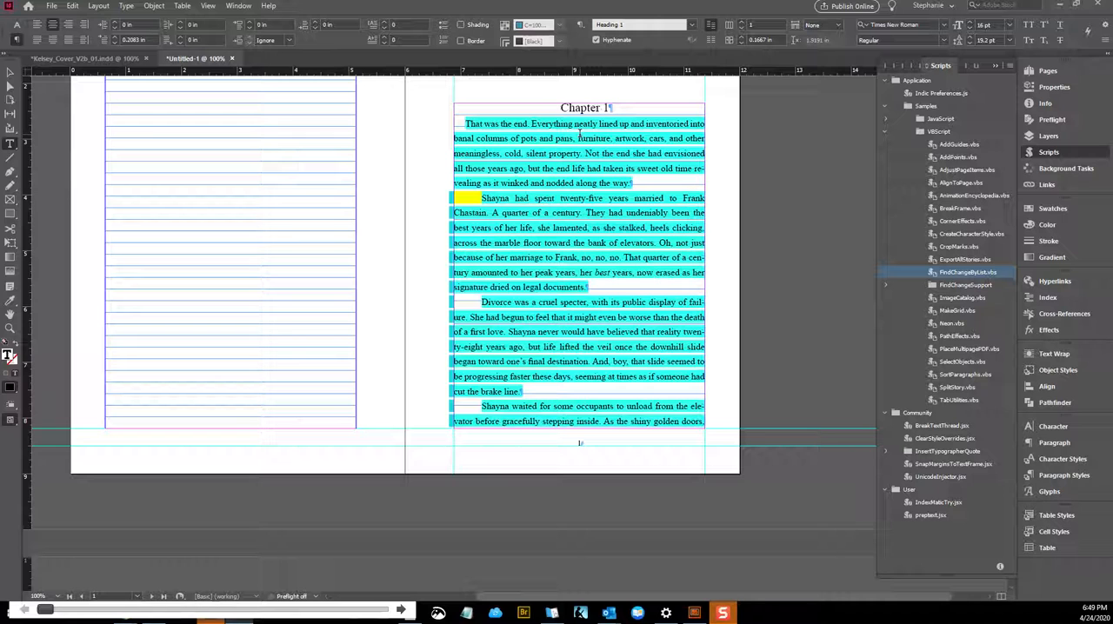
Examine the Chapter 1 and Chapter 2 headings and the paragraph style assigned to them
left_click_drag(613, 107, 559, 107)
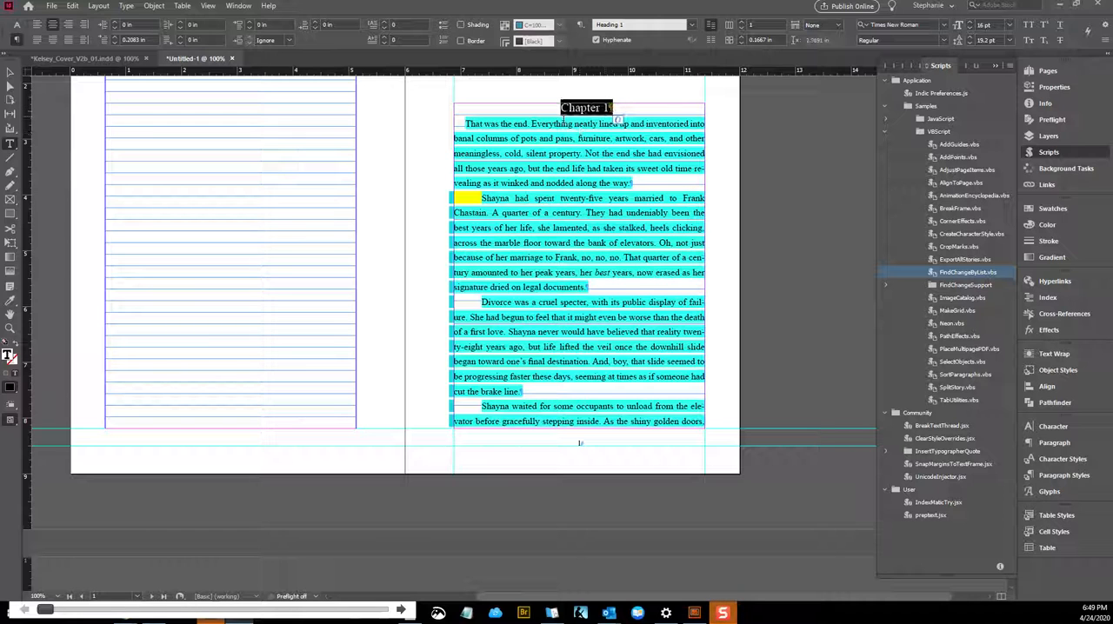
left_click(558, 108)
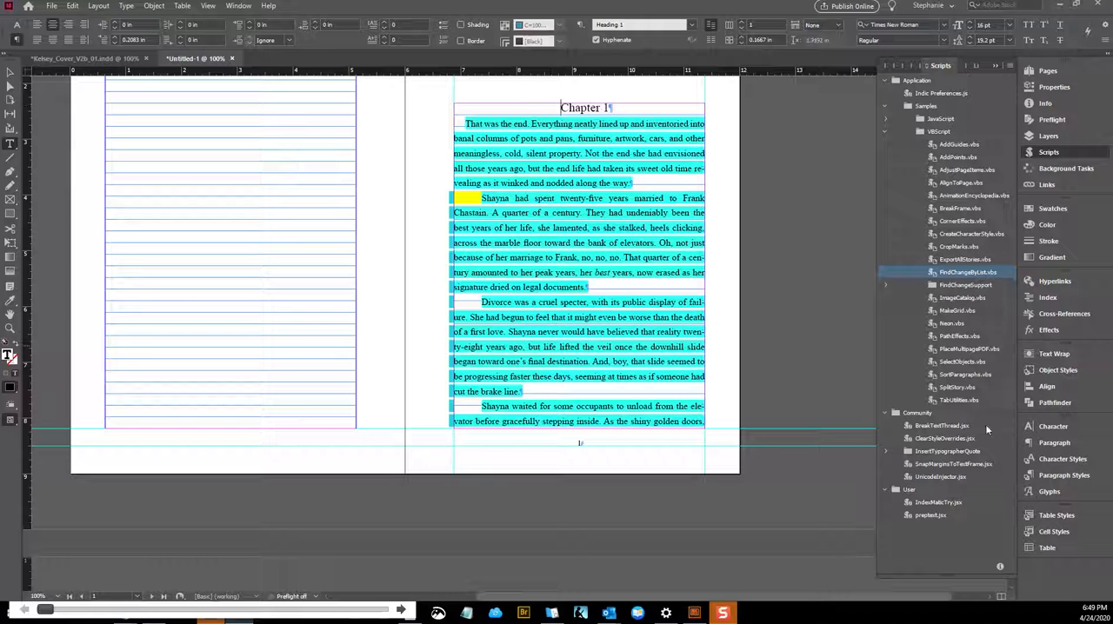
left_click(1064, 476)
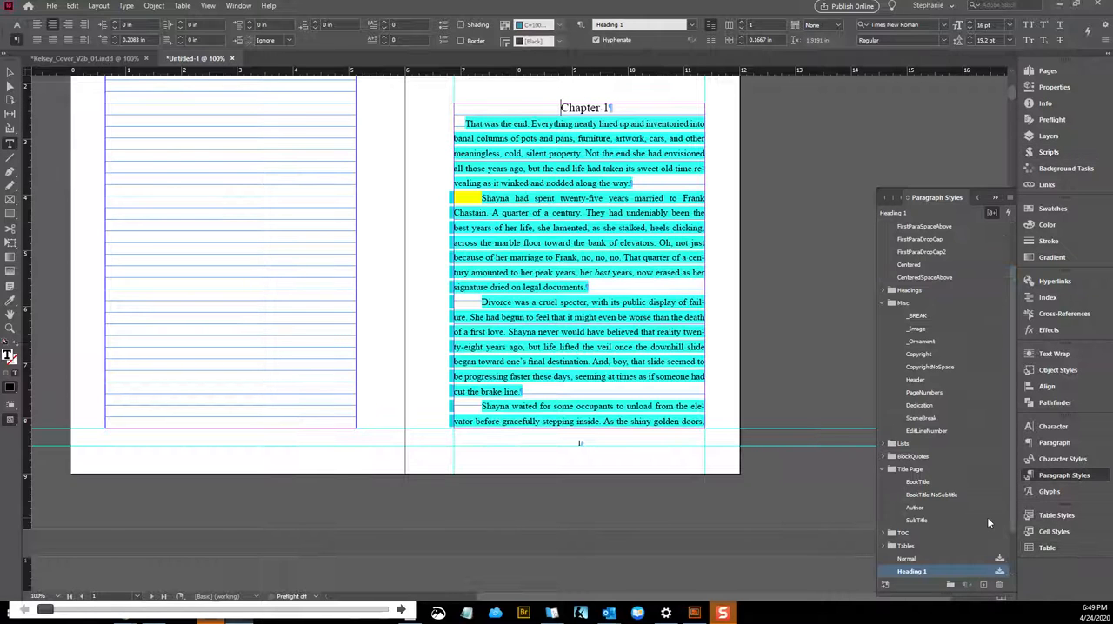
scroll(974, 539, "down", 2)
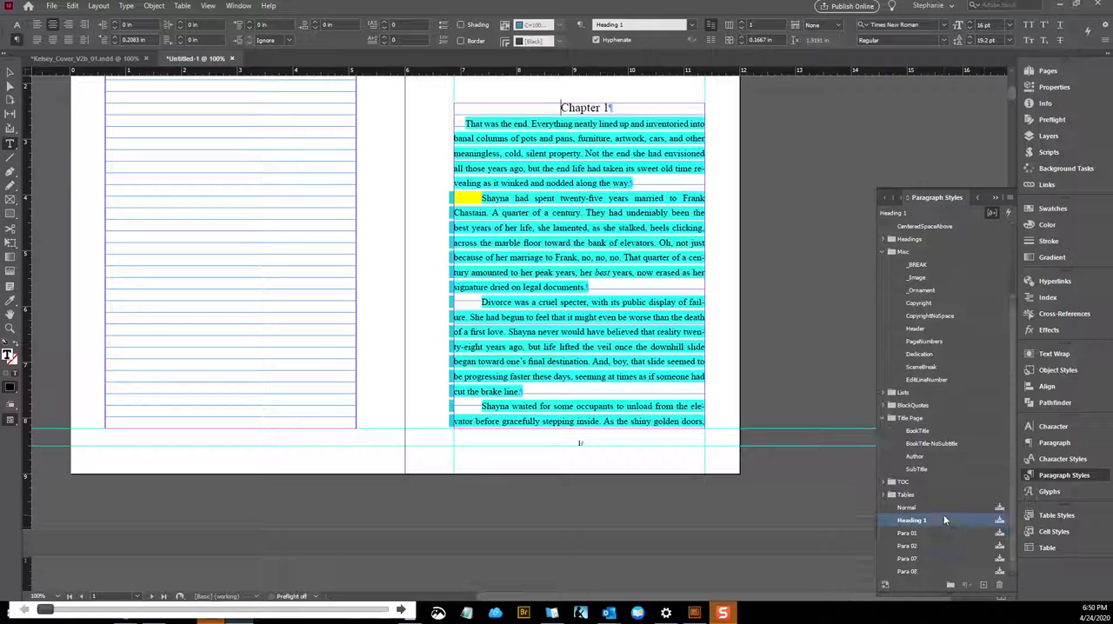
scroll(611, 246, "down", 10)
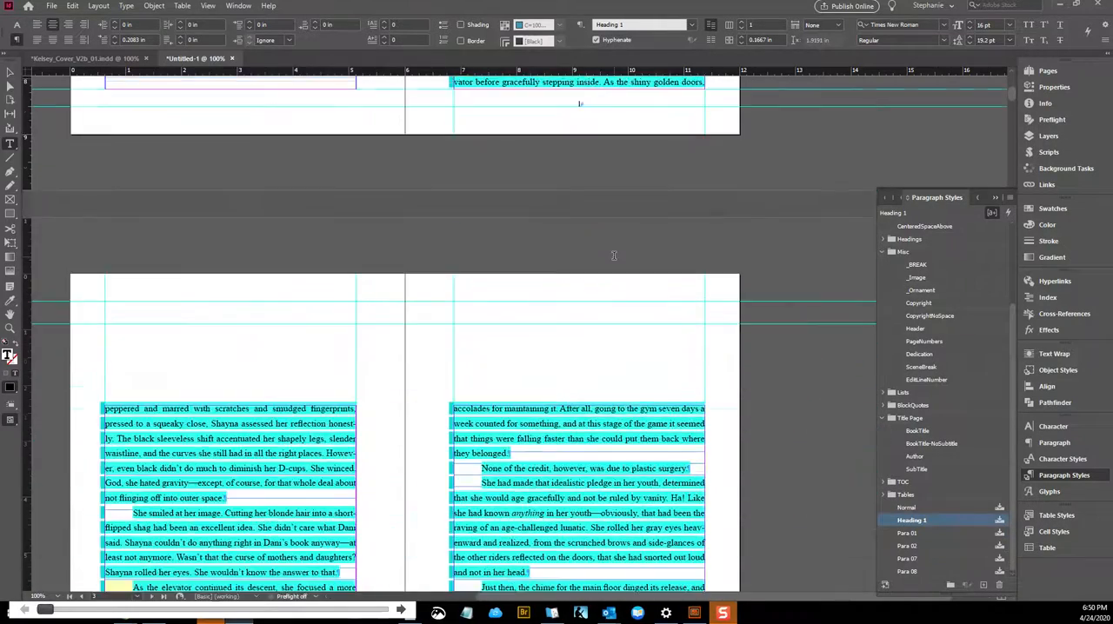
scroll(622, 264, "down", 10)
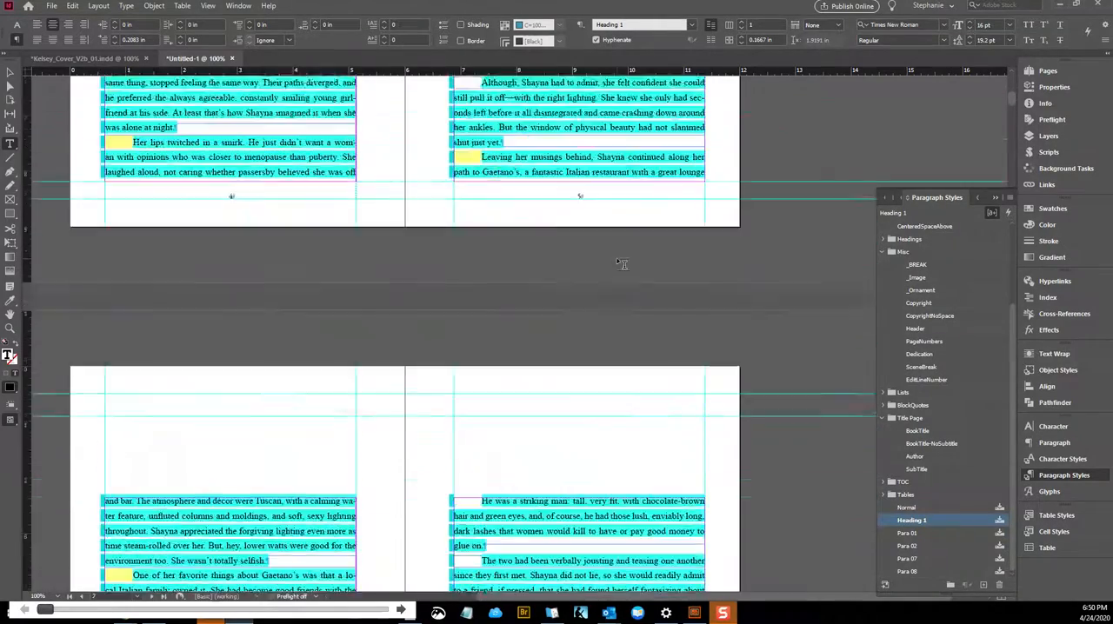
scroll(623, 264, "down", 15)
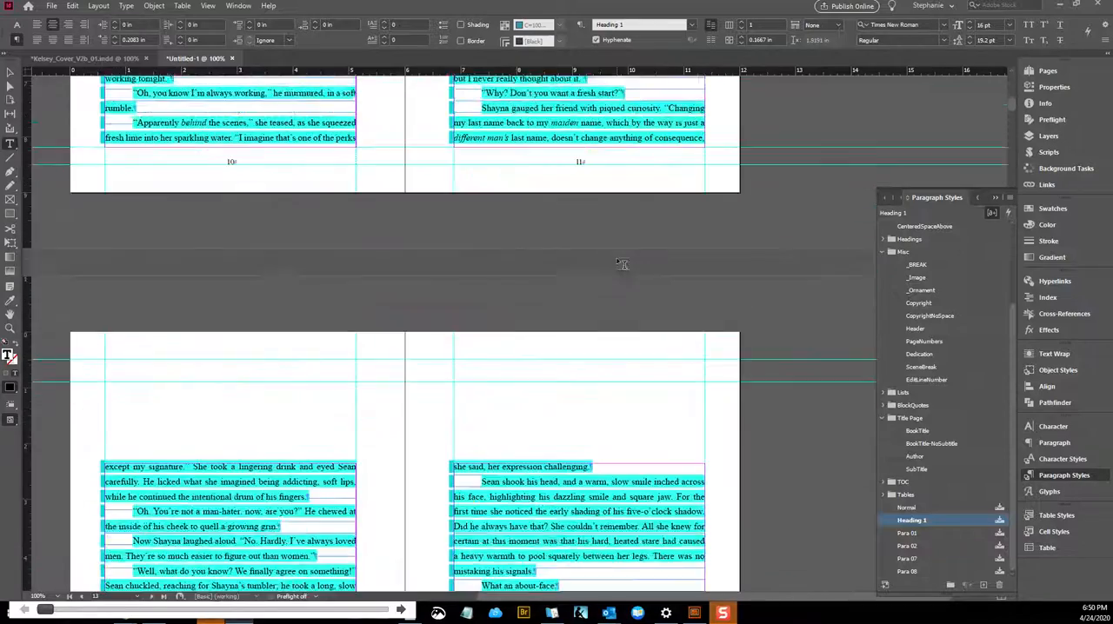
scroll(622, 265, "down", 10)
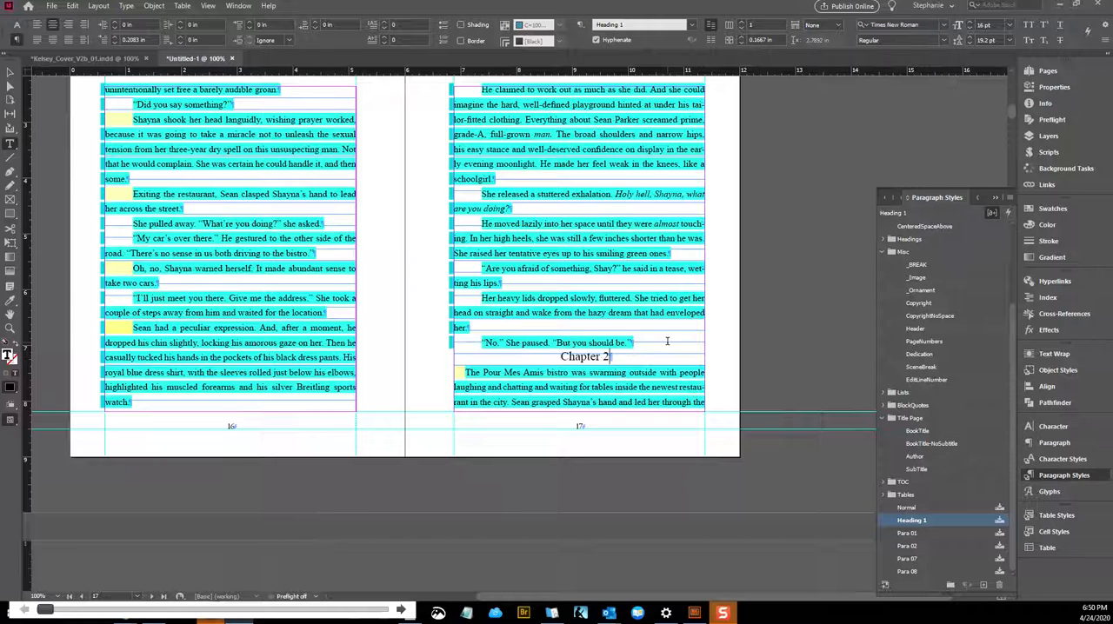
key("ctrl+Home")
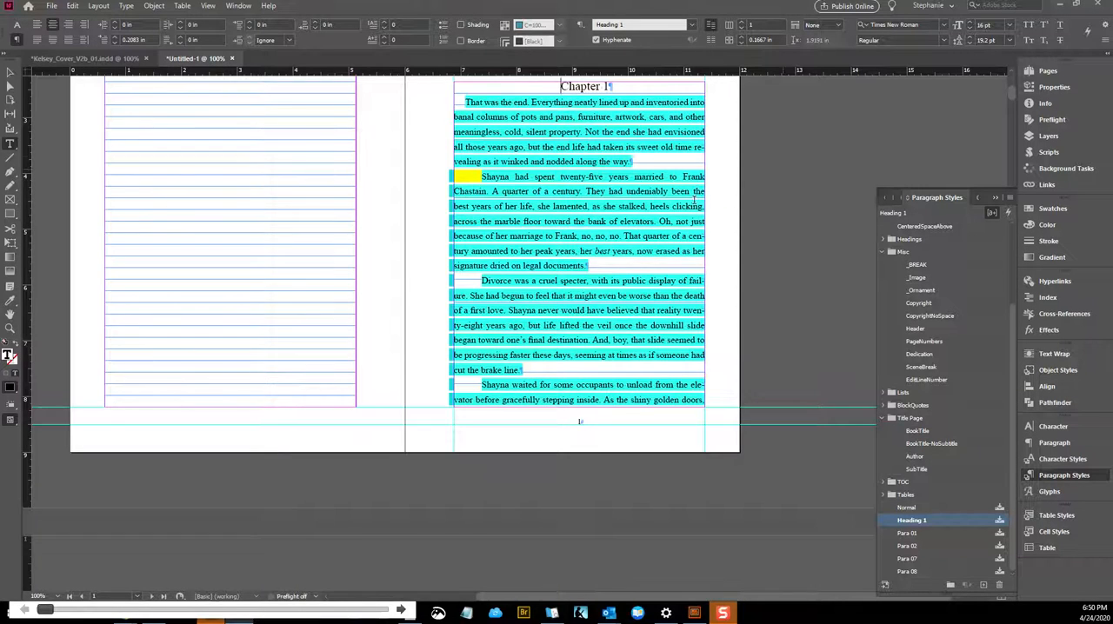
Expand the Headings group in the list of paragraph styles
scroll(789, 171, "up", 2)
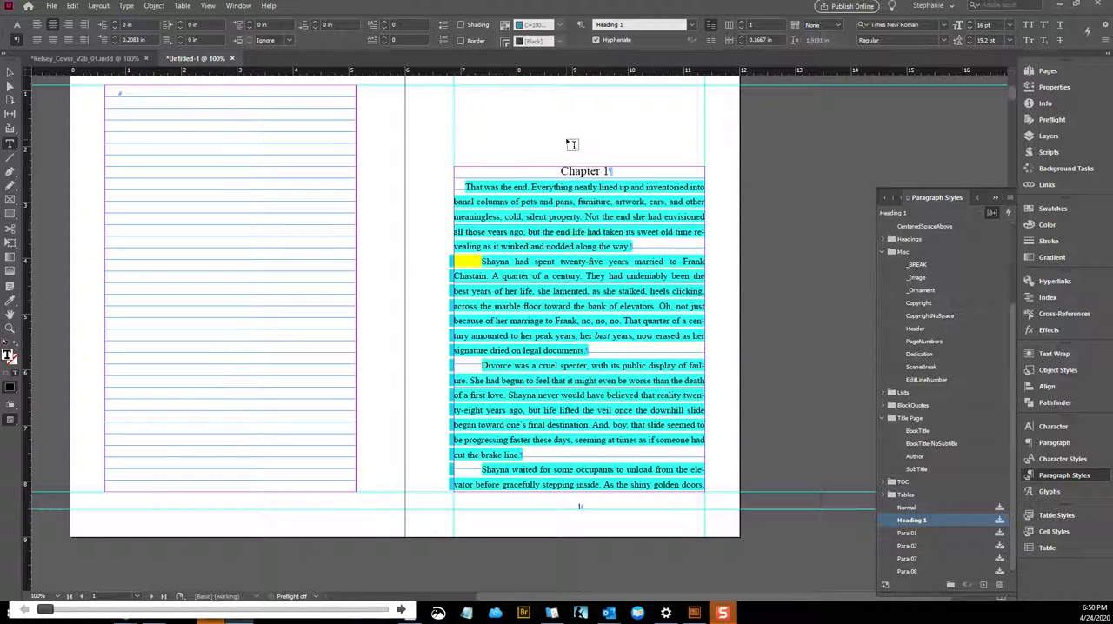
scroll(905, 296, "up", 4)
left_click(882, 341)
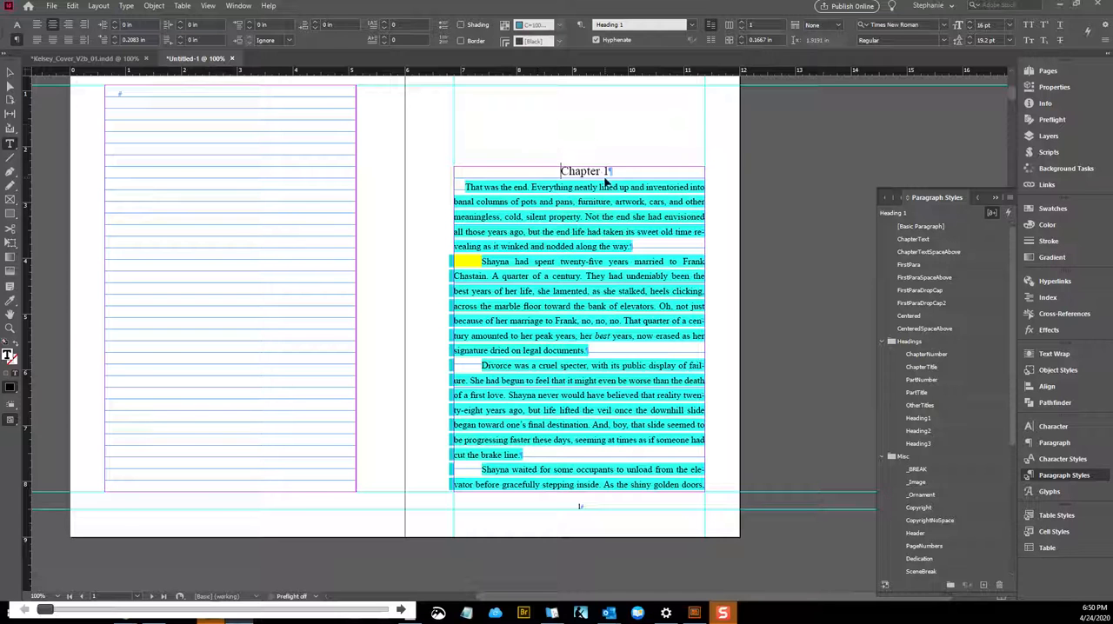
Open Find/Change in GREP mode with "Chapter " as the beginning of the search pattern
key("ctrl+f")
left_click_drag(209, 41, 296, 152)
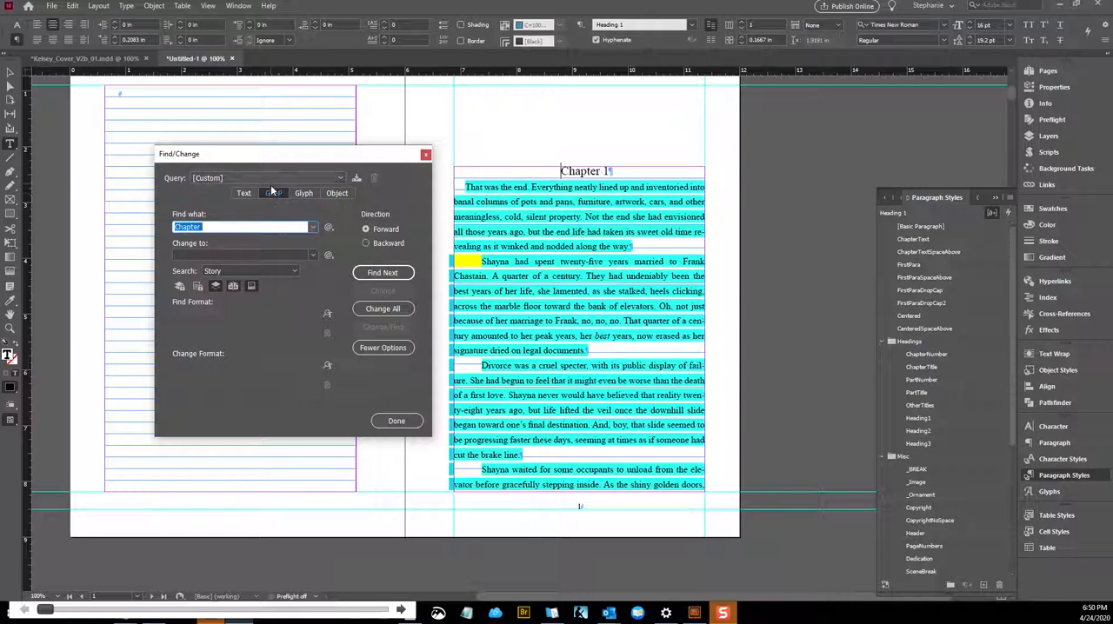
left_click(213, 226)
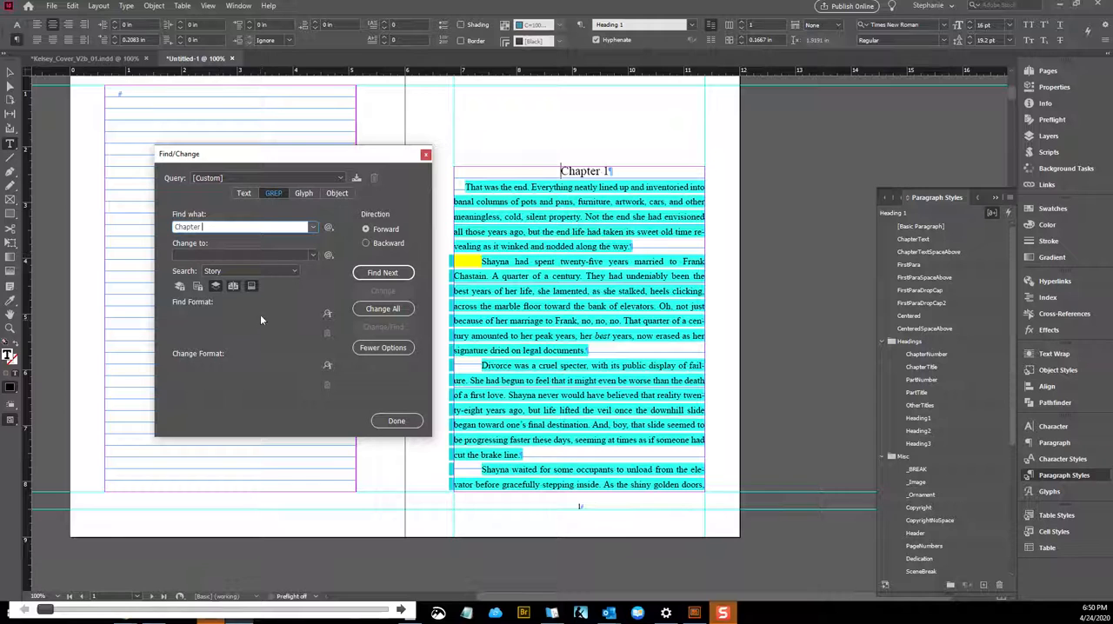
left_click(265, 178)
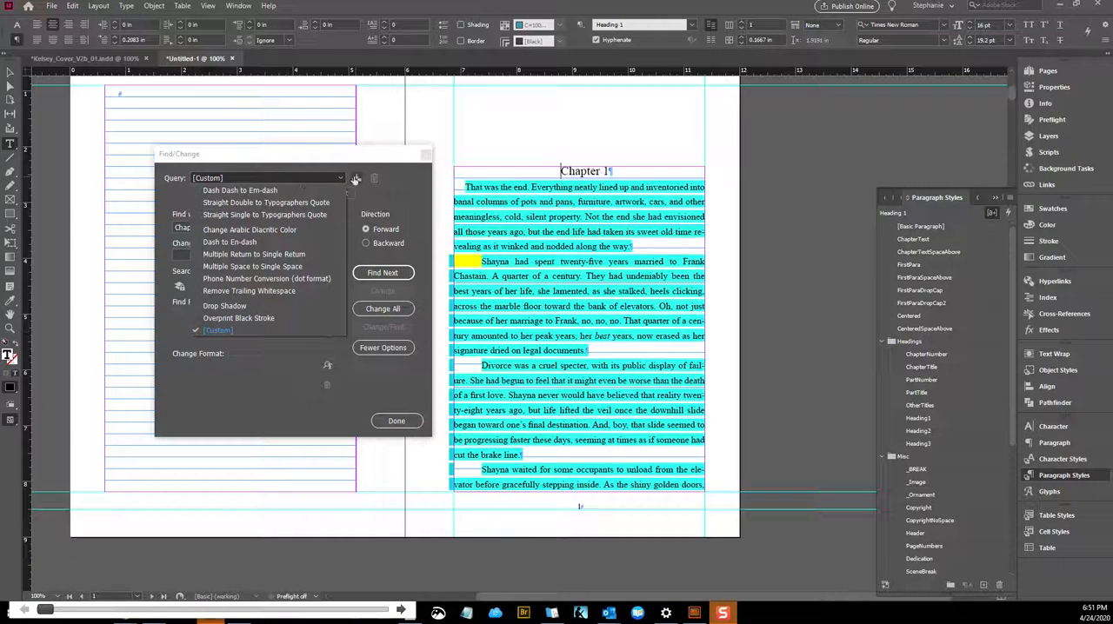
left_click(246, 358)
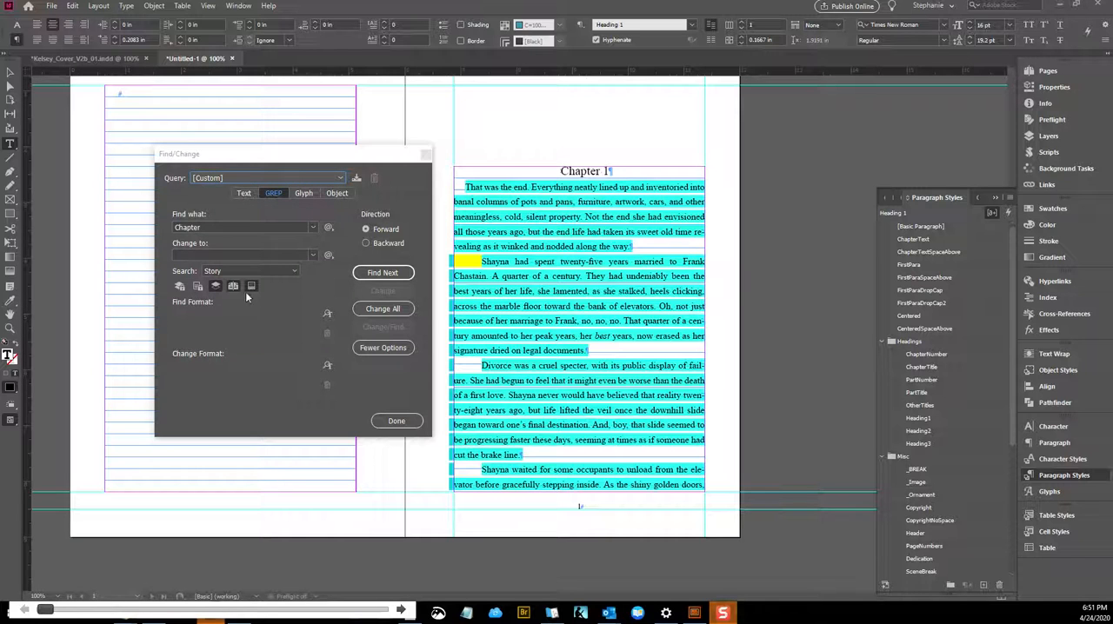
left_click(209, 225)
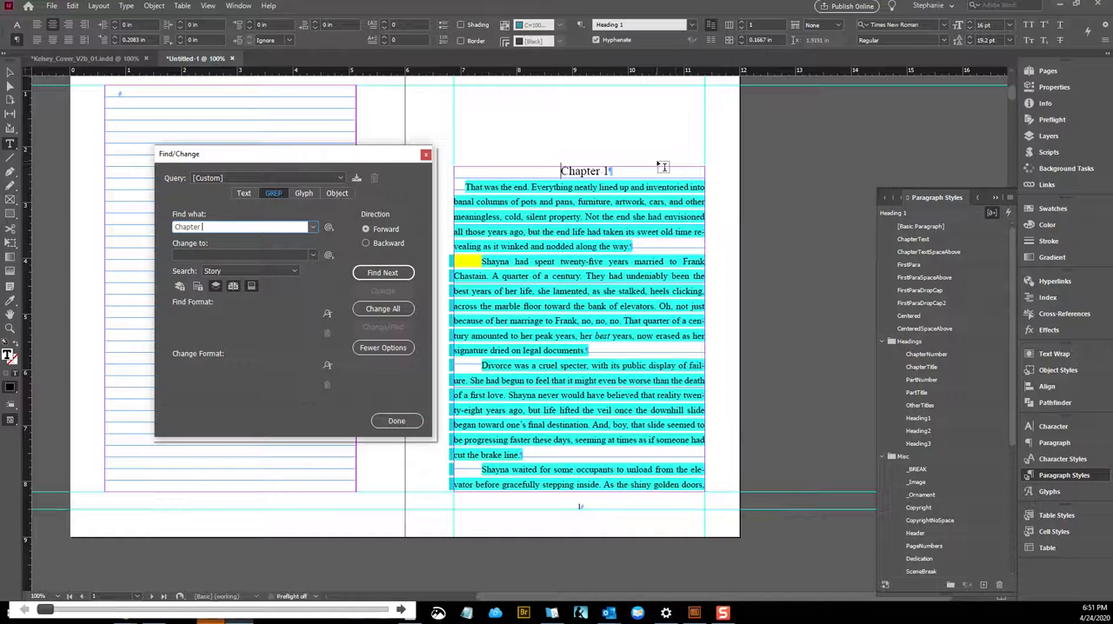
Extend the search pattern to "Chapter \d+\r", matching any digit one or more times followed by the end of the paragraph
left_click(331, 232)
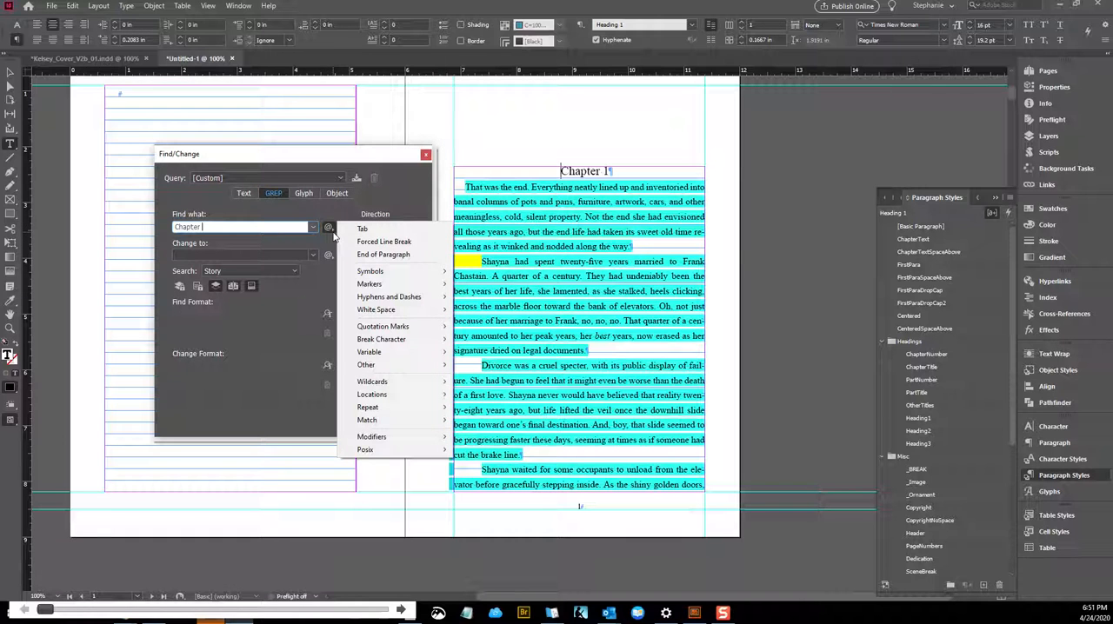
mouse_move(372, 384)
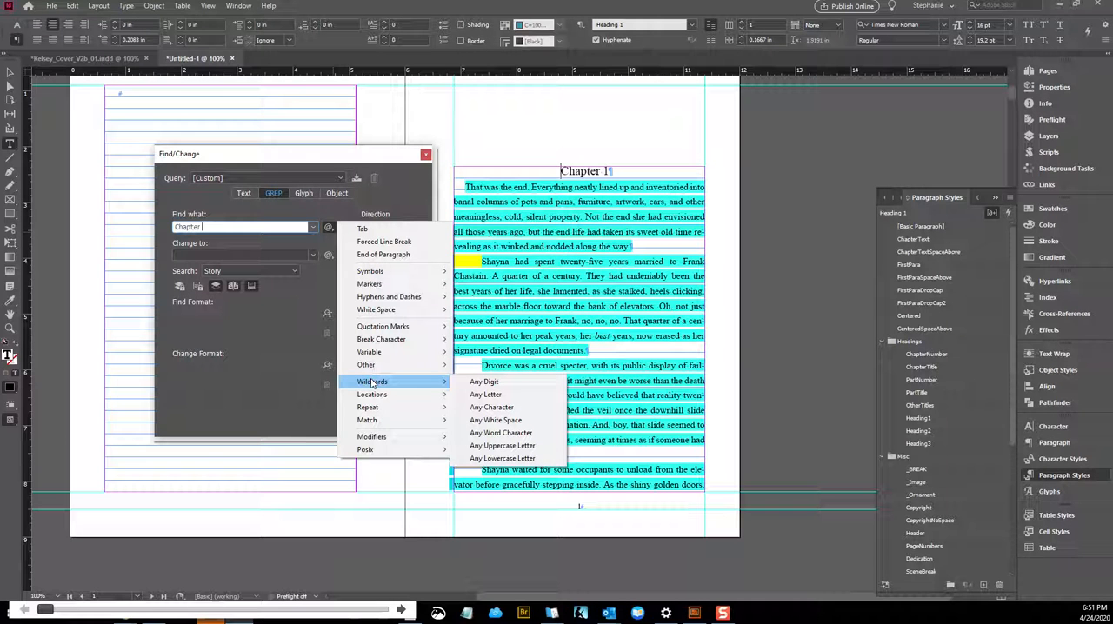
left_click(485, 383)
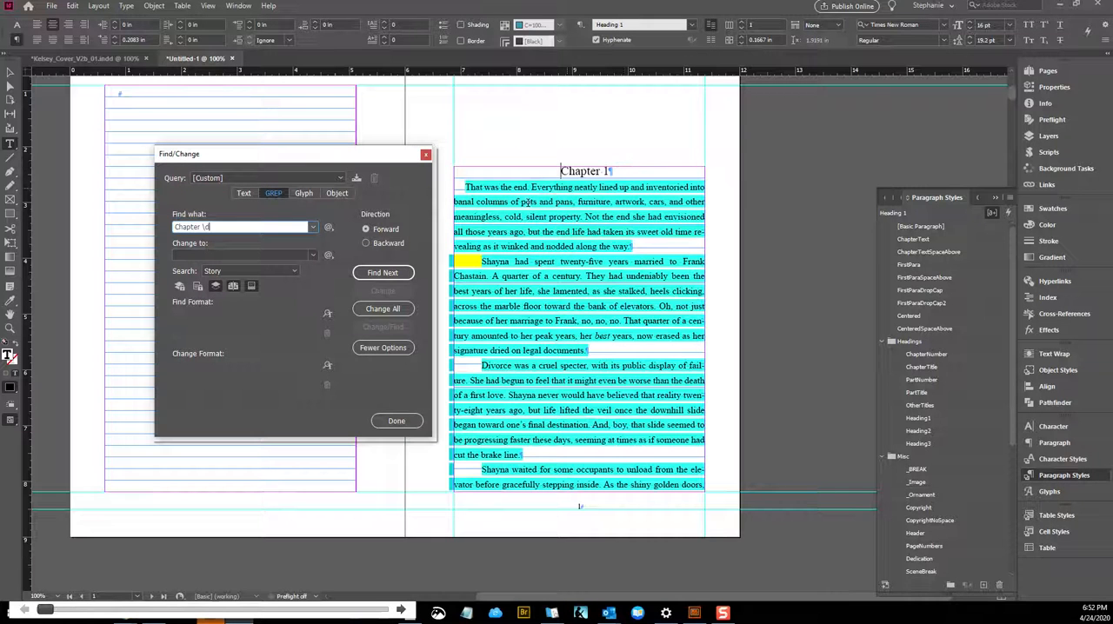
left_click(327, 228)
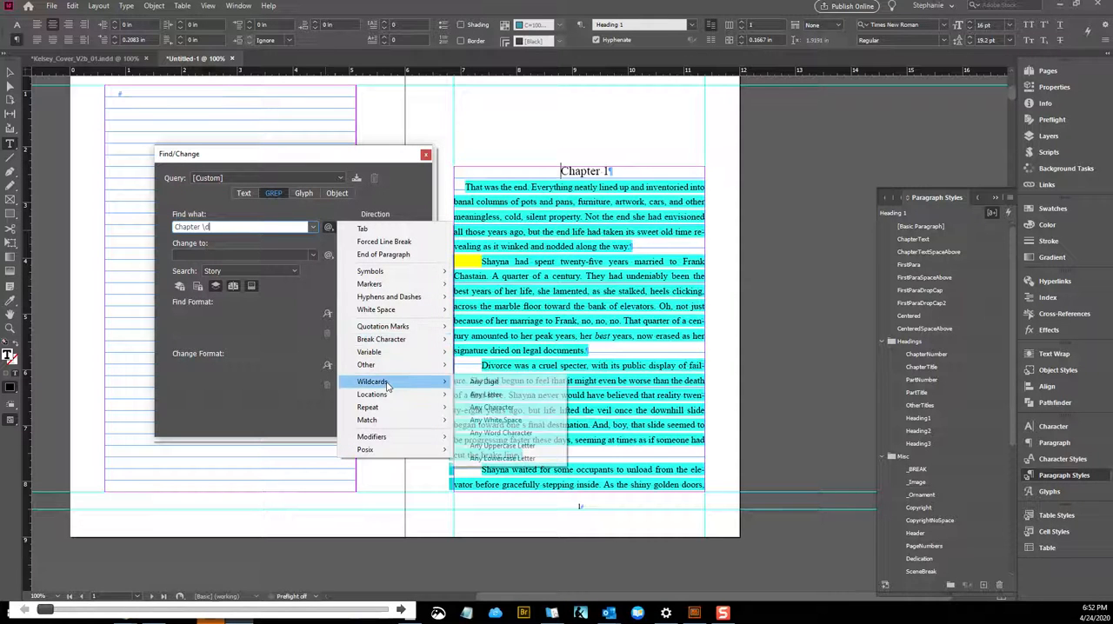
mouse_move(385, 409)
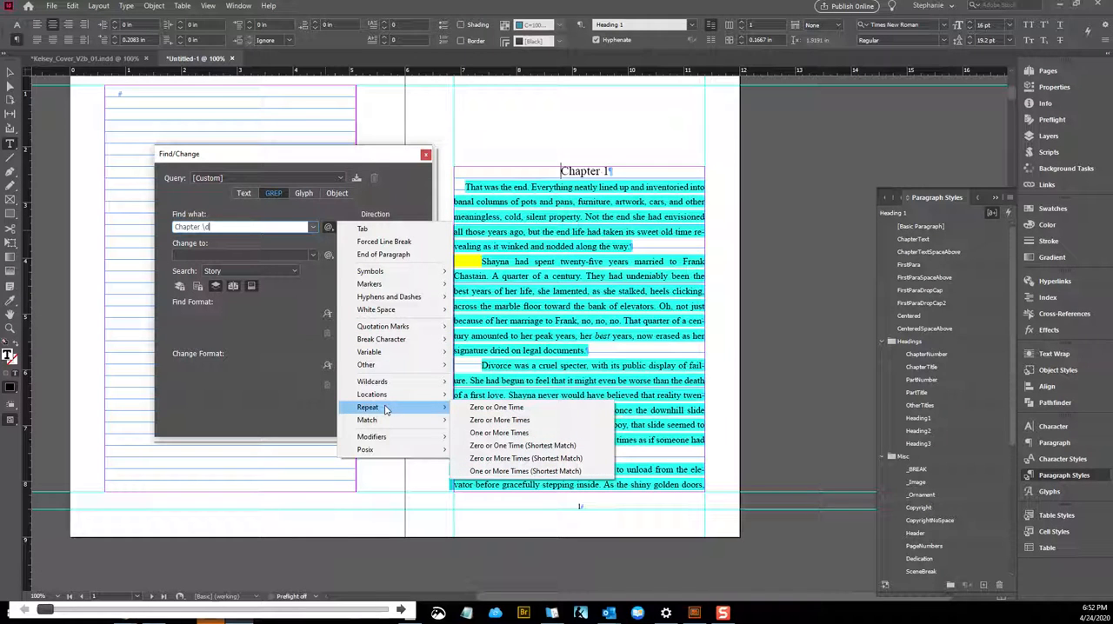
left_click(500, 433)
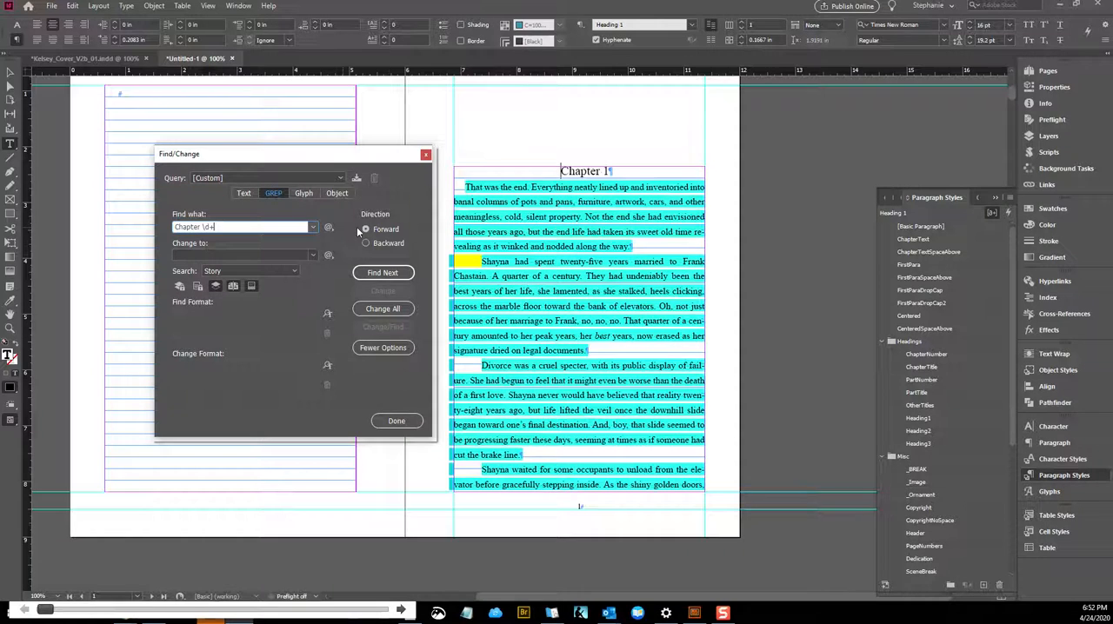
left_click(329, 228)
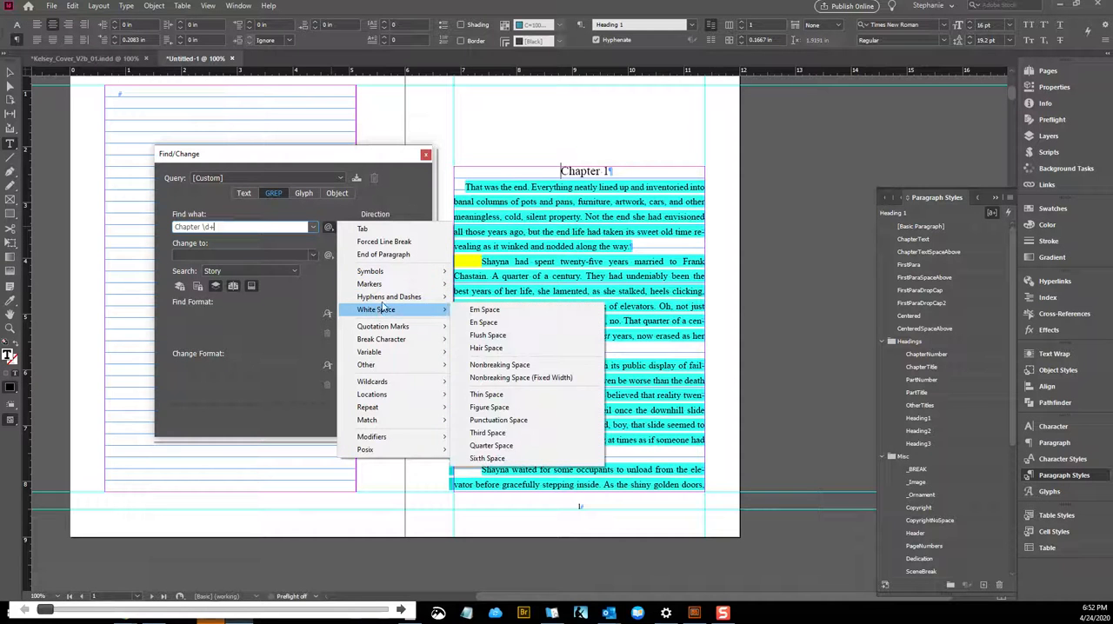
left_click(385, 257)
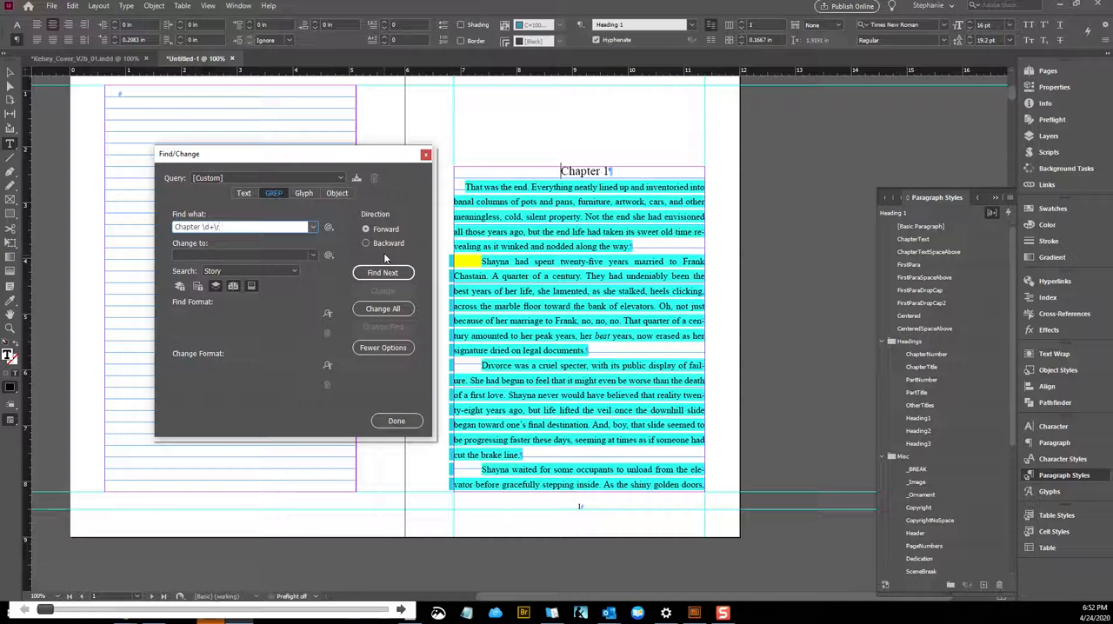
left_click(328, 228)
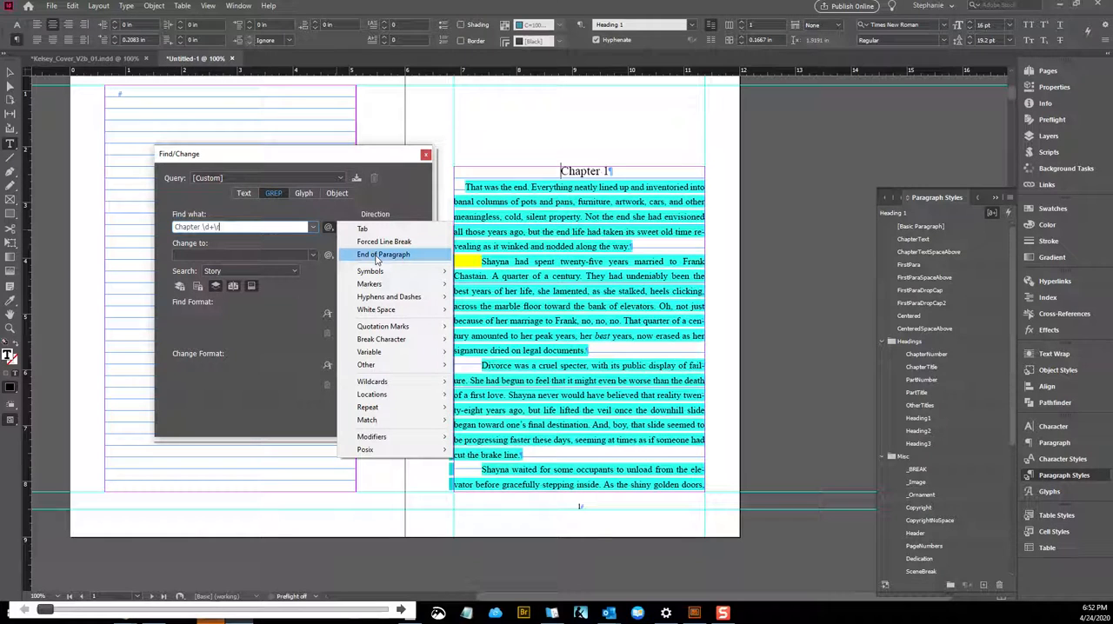
Set the replacement to Found Text ($0) so that the matched chapter heading text is kept
left_click(284, 253)
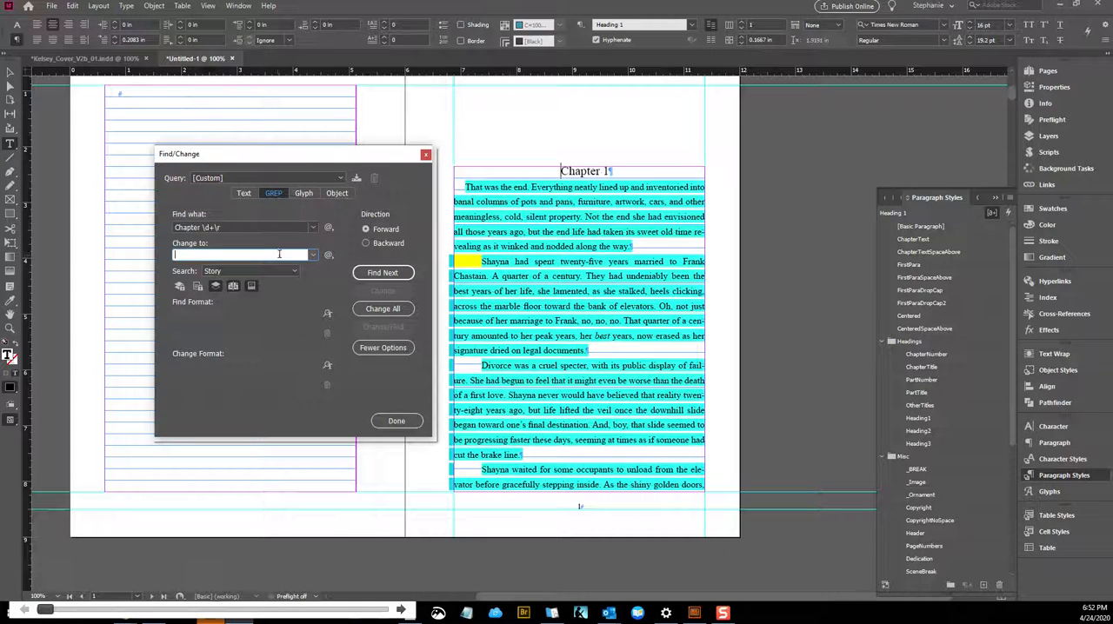
left_click(329, 255)
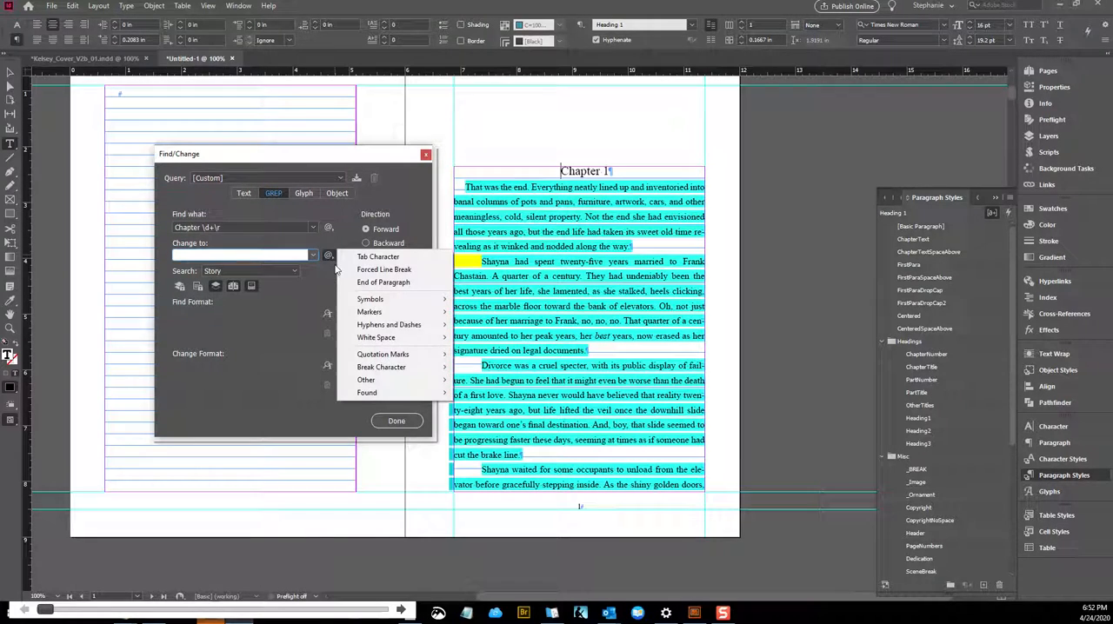
mouse_move(384, 400)
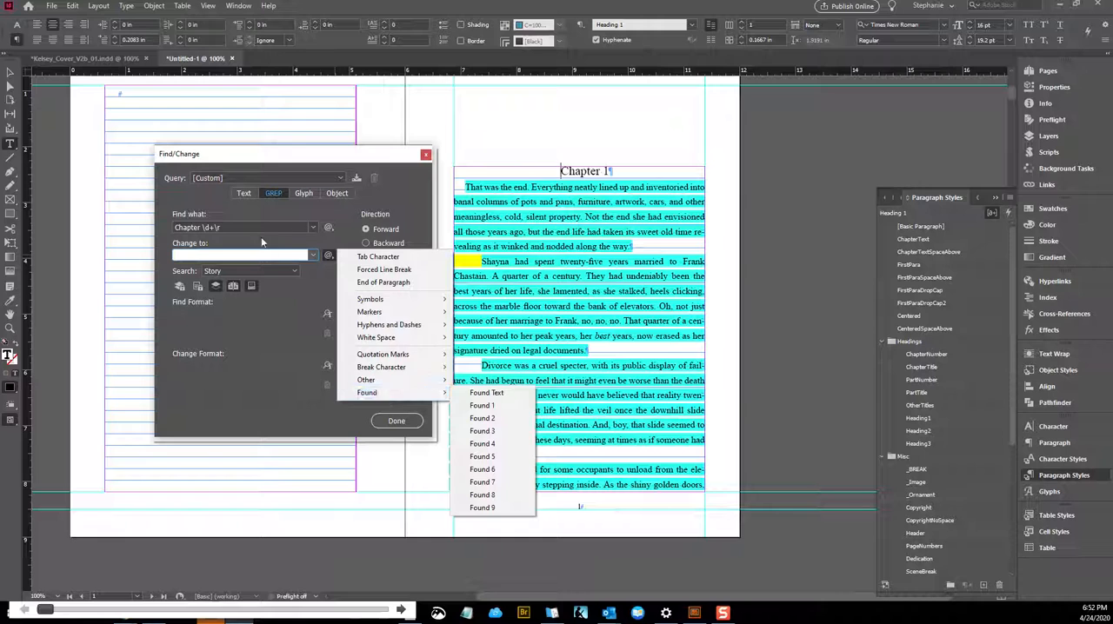
left_click(292, 253)
left_click(331, 256)
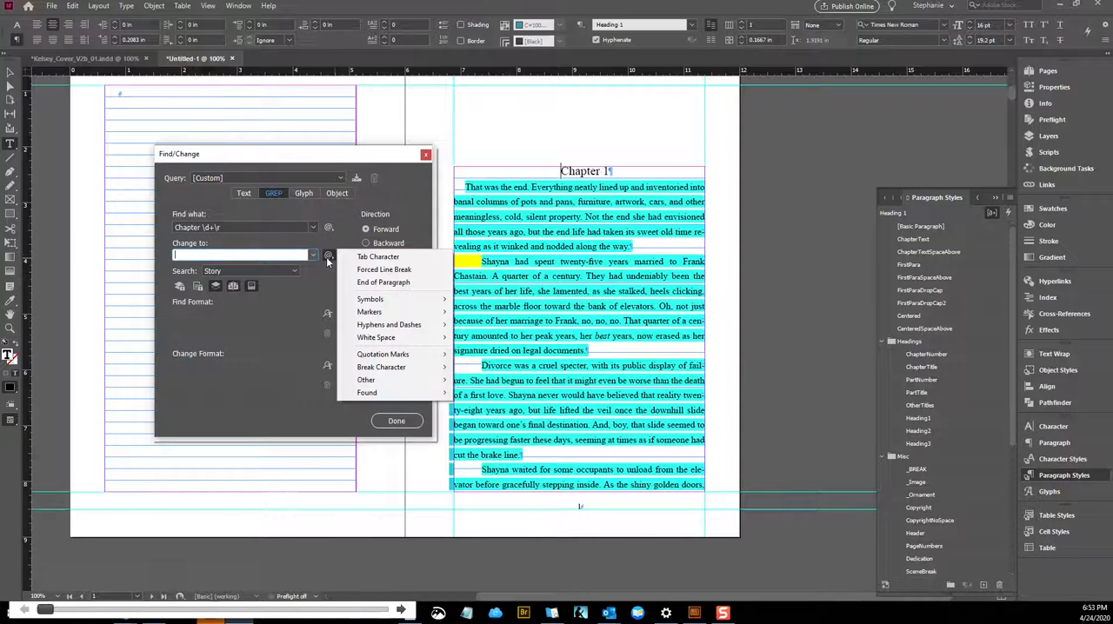
mouse_move(369, 397)
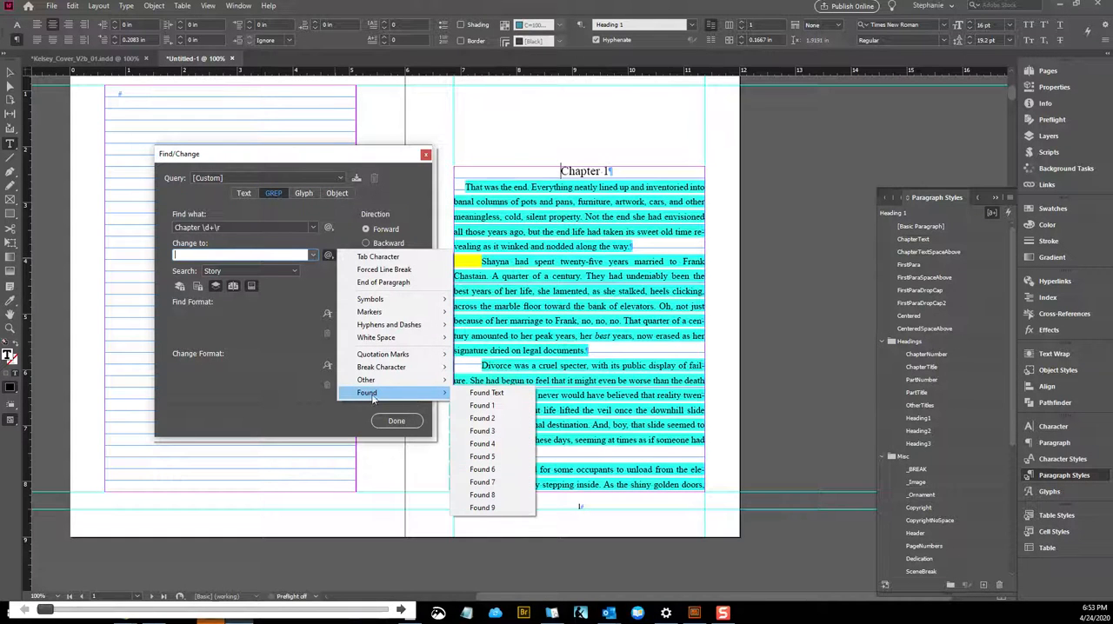
left_click(498, 394)
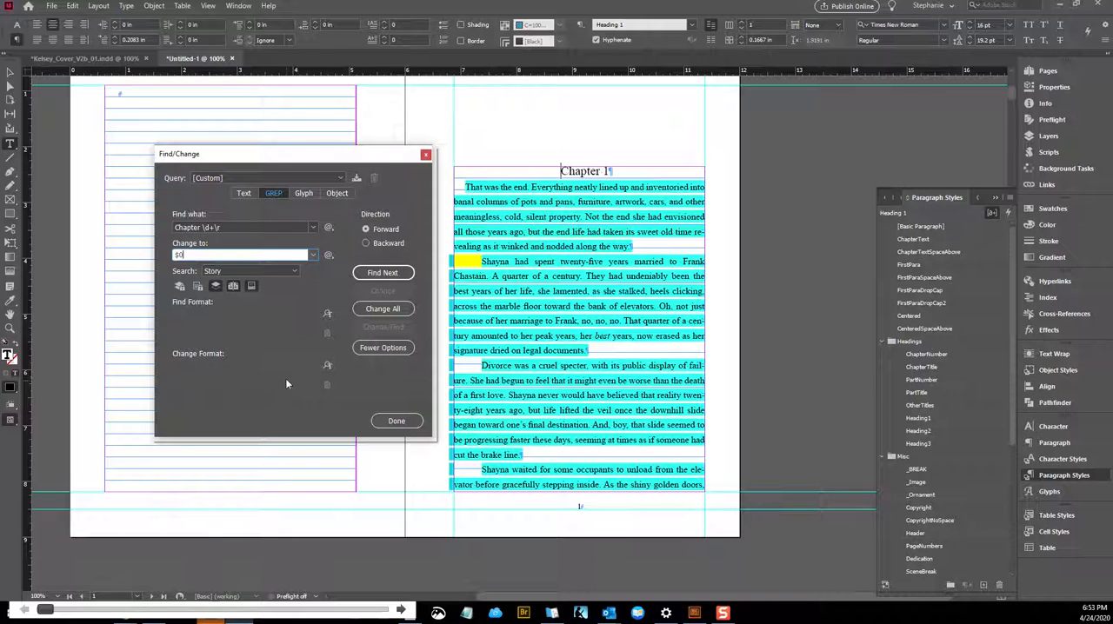
Set the change format of the search to character style [None] and paragraph style ChapterTitle
left_click(327, 366)
left_click(328, 368)
left_click(564, 234)
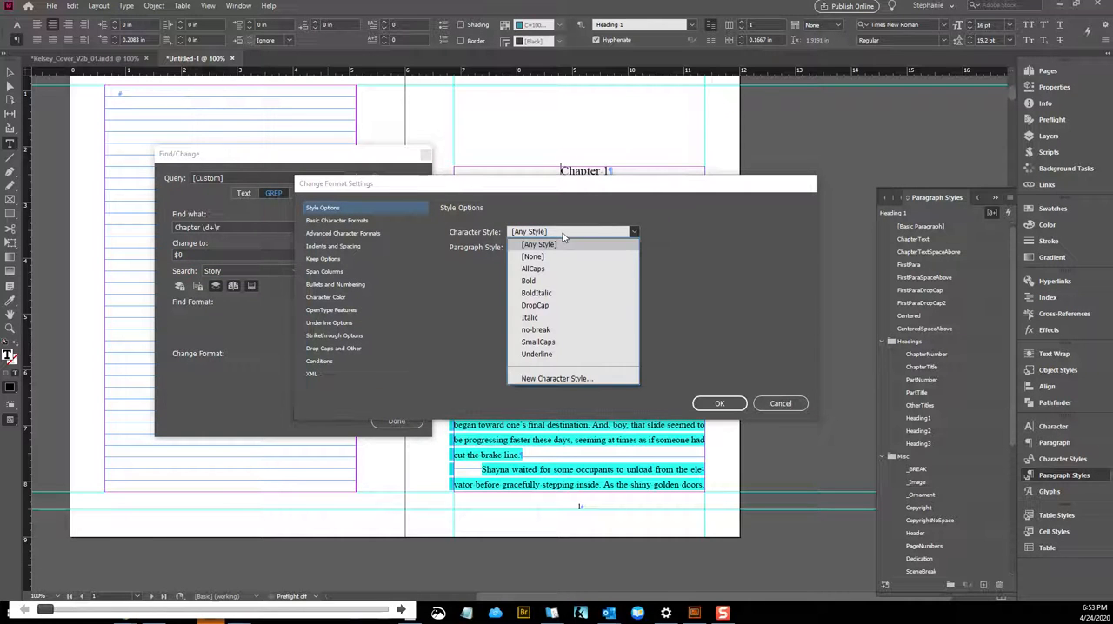
left_click(531, 257)
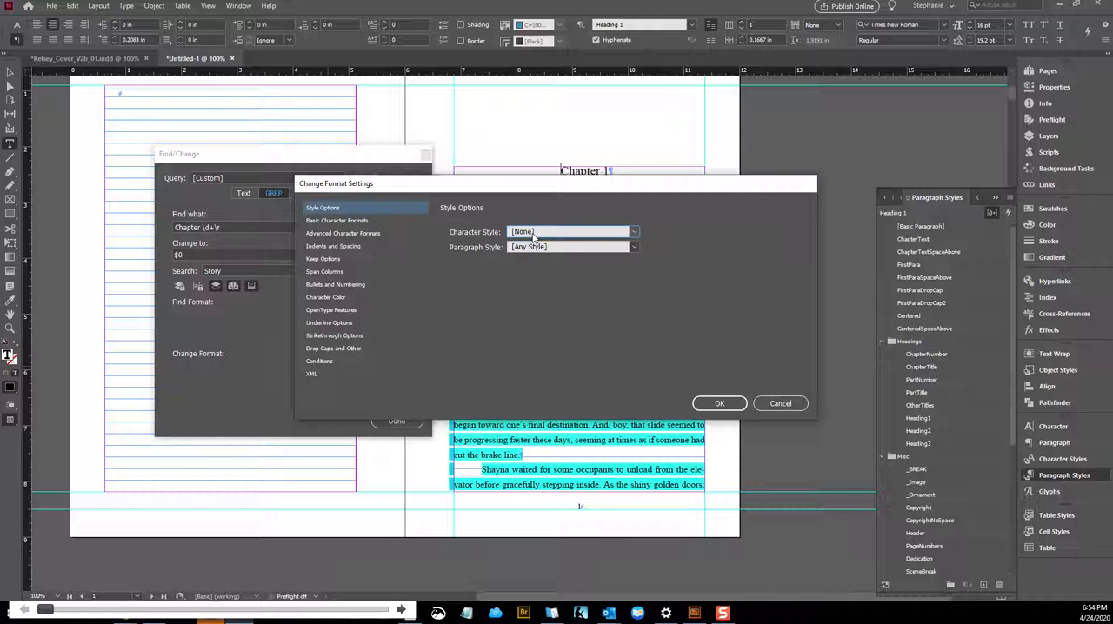
left_click(587, 249)
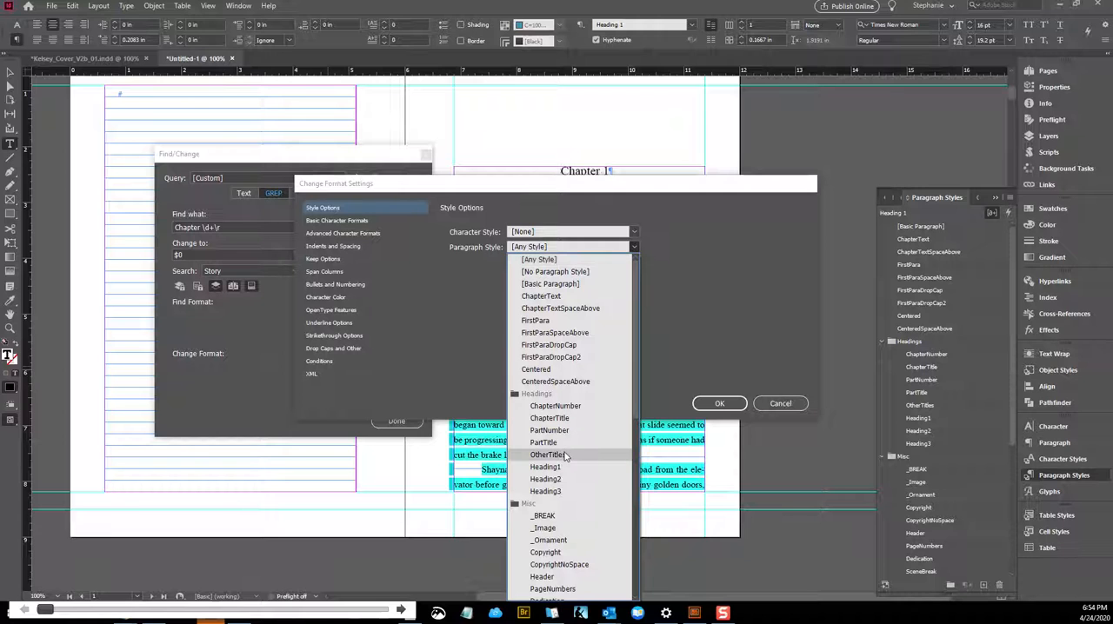
left_click(564, 424)
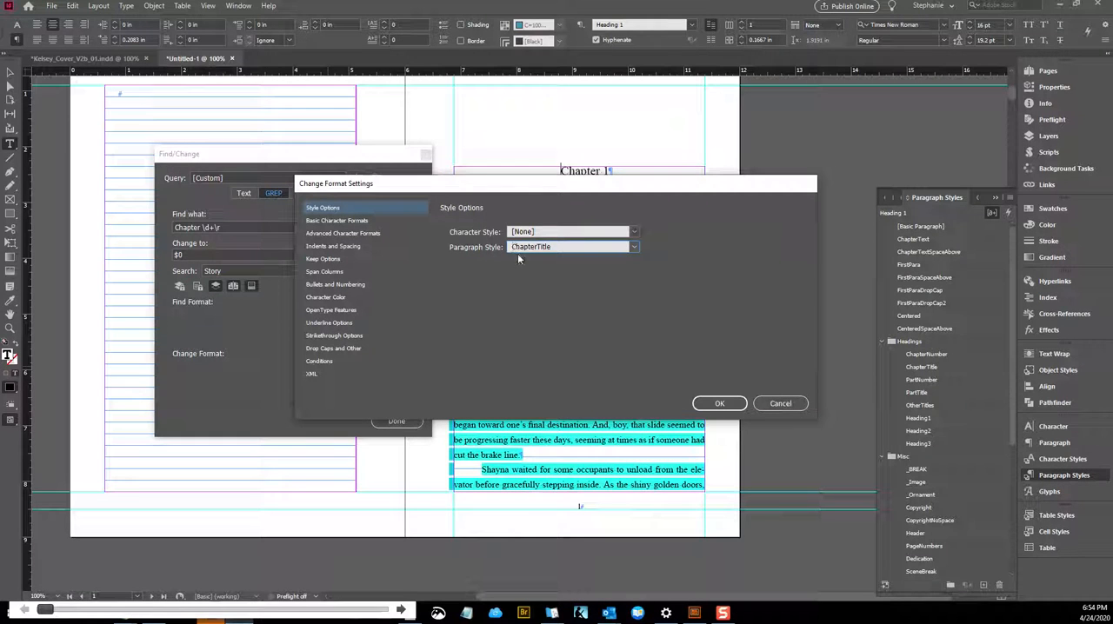
left_click(718, 404)
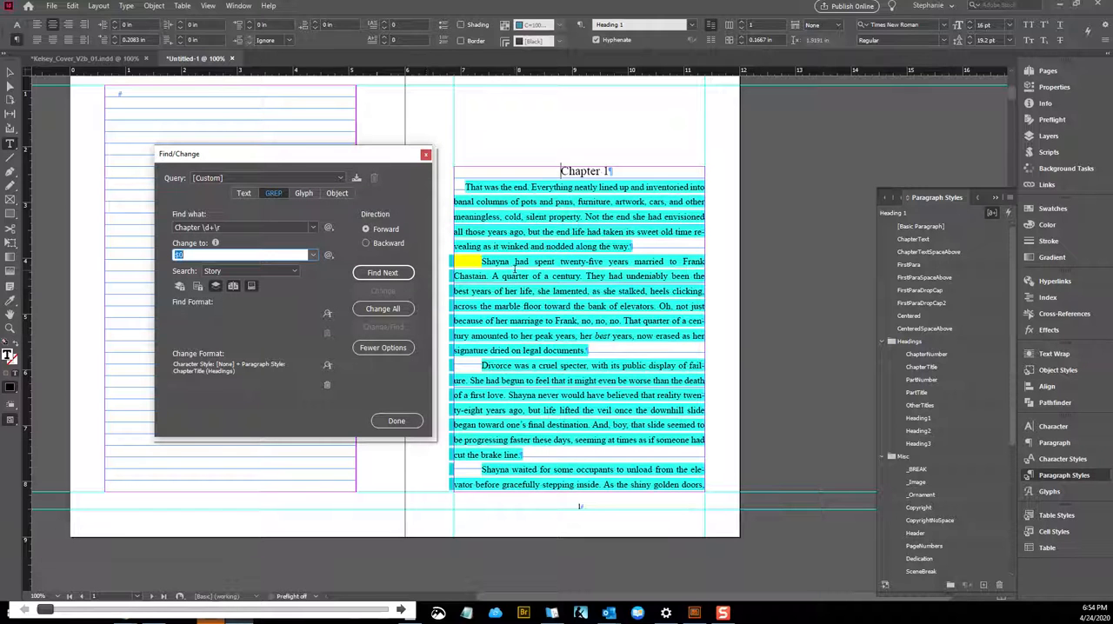
Save the search as a query named "Chapter Numbers Set to Chapter Title"
left_click(356, 177)
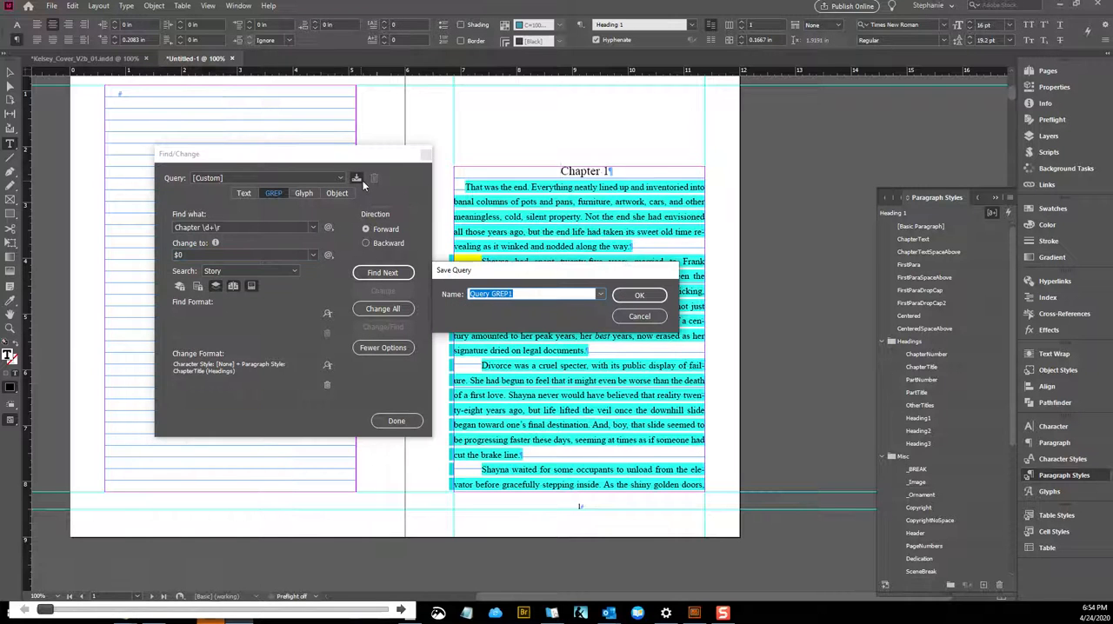
type("Chapter N")
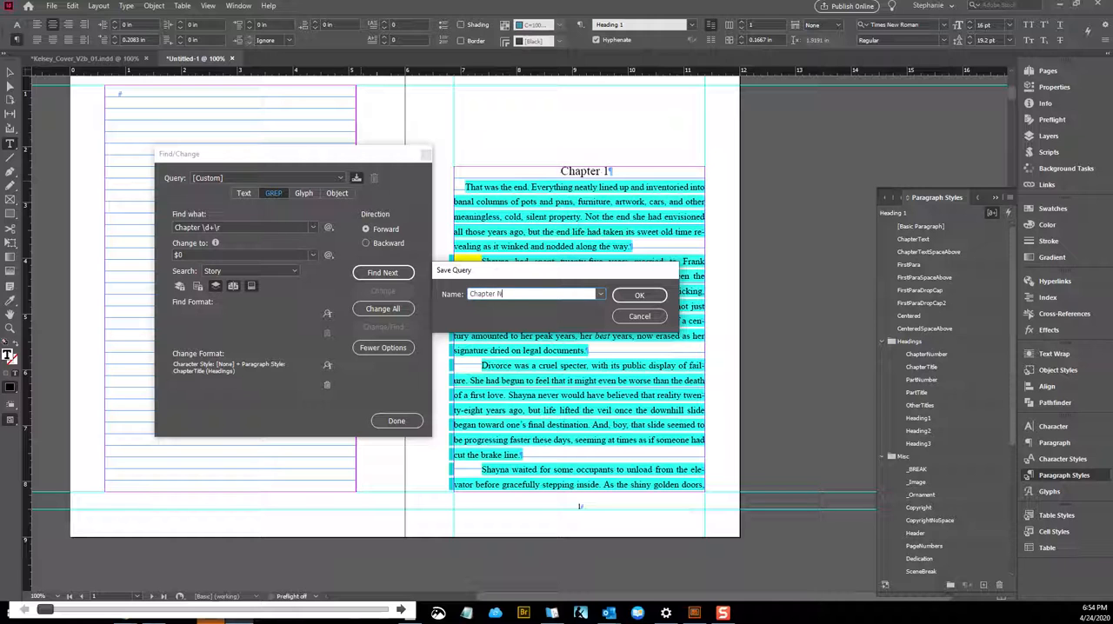
type("umbers S")
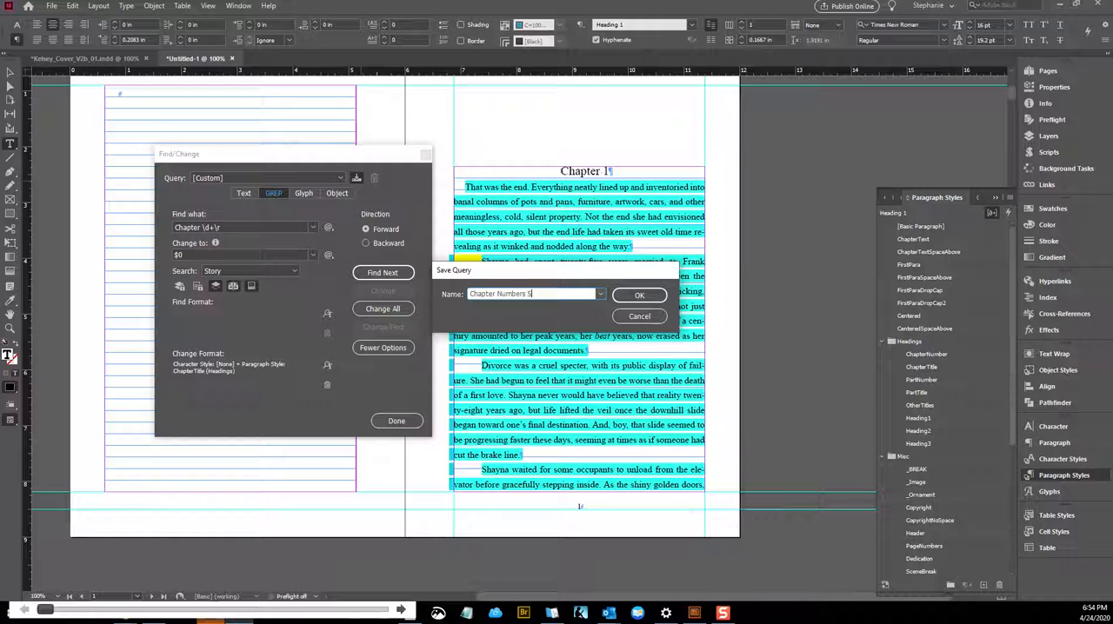
type("et to Chapter Title")
left_click(639, 296)
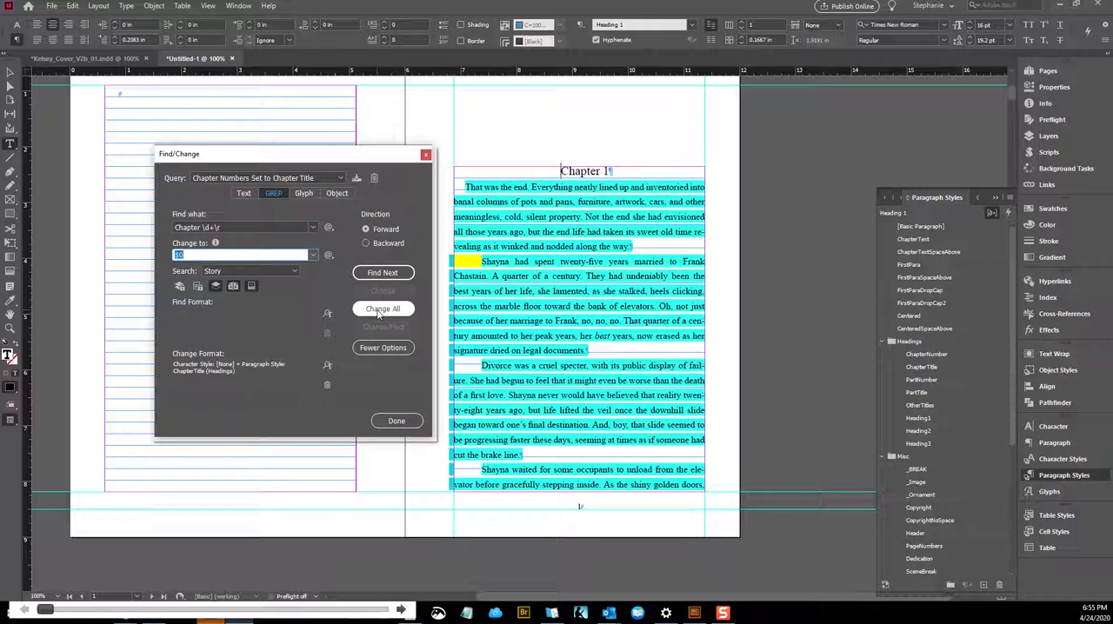
Change all matches in the story and check the paragraph style of the Chapter 1 and Chapter 33 headings
left_click(380, 313)
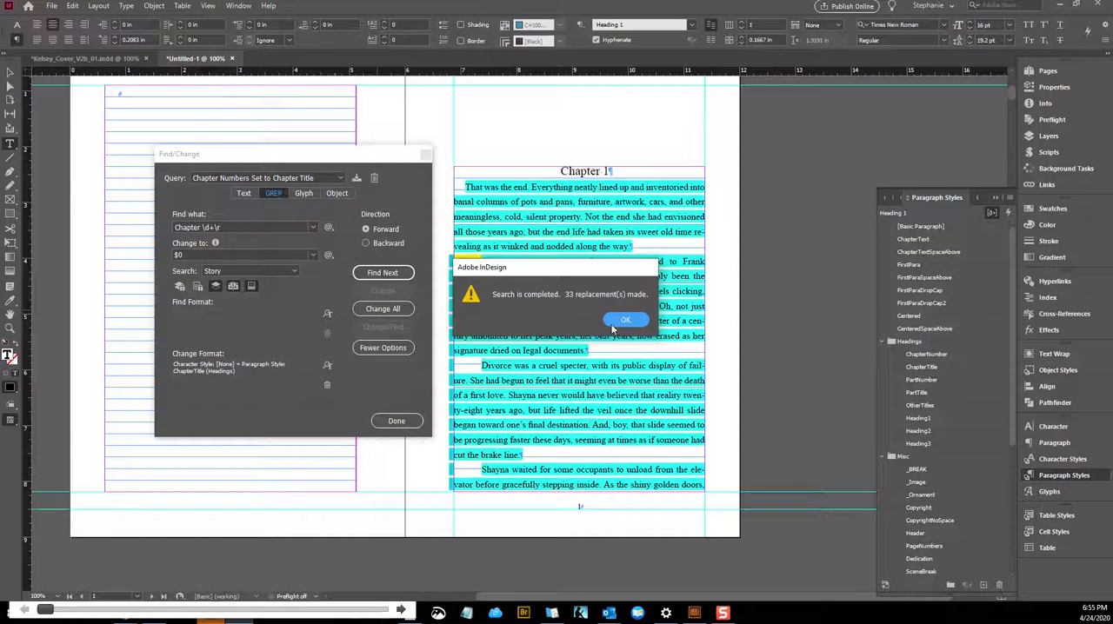
left_click(622, 320)
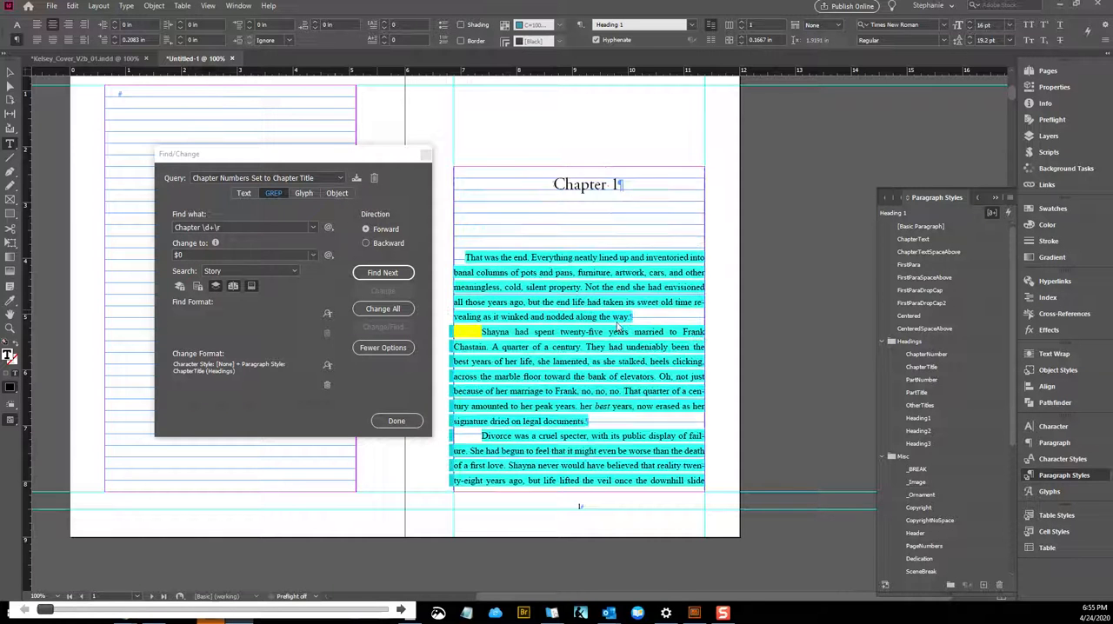
left_click(599, 185)
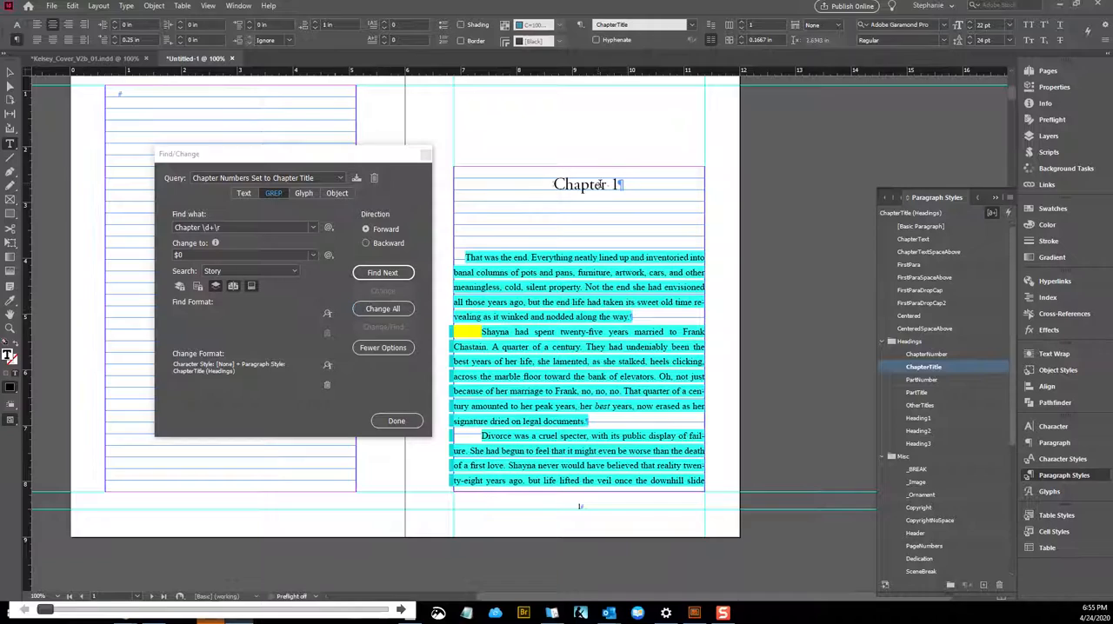
key("ctrl+End")
scroll(753, 248, "up", 16)
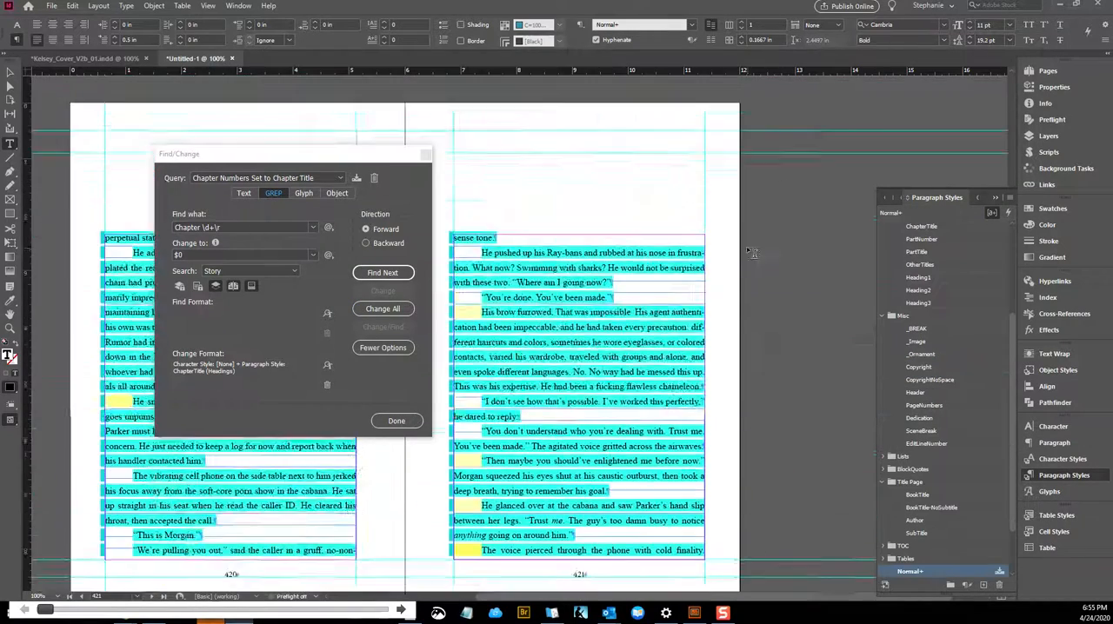
scroll(669, 289, "down", 10)
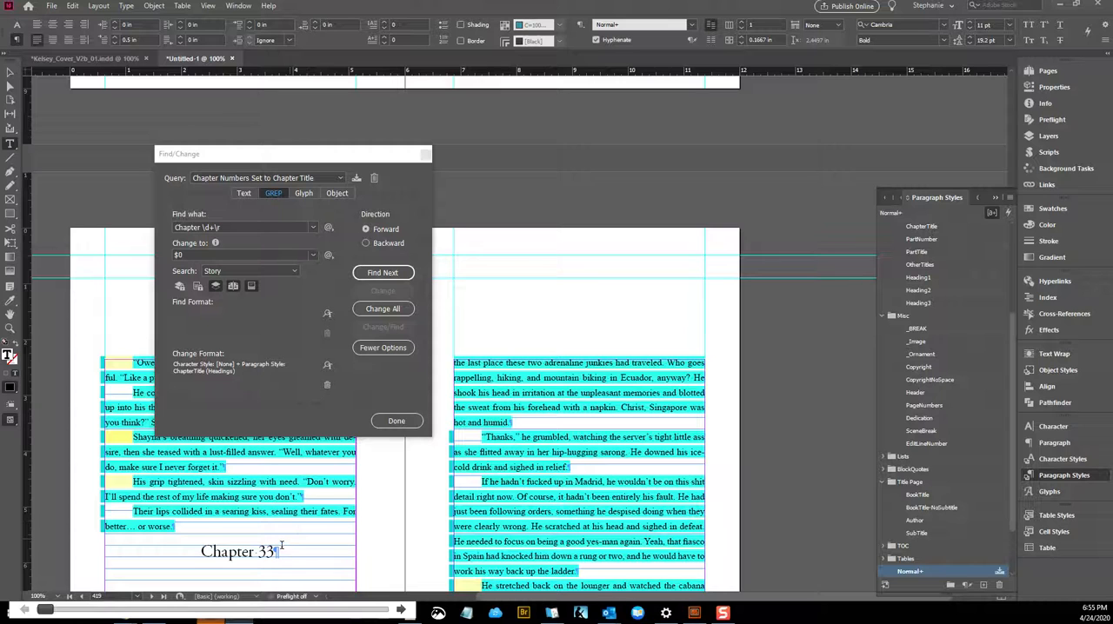
left_click(275, 552)
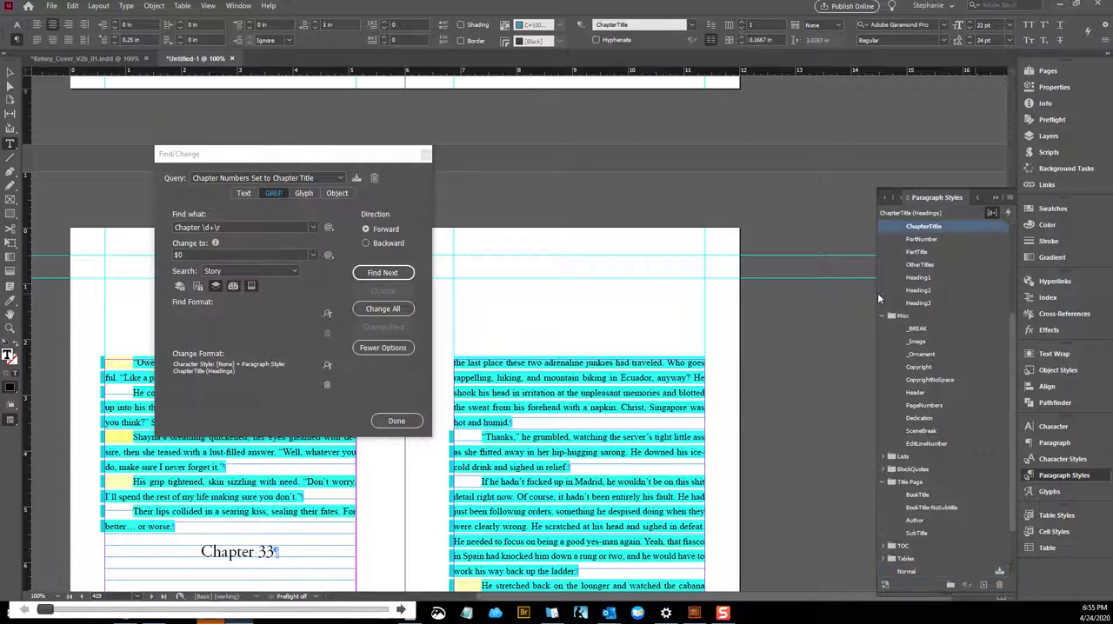
Edit the ChapterTitle paragraph style's keep options so that its paragraphs start On Next Page
scroll(931, 228, "up", 1)
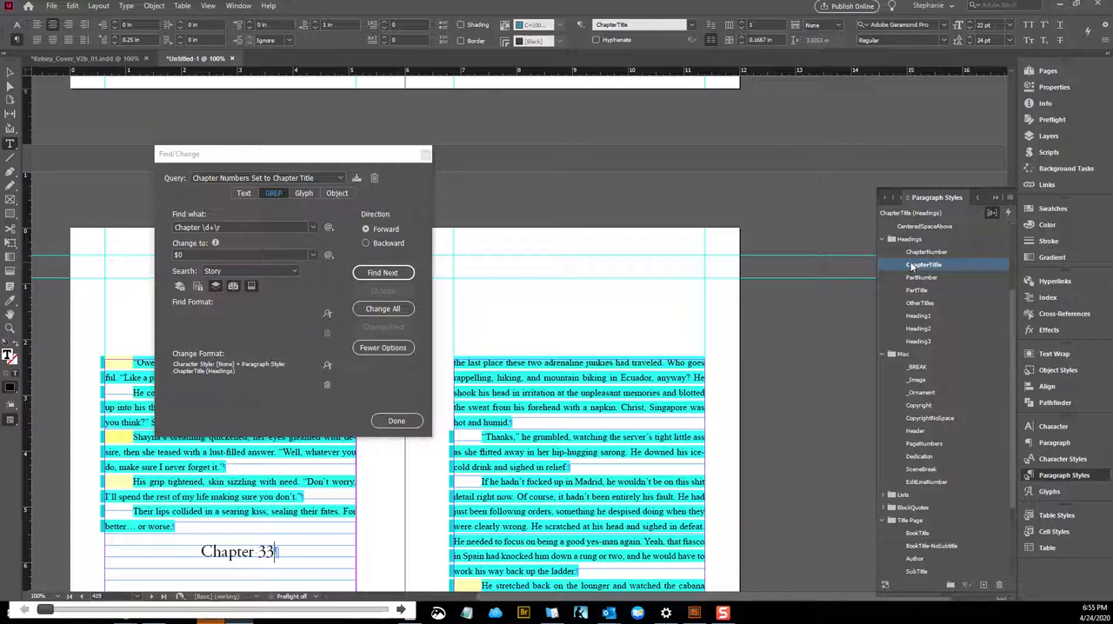
right_click(912, 268)
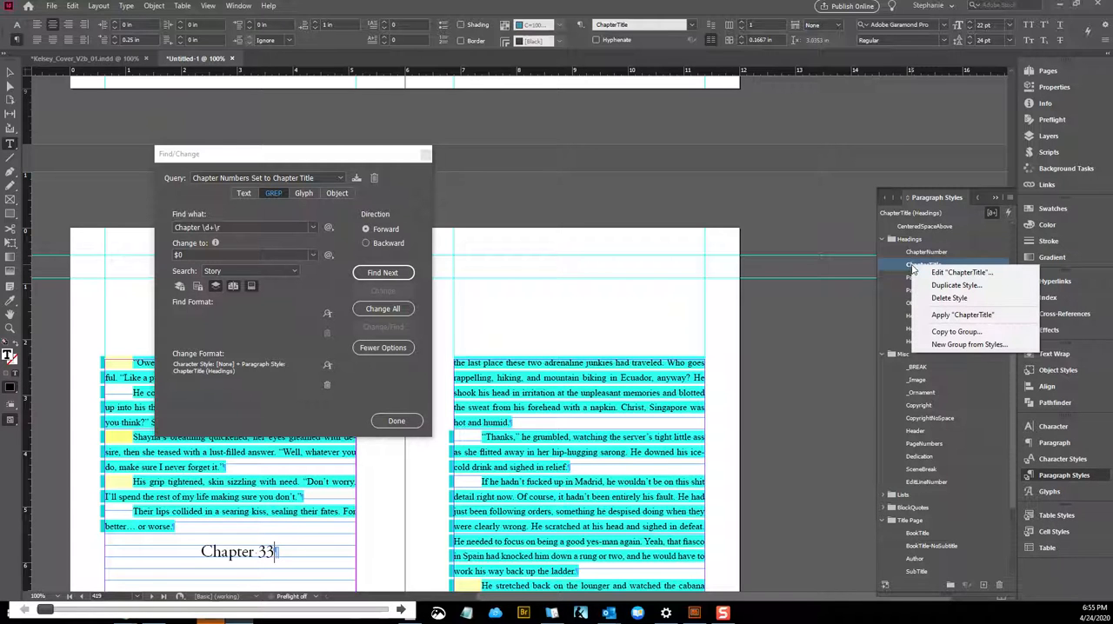
left_click(924, 276)
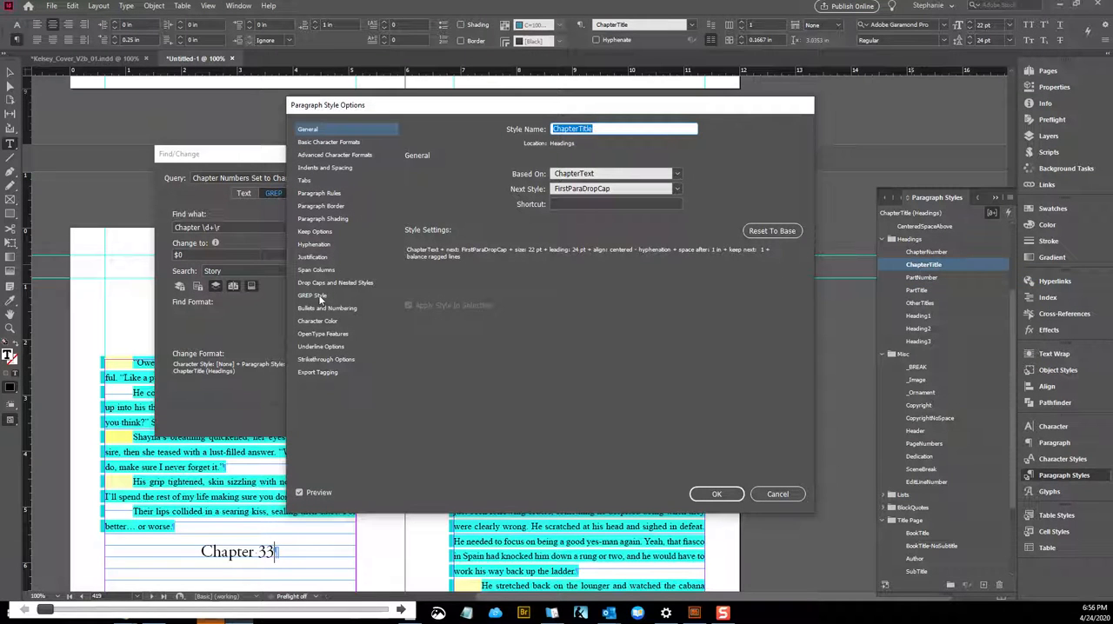
left_click(333, 233)
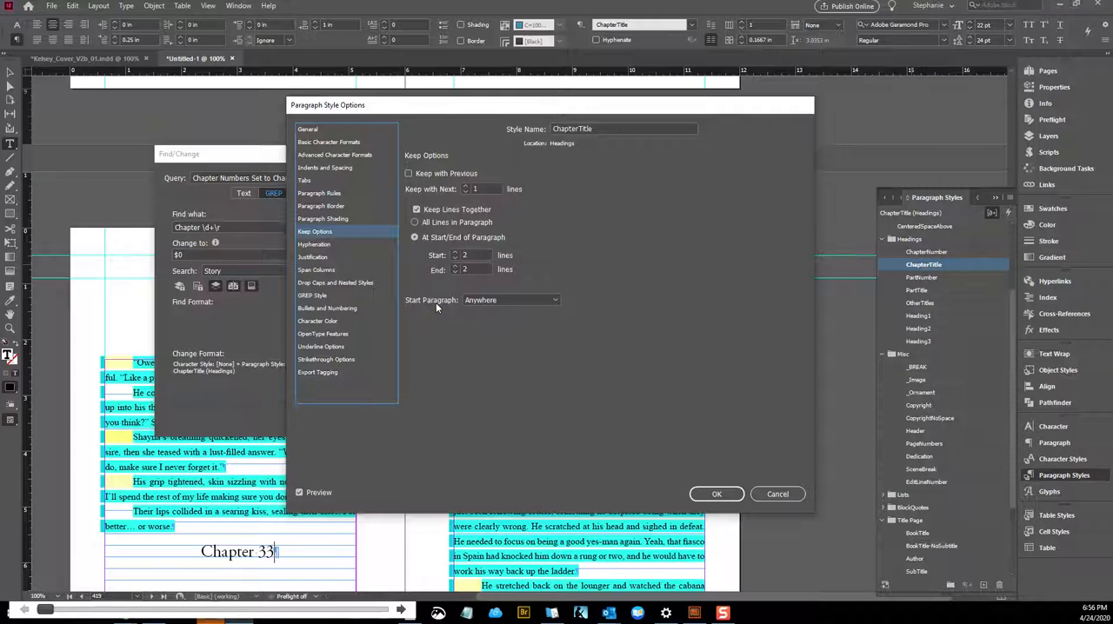
left_click(479, 302)
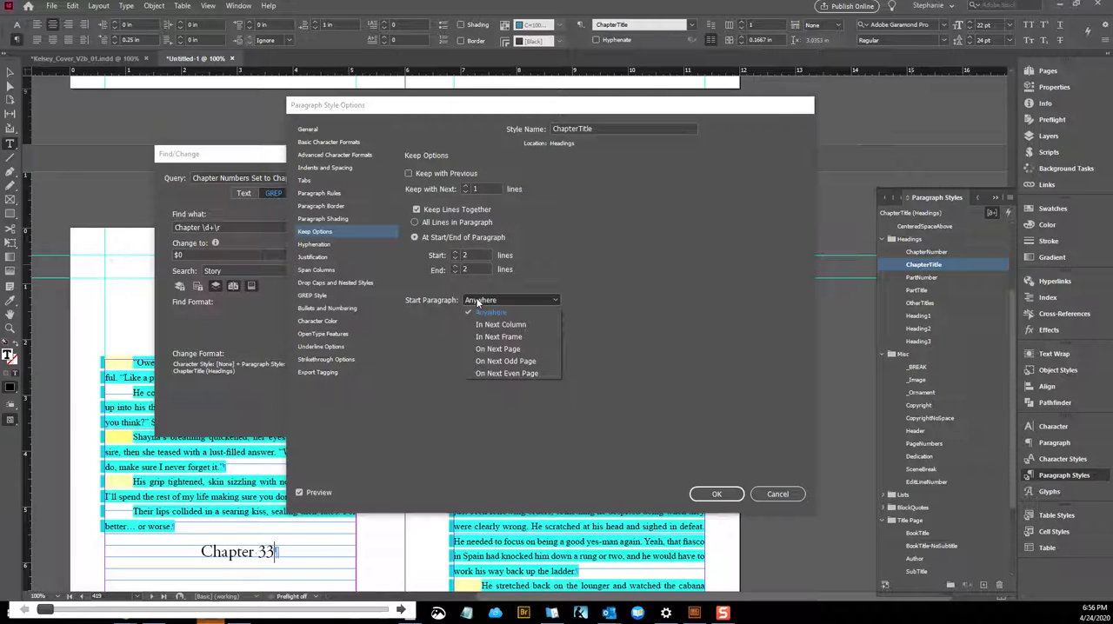
left_click(489, 349)
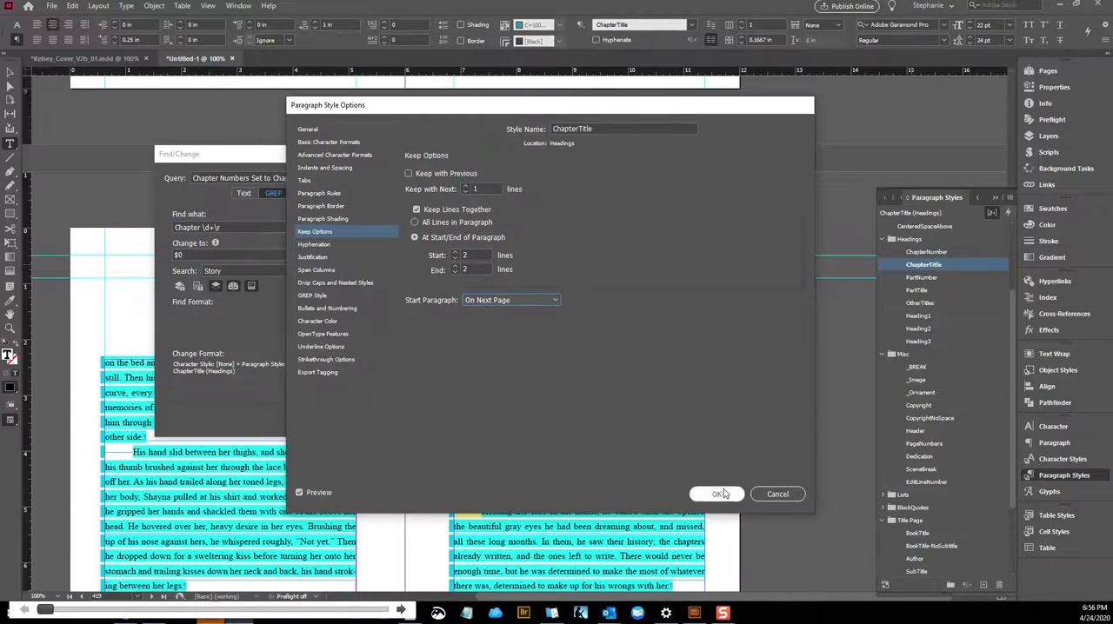
left_click(724, 494)
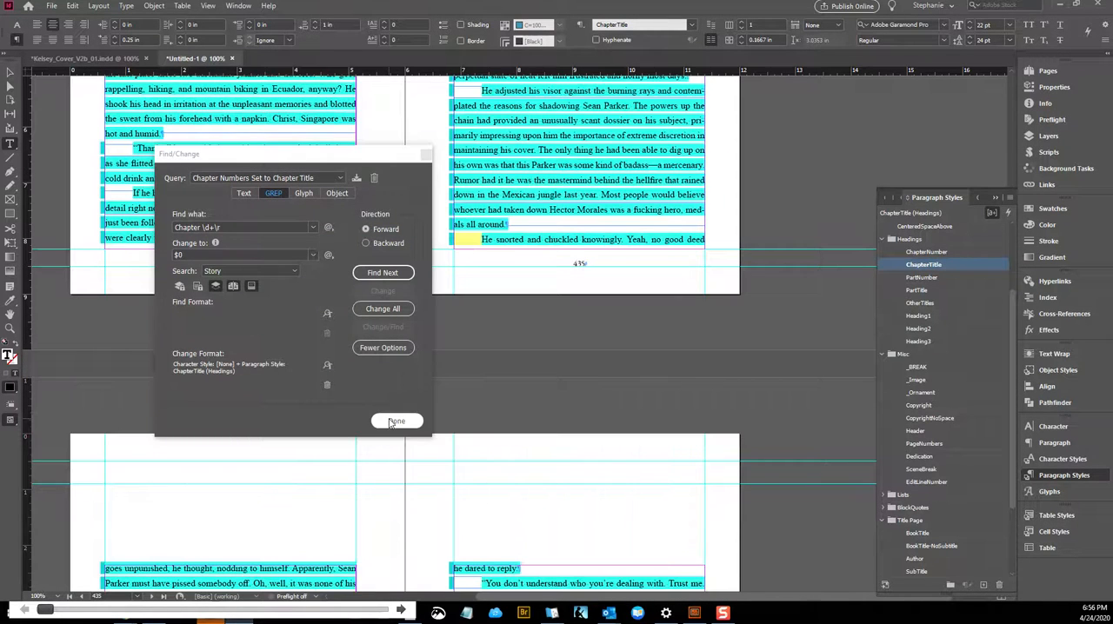
Close Find/Change and examine the page starts around Chapter 33 and at the beginning of the book
left_click(393, 422)
scroll(274, 197, "up", 5)
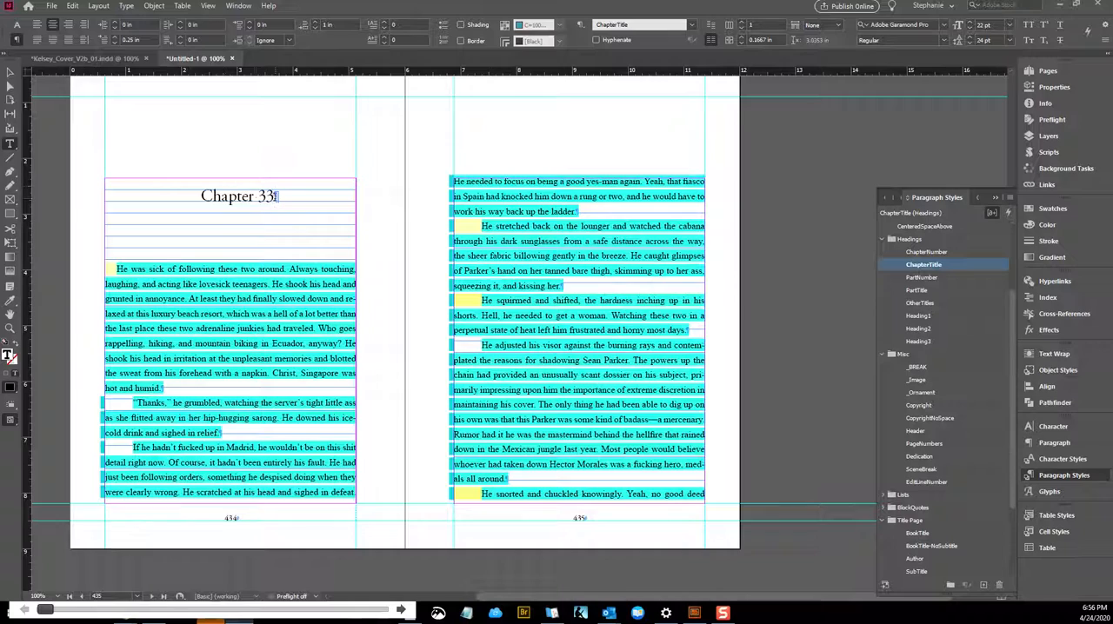
scroll(275, 197, "up", 10)
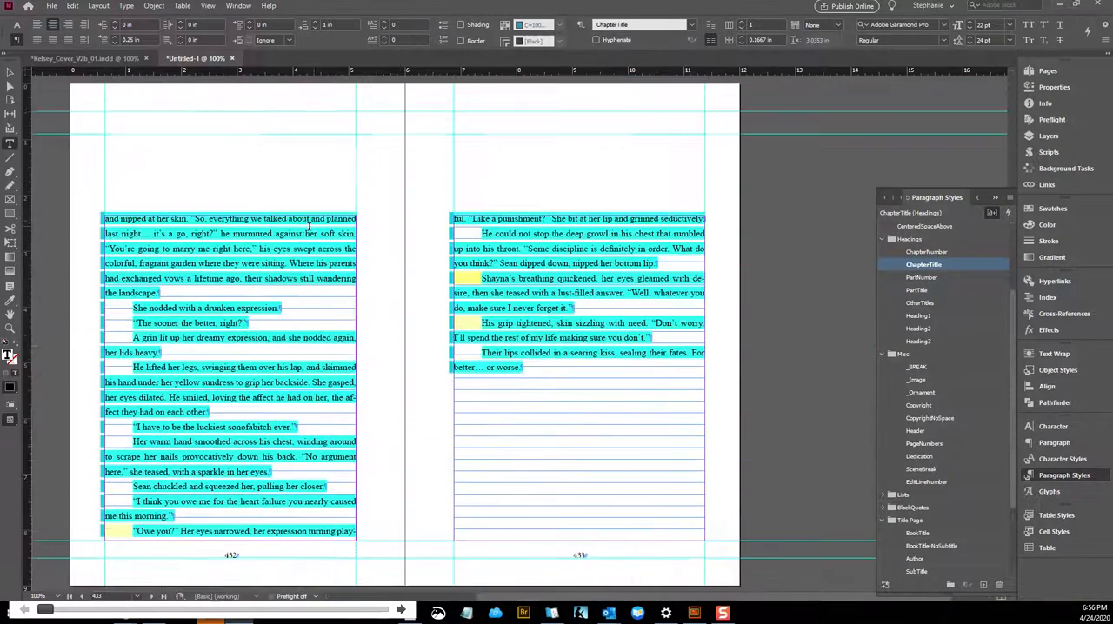
key("ctrl+Home")
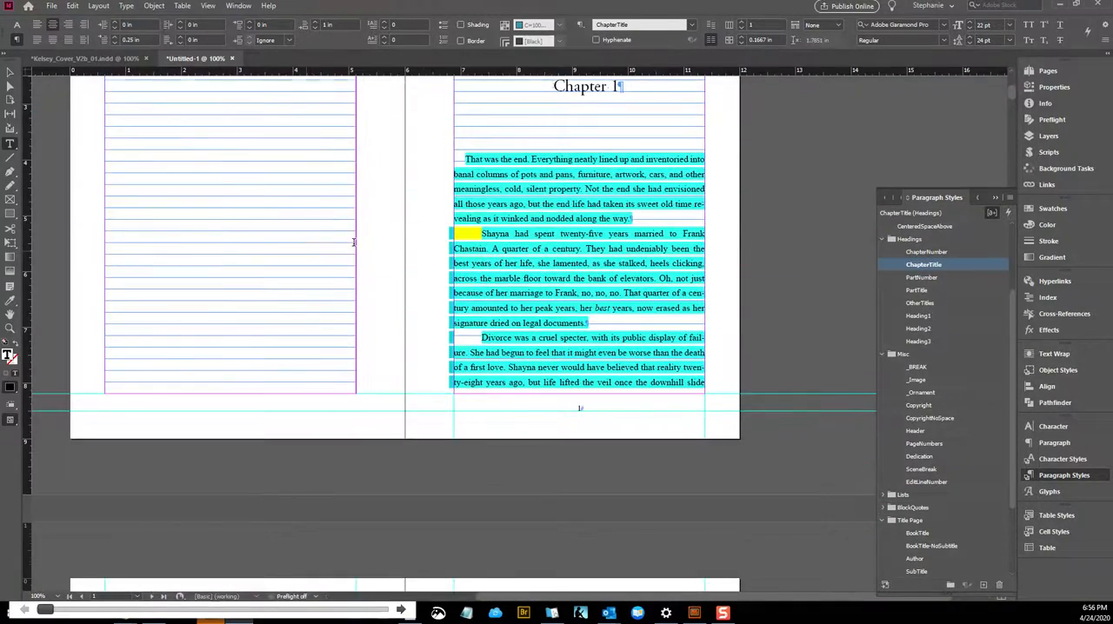
scroll(353, 242, "down", 20)
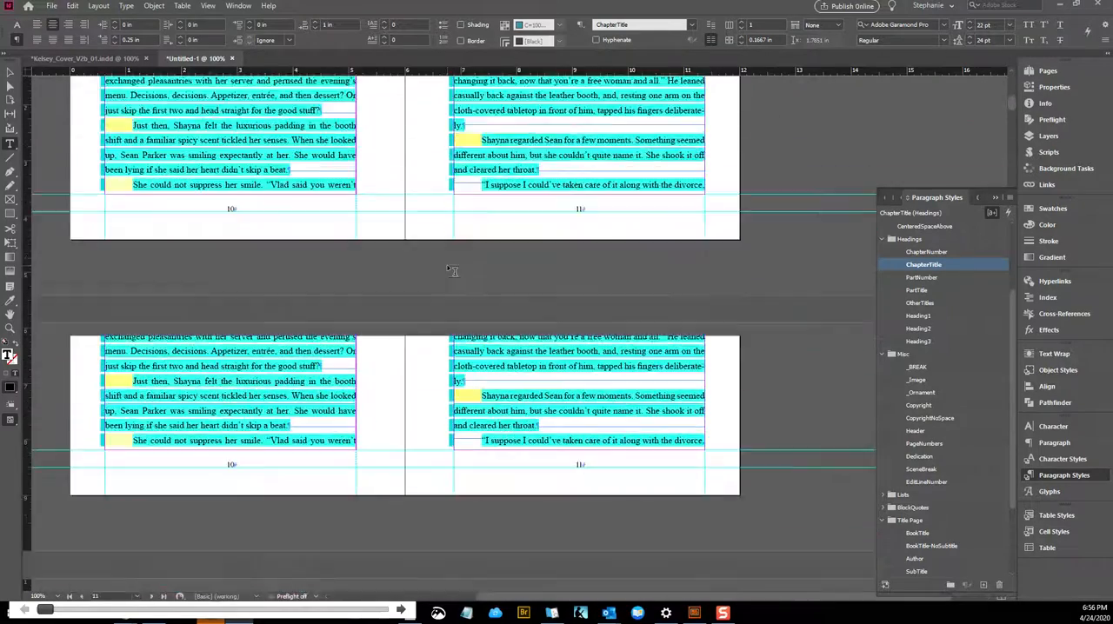
scroll(452, 271, "down", 20)
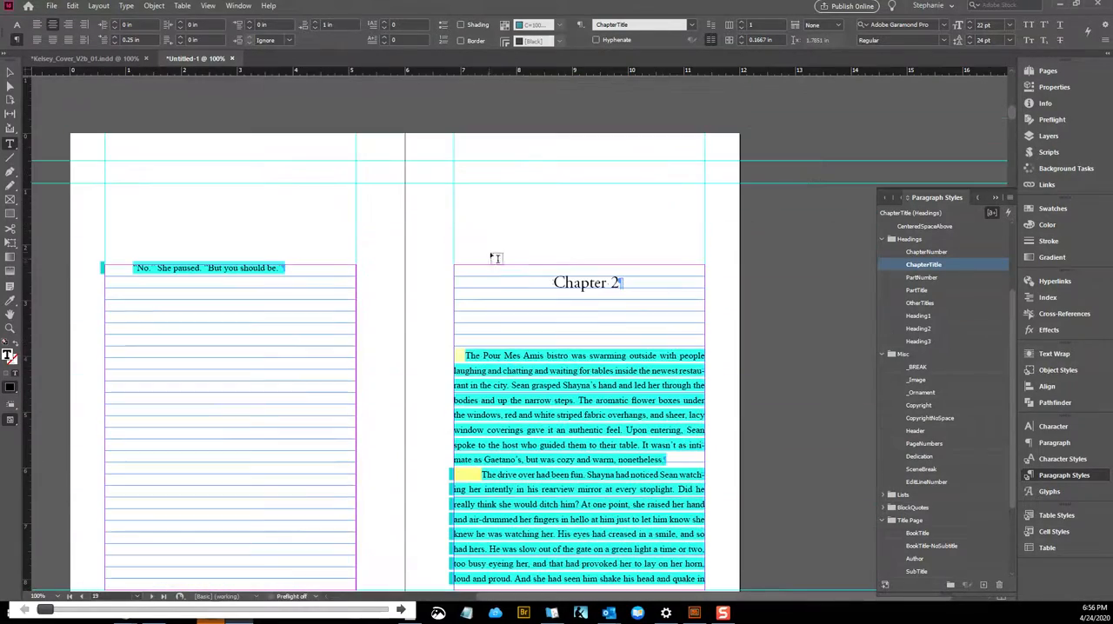
left_click(507, 280)
key("ctrl+Home")
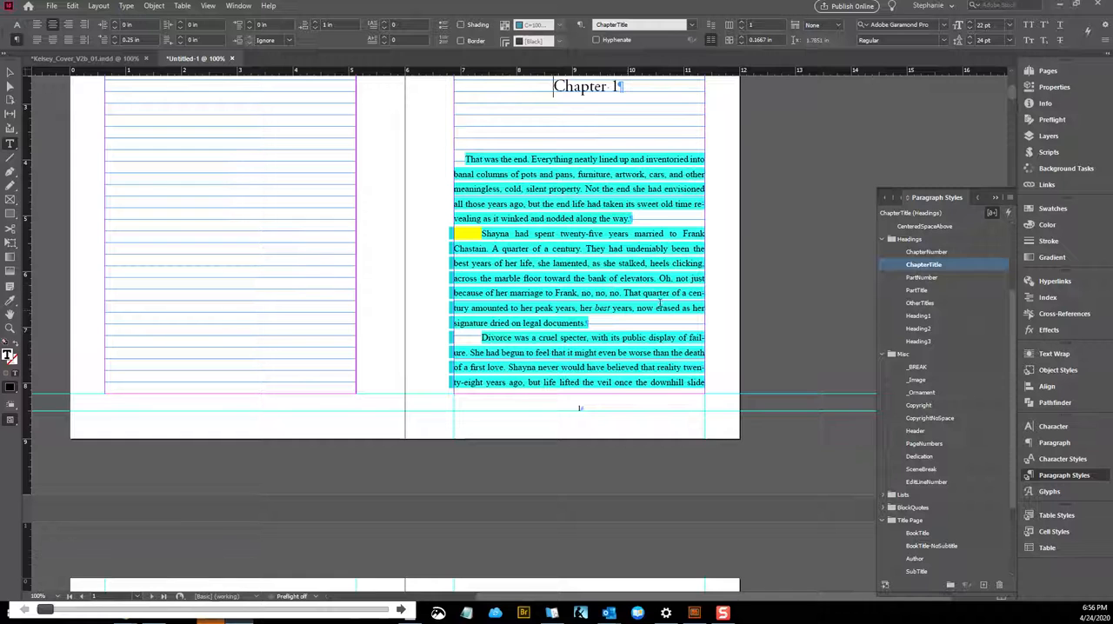
Apply the A-Header master to pages 2 through 438 and review the running headers on the first spreads
left_click(1048, 70)
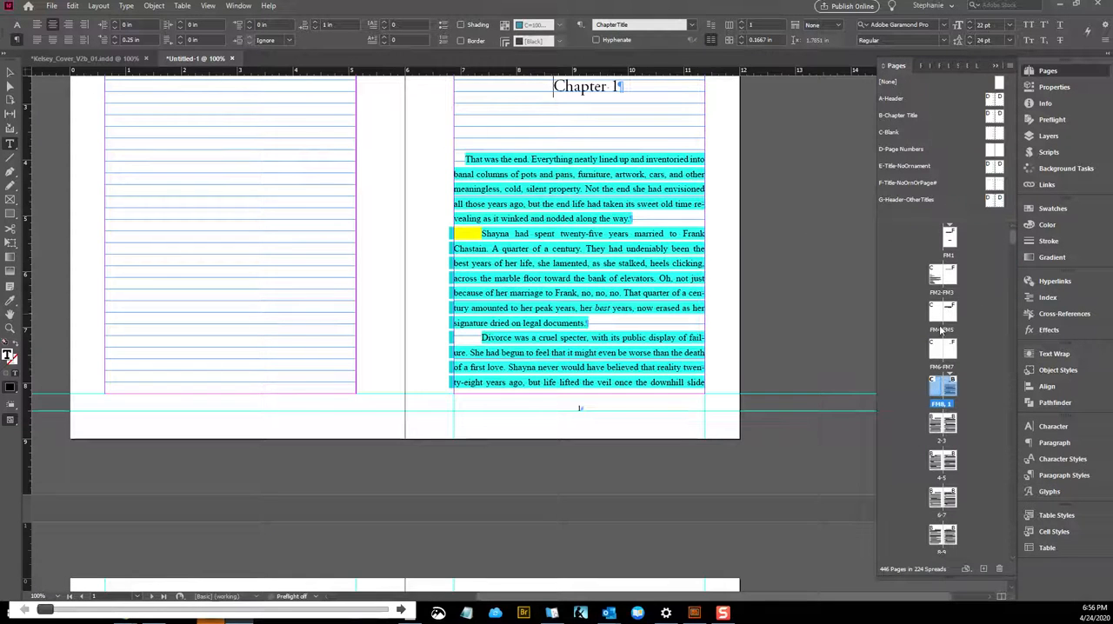
double_click(937, 424)
left_click_drag(1013, 245, 1011, 553)
right_click(937, 539)
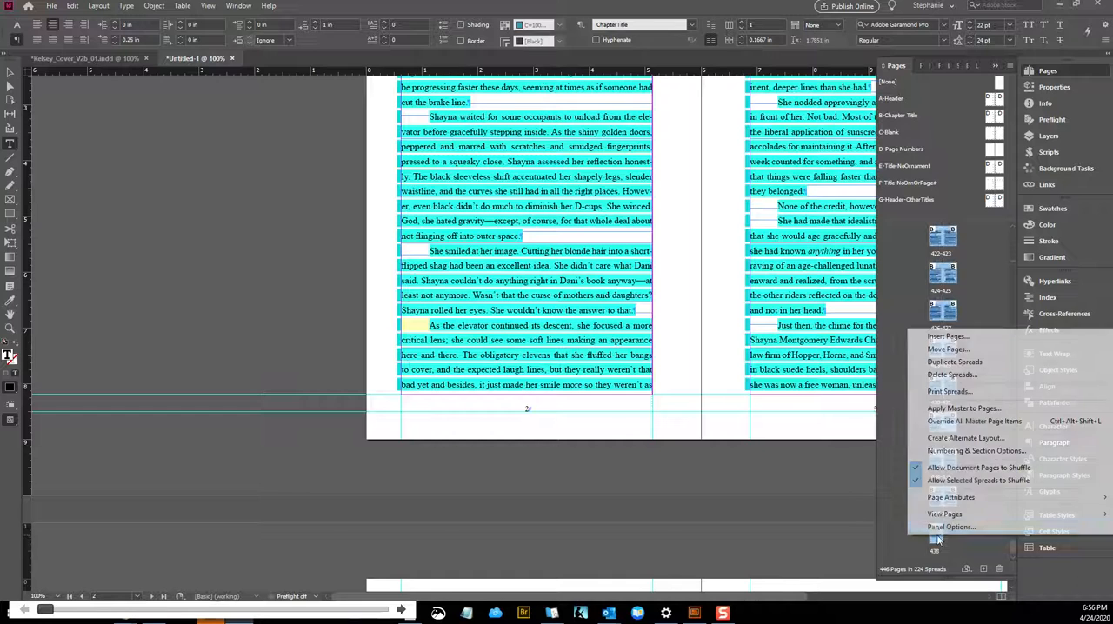
left_click(957, 411)
left_click(512, 296)
left_click(522, 319)
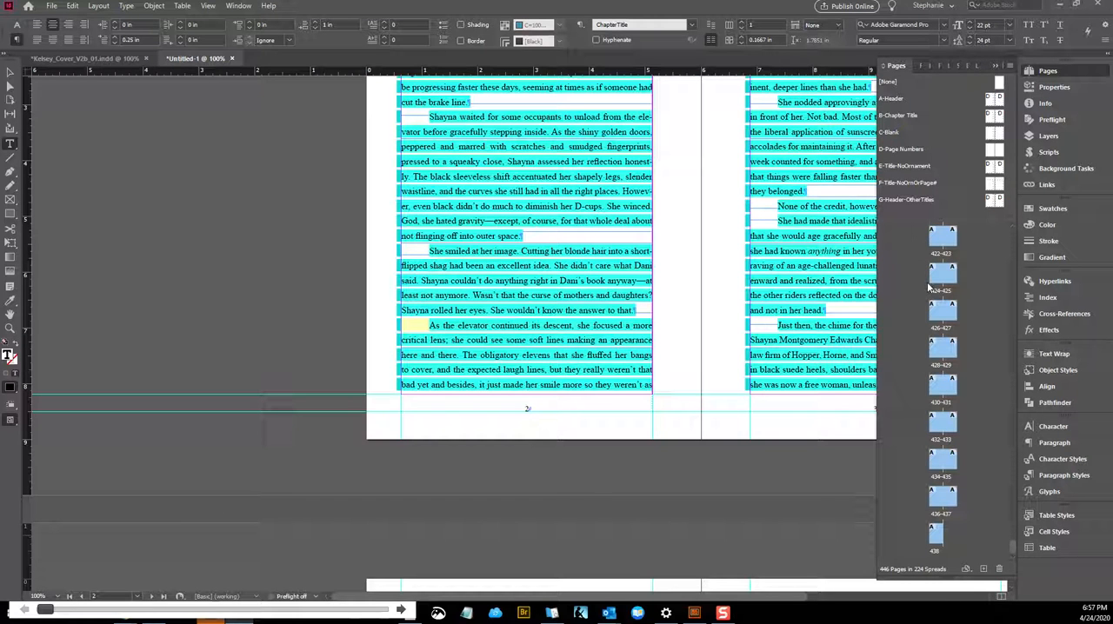
left_click(757, 266)
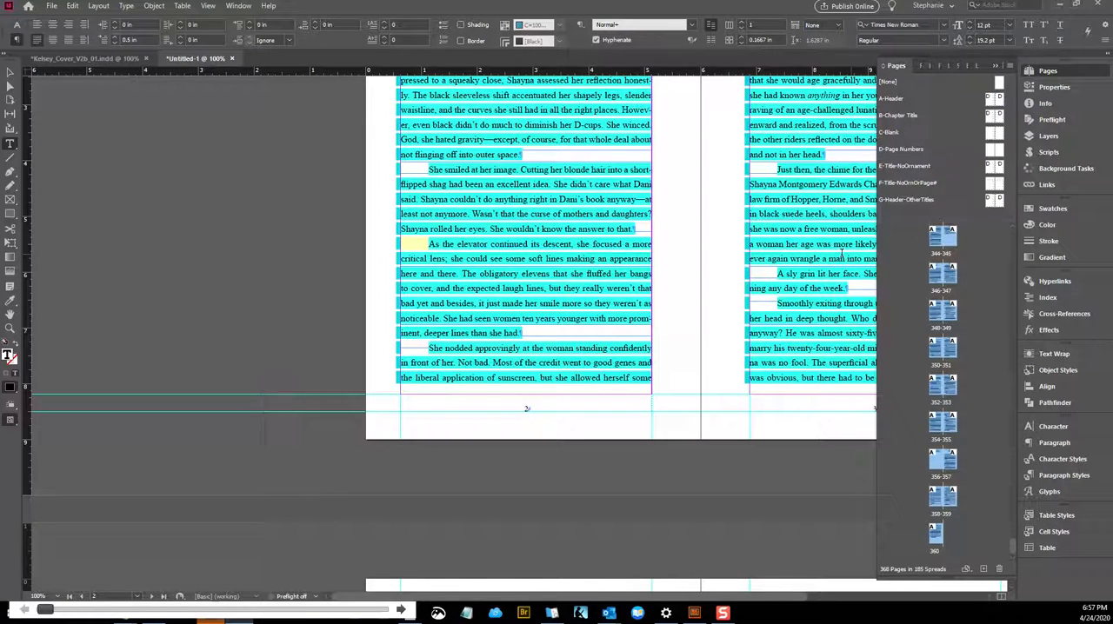
key("ctrl+Home")
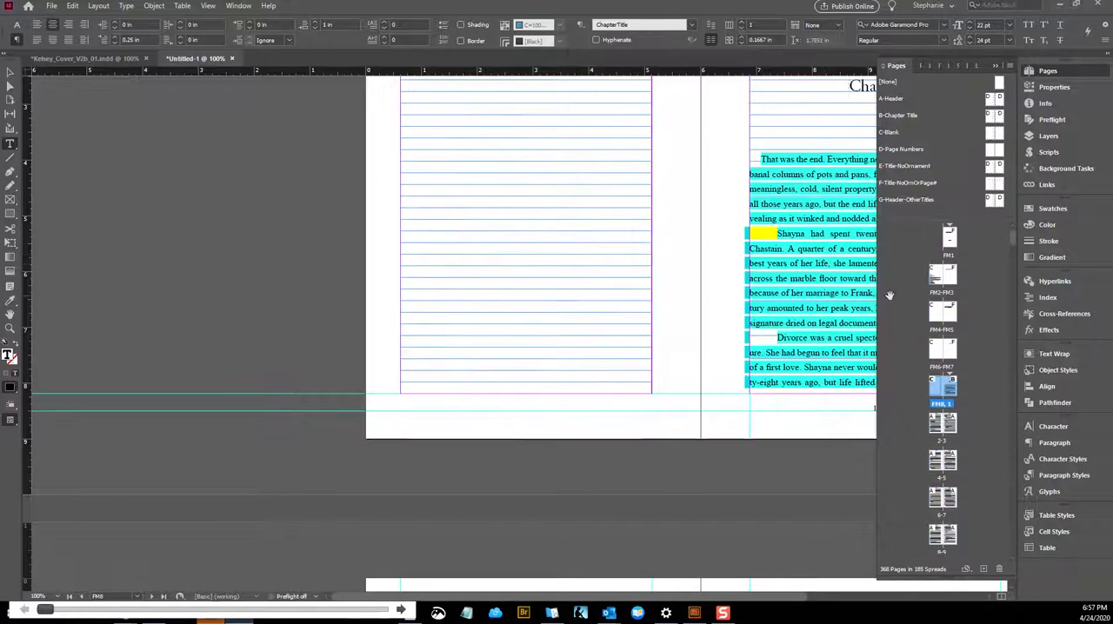
scroll(735, 365, "down", 10)
scroll(739, 464, "down", 3)
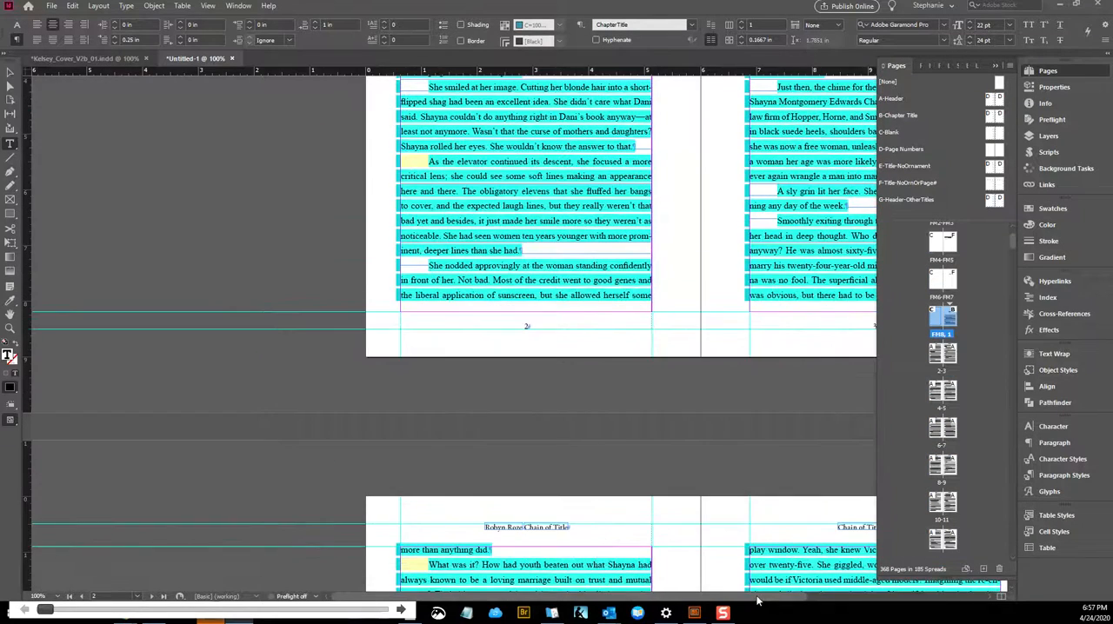
left_click_drag(758, 599, 847, 598)
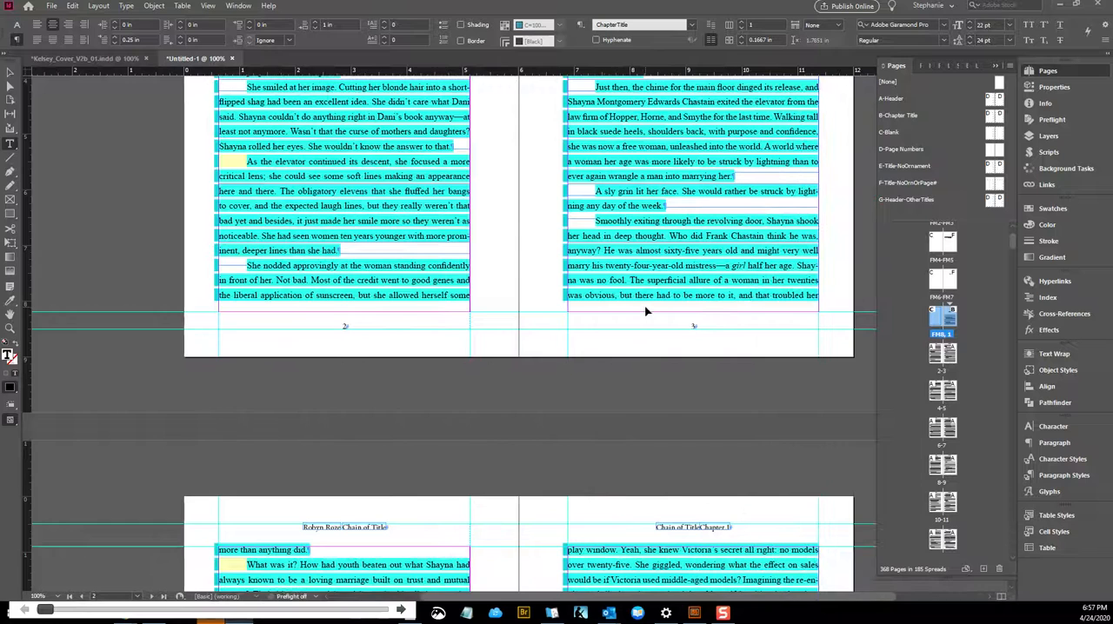
Run a plain text search of the document for "<" and close Find/Change
key("ctrl+f")
key("BackSpace")
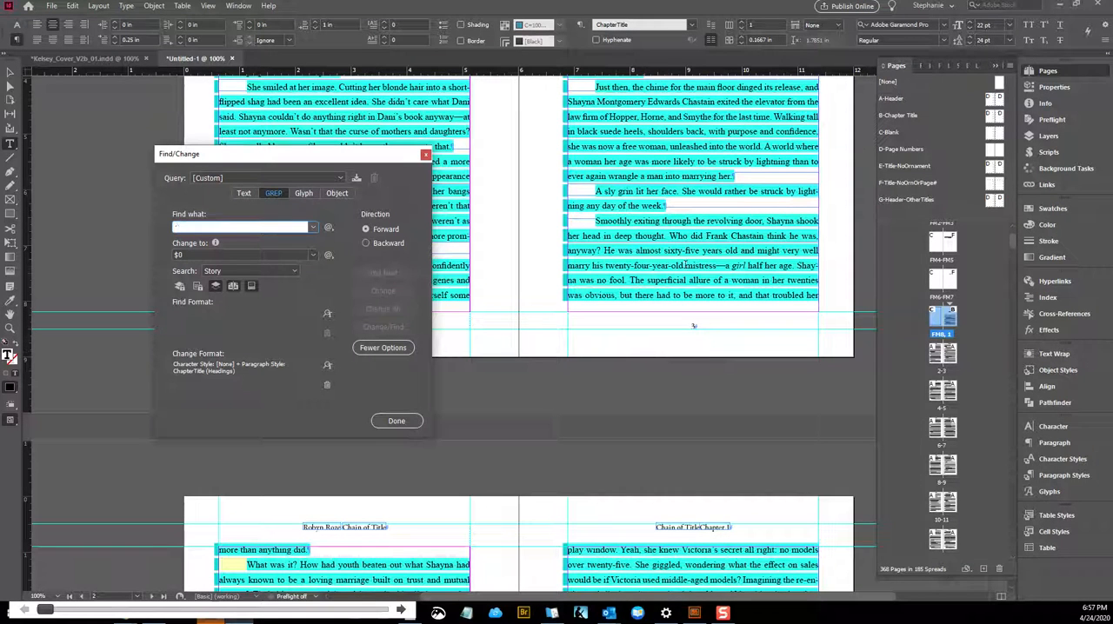
left_click(246, 193)
type("<")
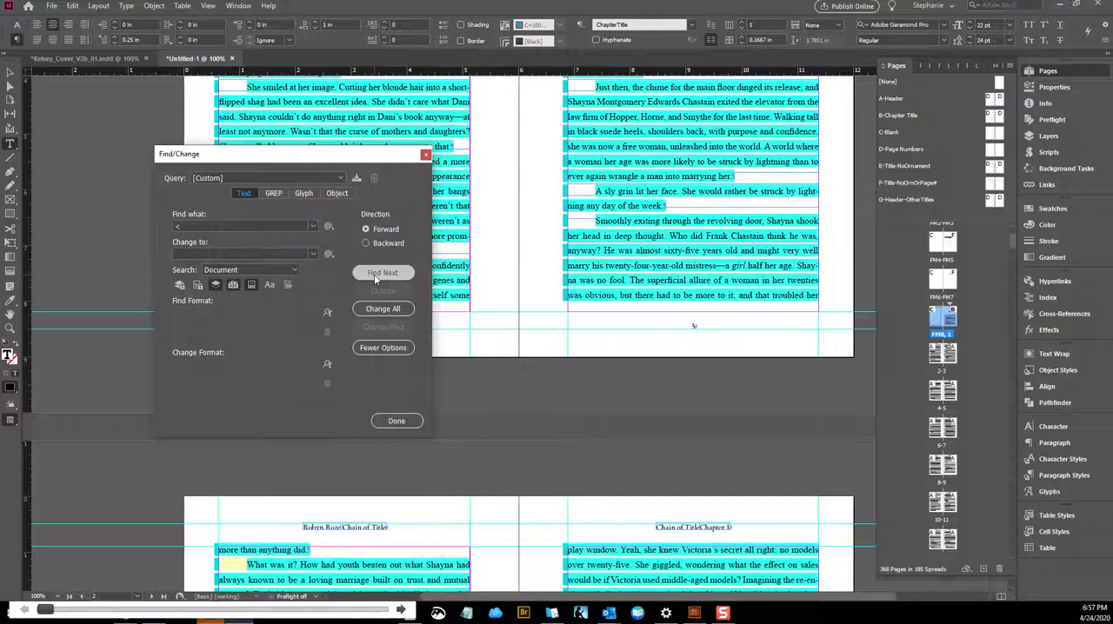
left_click(376, 275)
left_click(581, 320)
key("Escape")
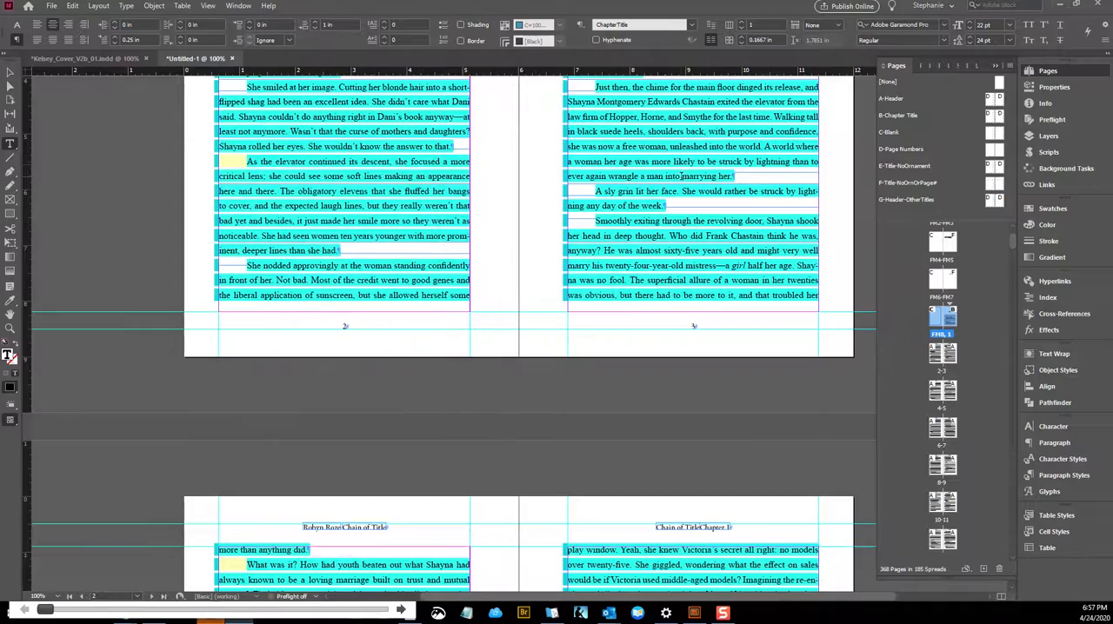
Examine the body text, running headers and chapter openings from page 2 through page 79
scroll(619, 199, "down", 8)
scroll(616, 198, "down", 10)
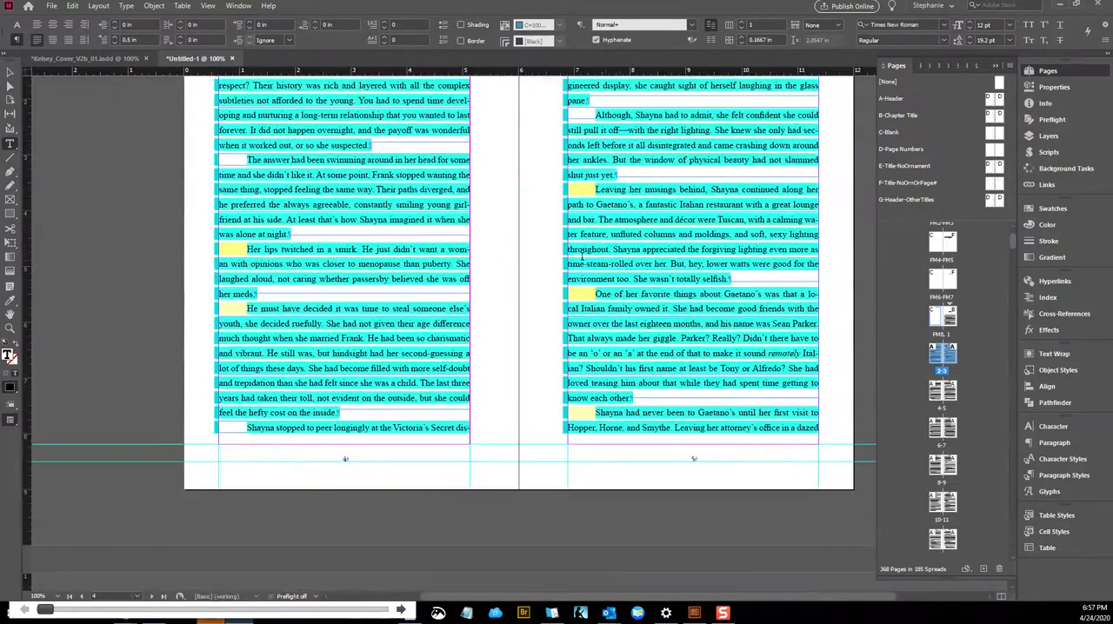
scroll(590, 258, "down", 10)
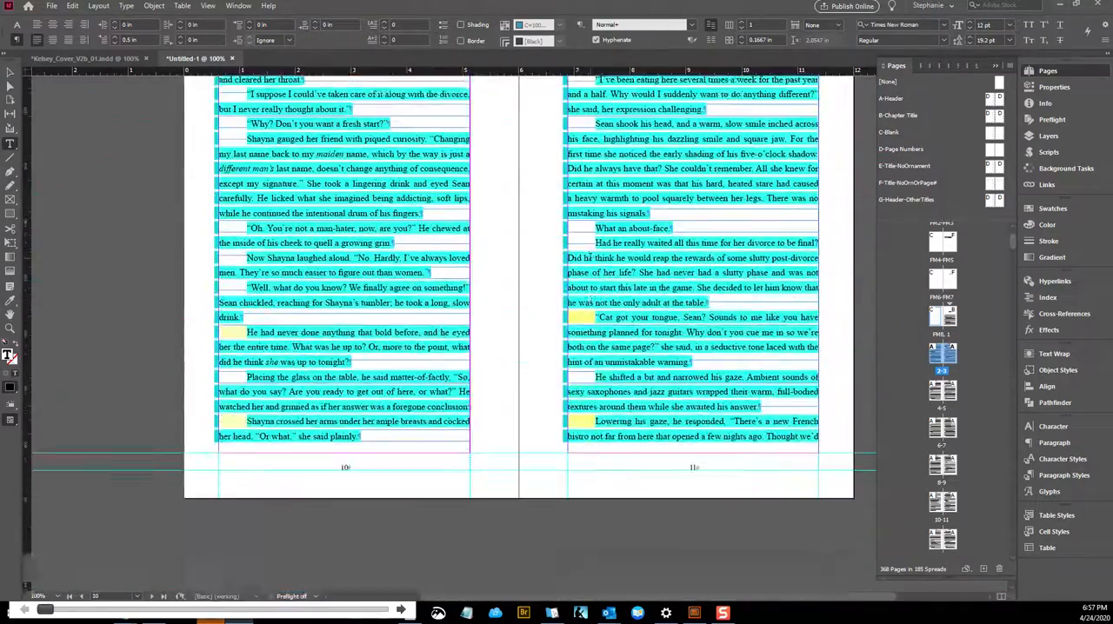
scroll(590, 258, "down", 10)
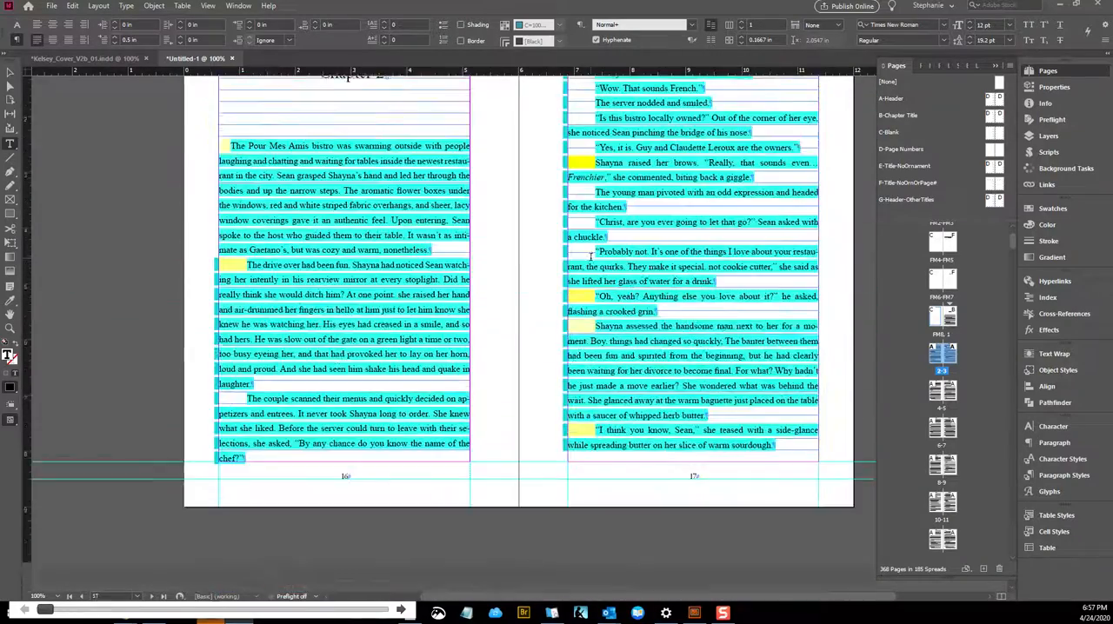
scroll(589, 258, "down", 10)
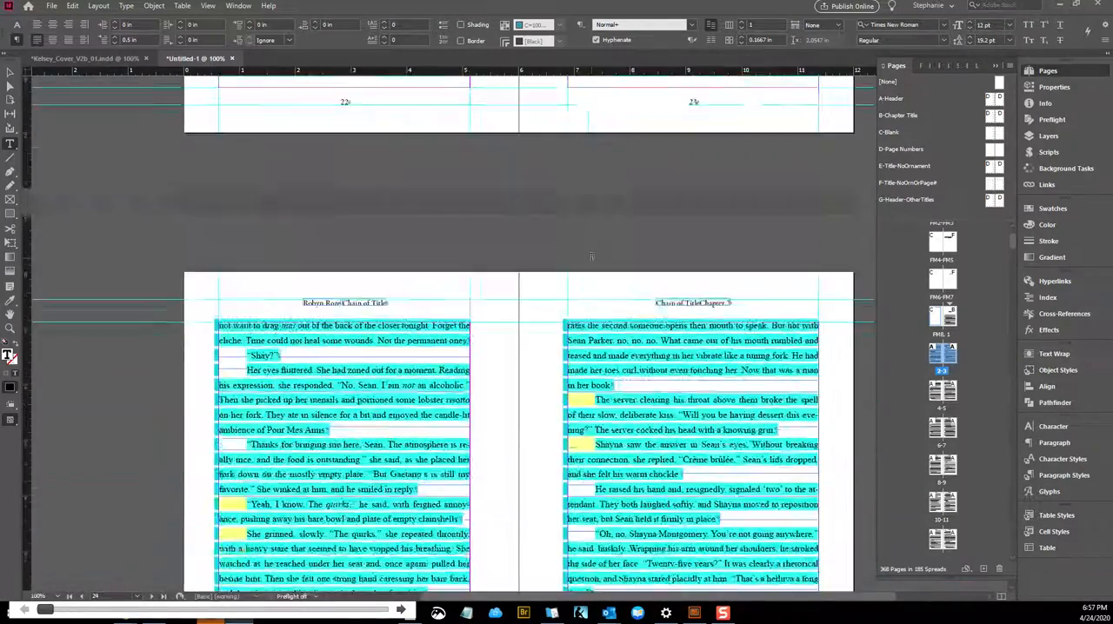
scroll(590, 256, "down", 10)
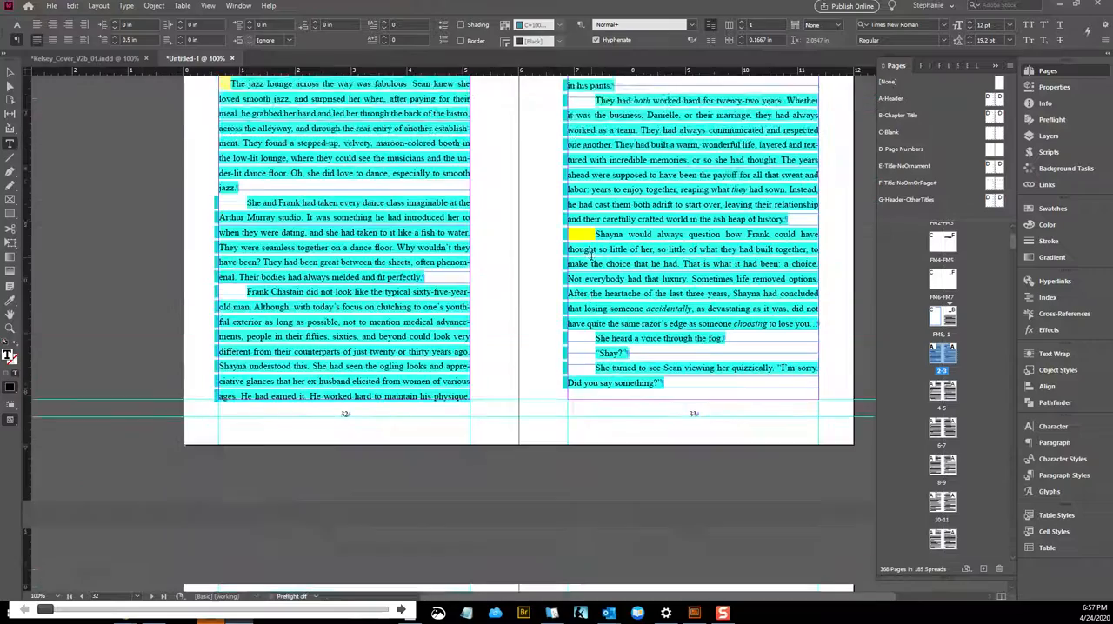
scroll(592, 258, "down", 10)
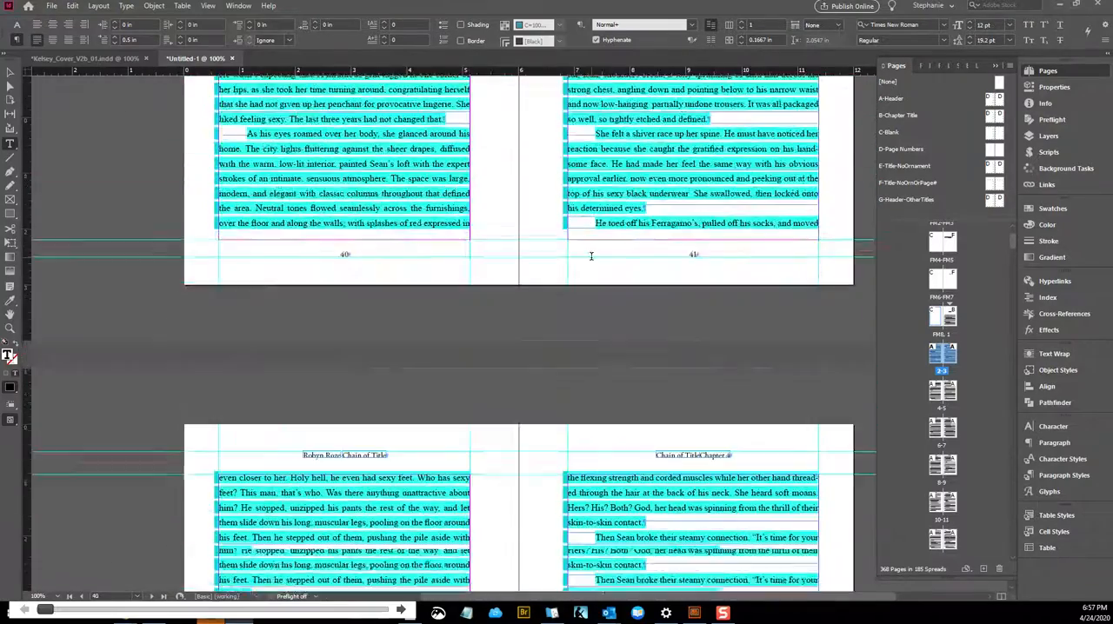
scroll(592, 257, "down", 10)
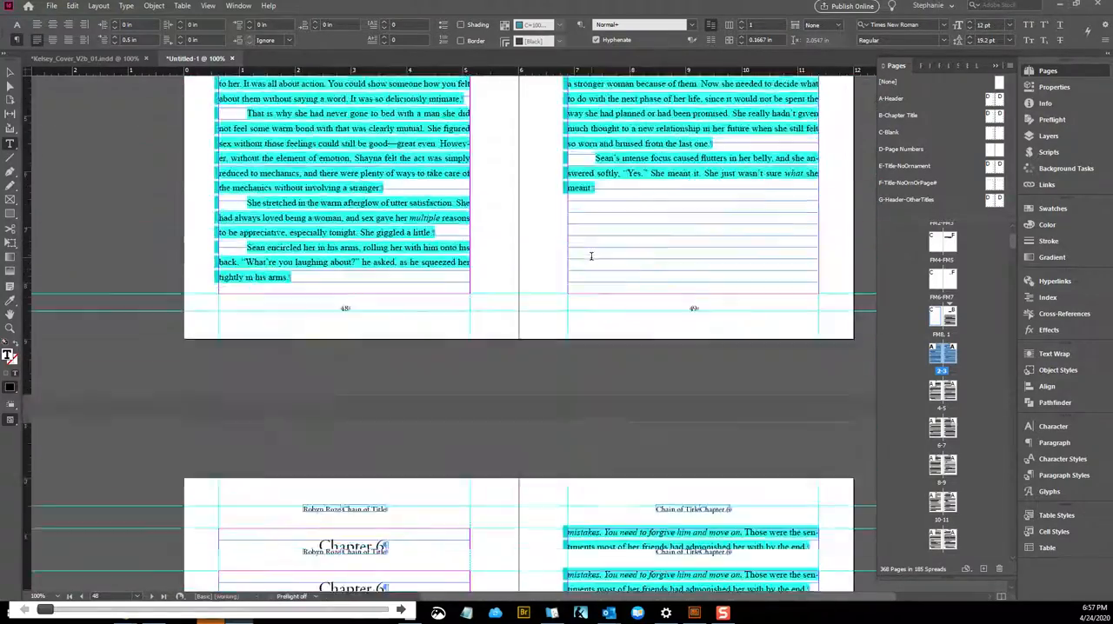
scroll(591, 256, "down", 3)
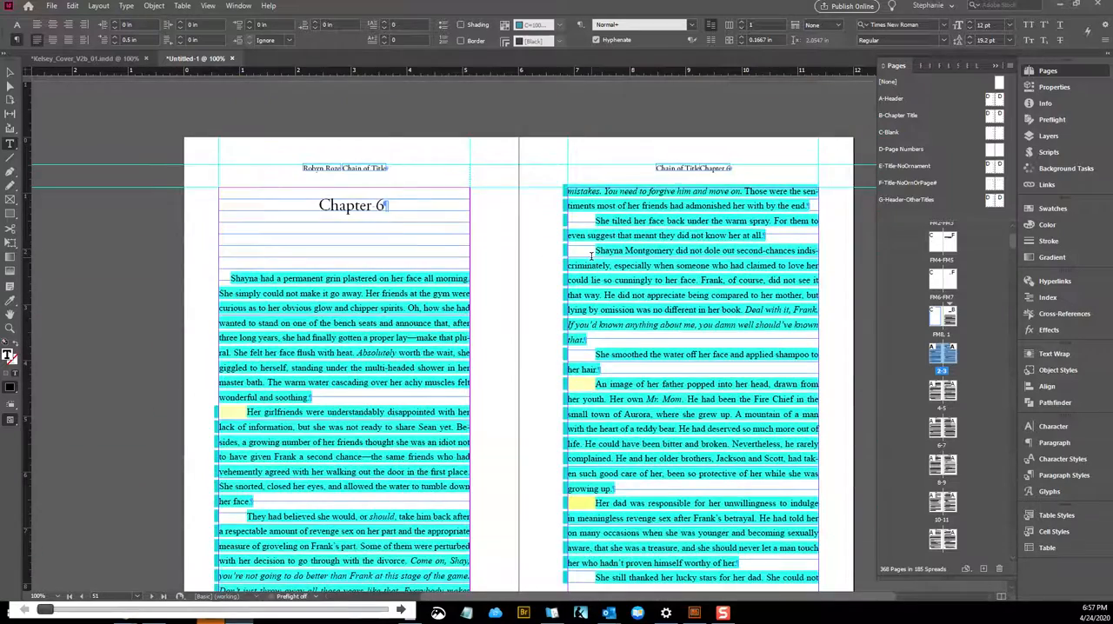
scroll(590, 256, "down", 1)
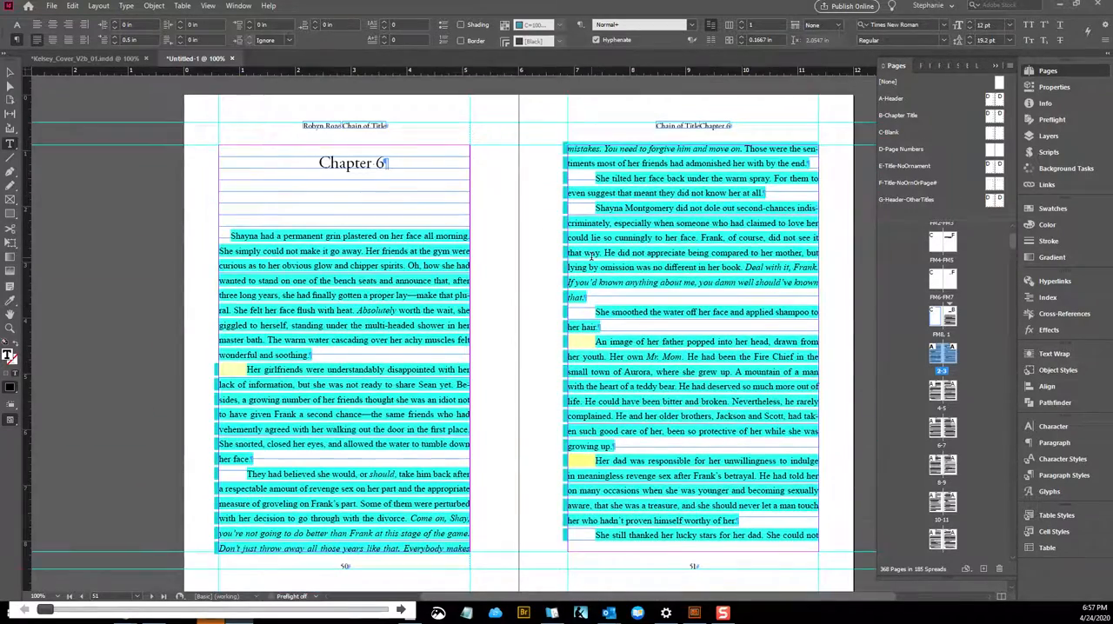
scroll(591, 255, "down", 10)
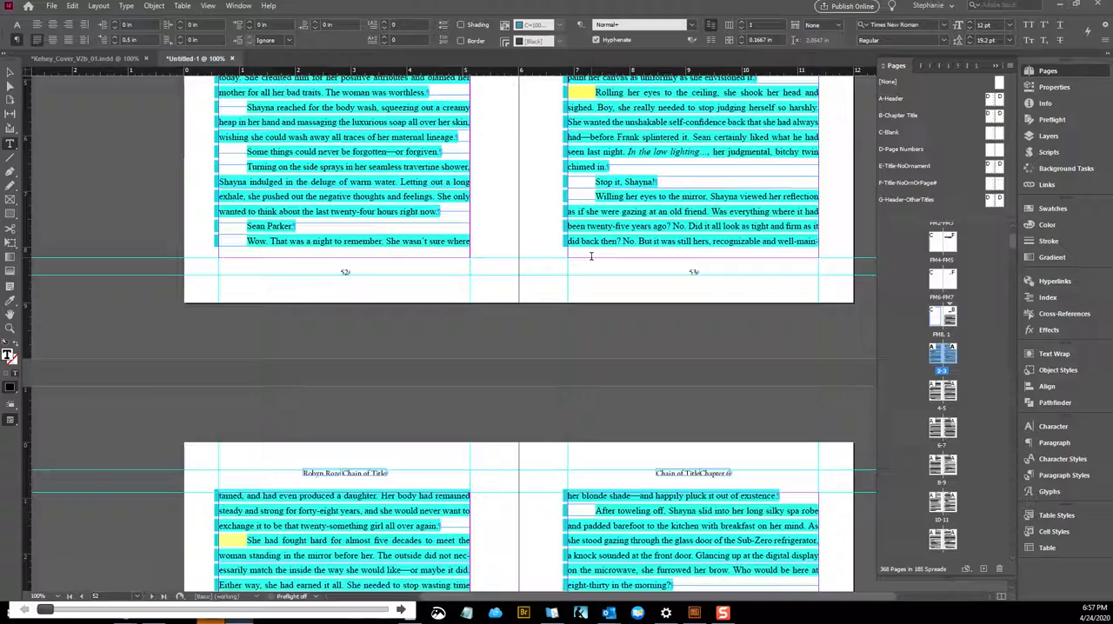
scroll(590, 256, "down", 15)
scroll(597, 259, "down", 15)
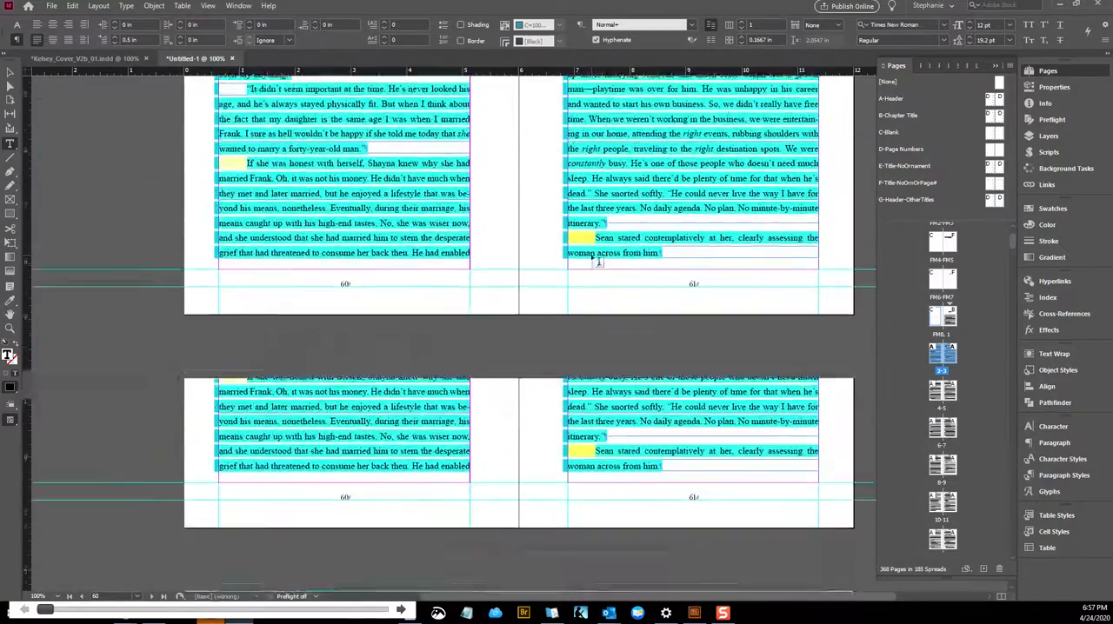
scroll(598, 261, "down", 8)
scroll(598, 261, "down", 15)
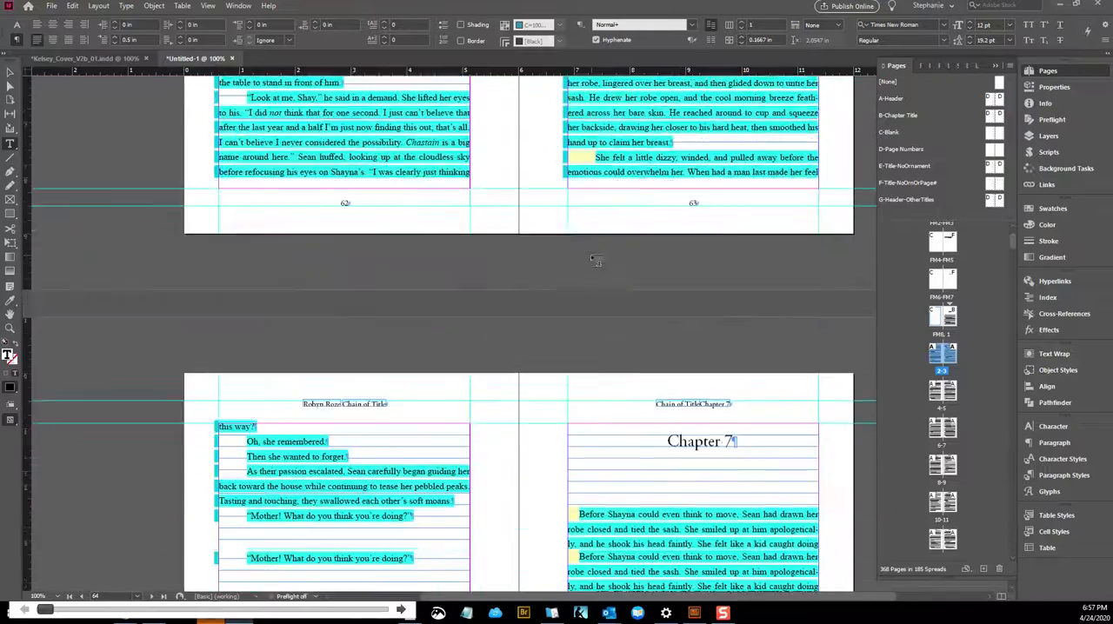
scroll(596, 259, "down", 20)
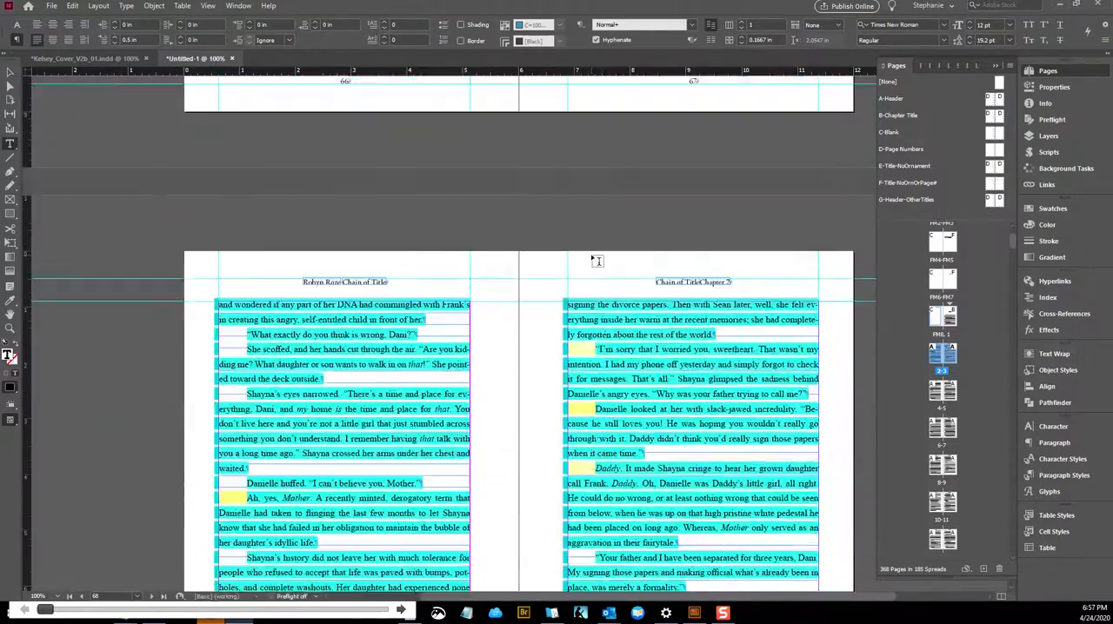
scroll(596, 259, "down", 15)
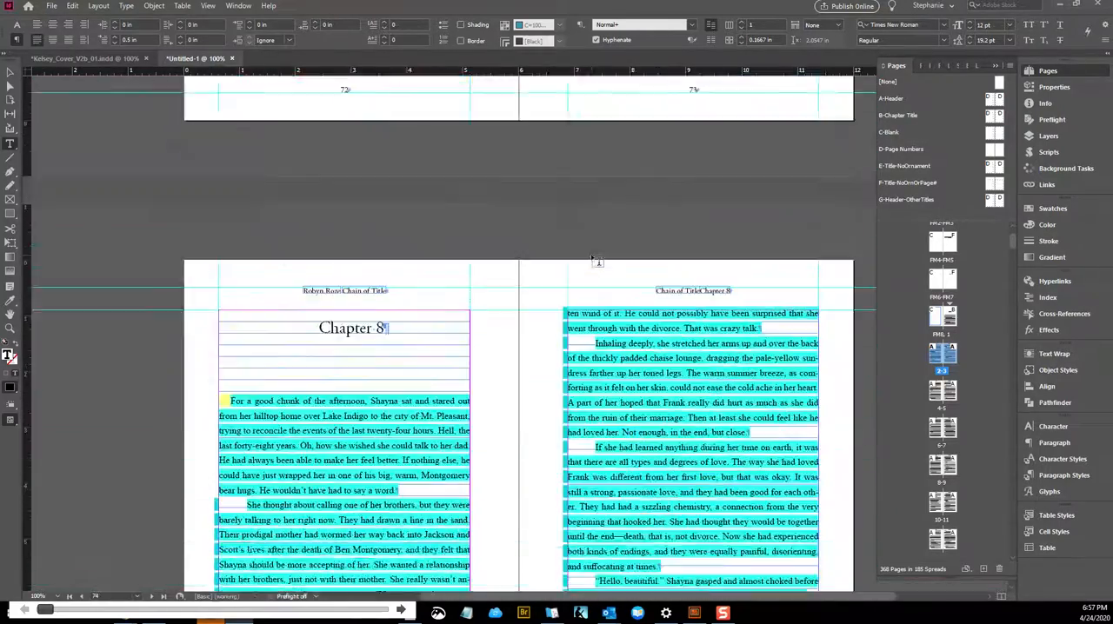
scroll(597, 259, "down", 8)
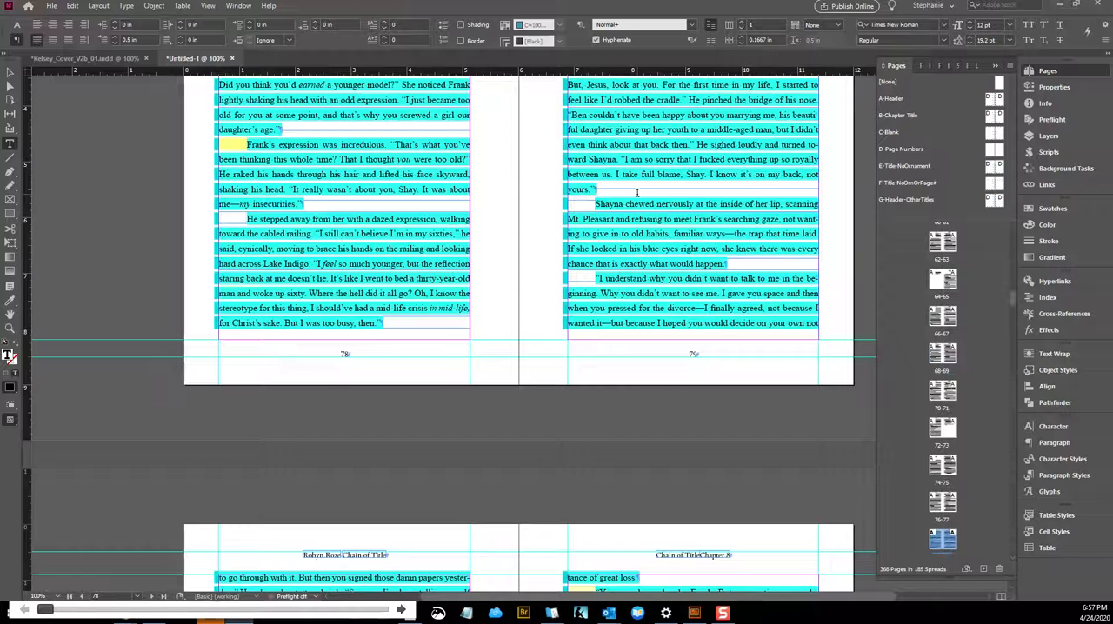
Insert a <TEXT> line before and a </END TEXT> line after the paragraph beginning "Shayna chewed nervously" on page 79
key("Return")
type("<TEXT>")
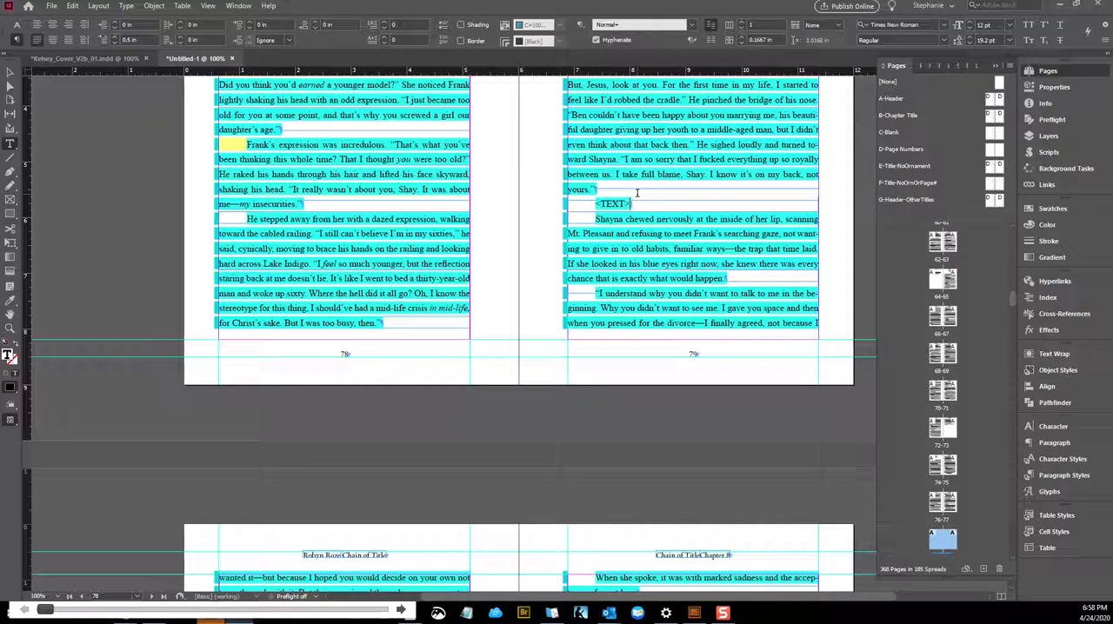
left_click(722, 278)
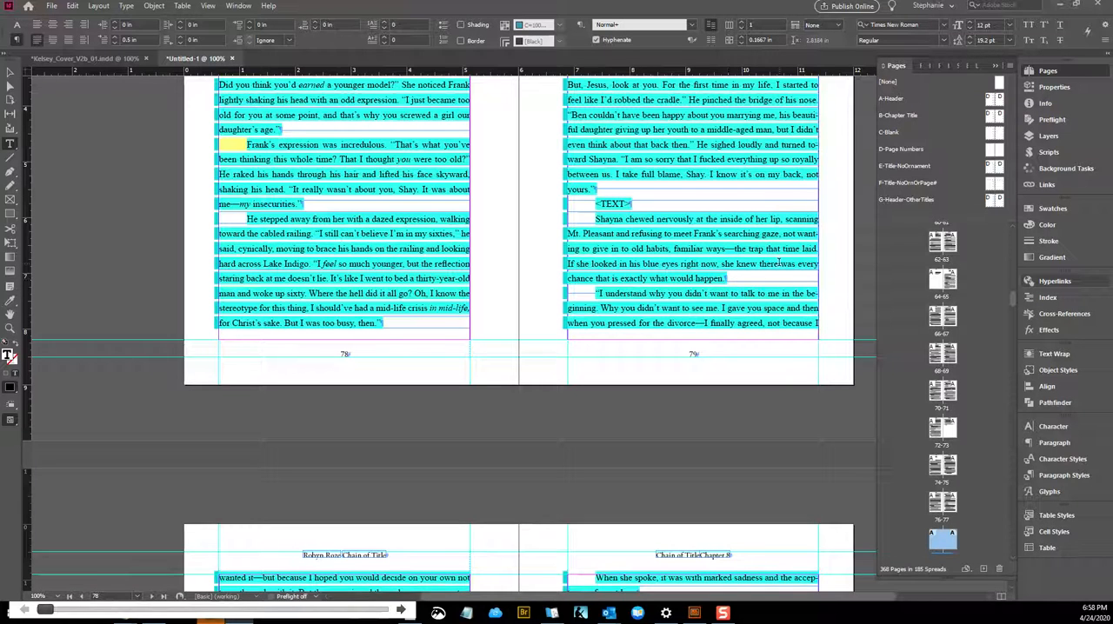
key("Return")
type("<?")
key("BackSpace")
type("/EDN>")
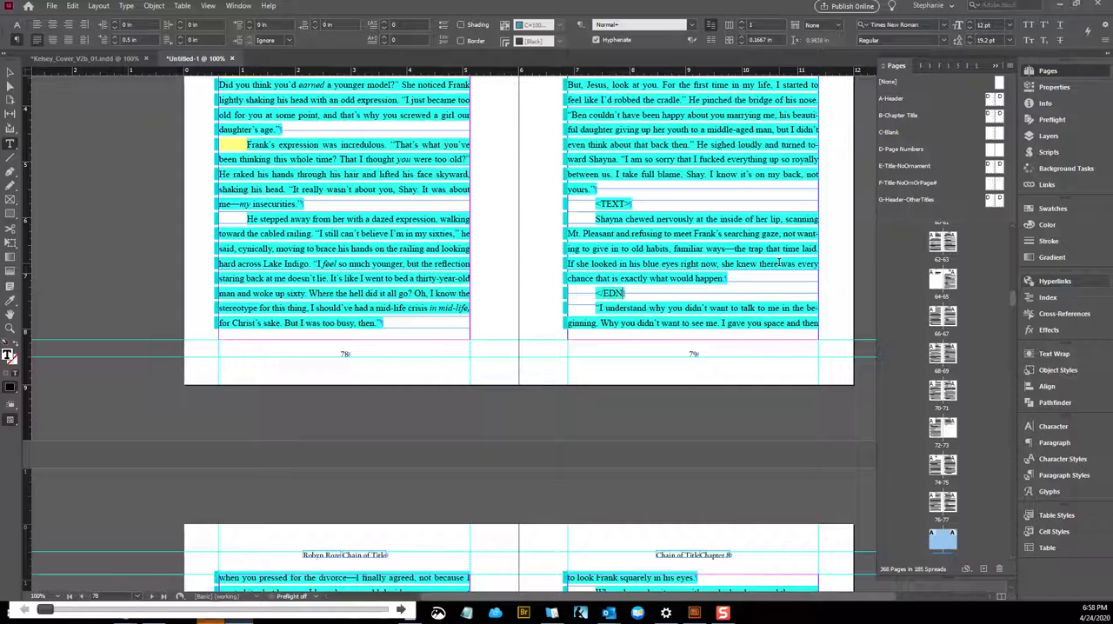
type(" TEXT")
Delete the <TEXT> and </END TEXT> tag lines around the paragraph on page 79
triple_click(659, 204)
key("BackSpace")
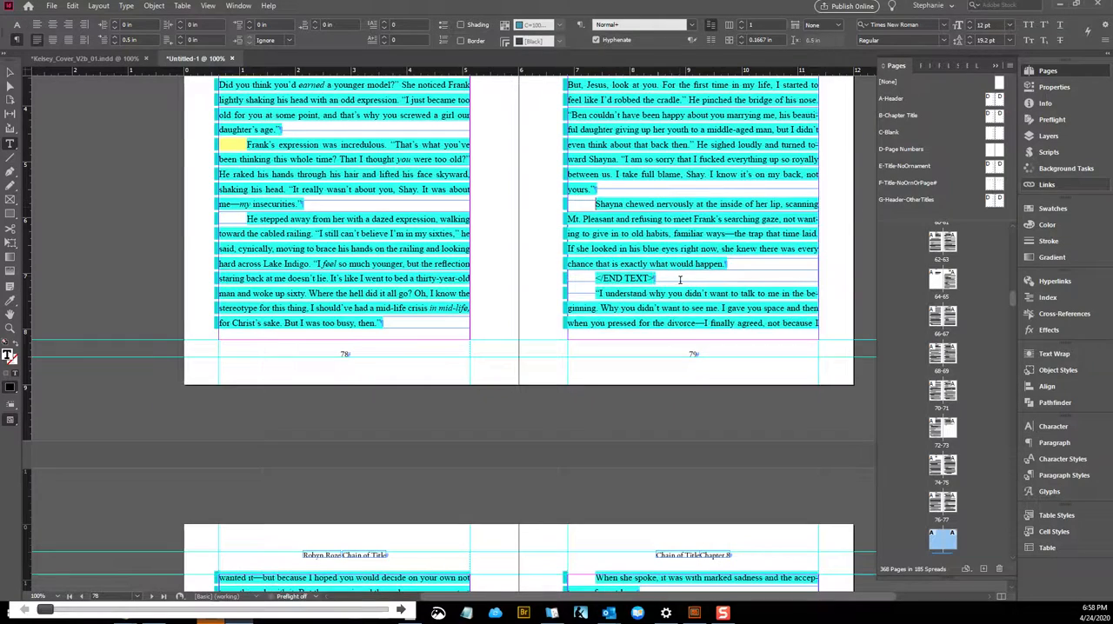
Examine the body text for specially formatted passages and scene breaks from page 80 through page 117
scroll(675, 278, "down", 10)
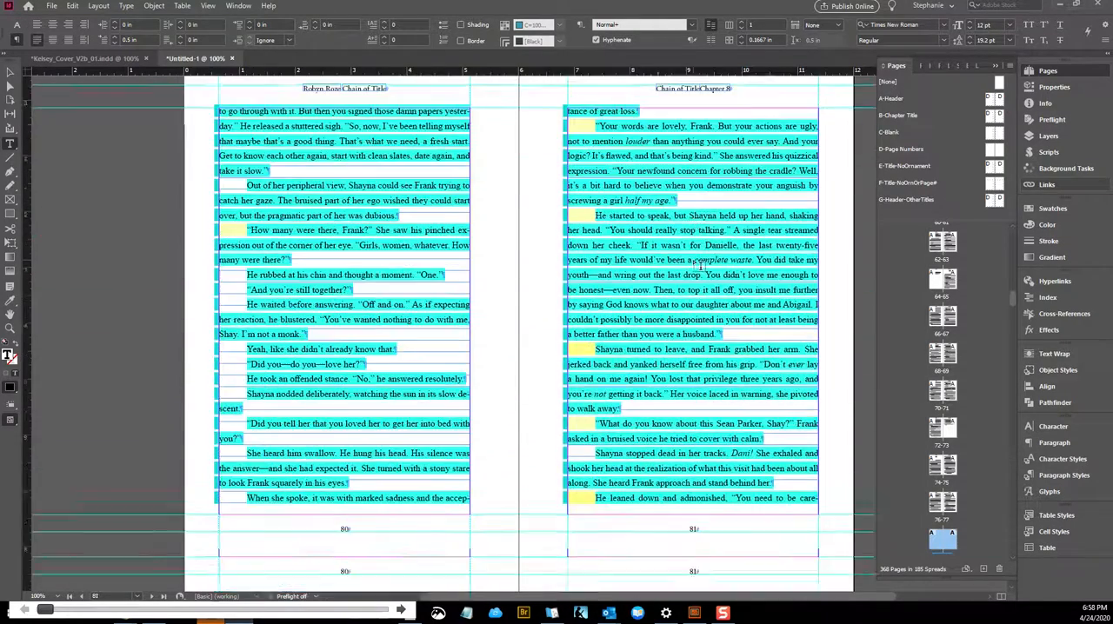
scroll(696, 265, "down", 20)
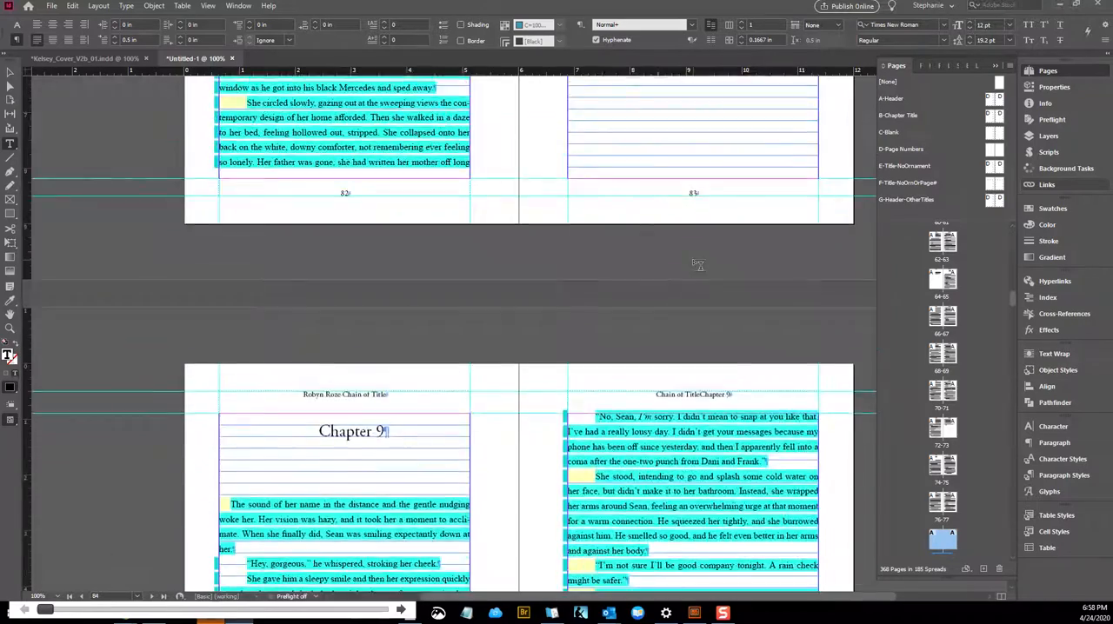
scroll(699, 266, "down", 10)
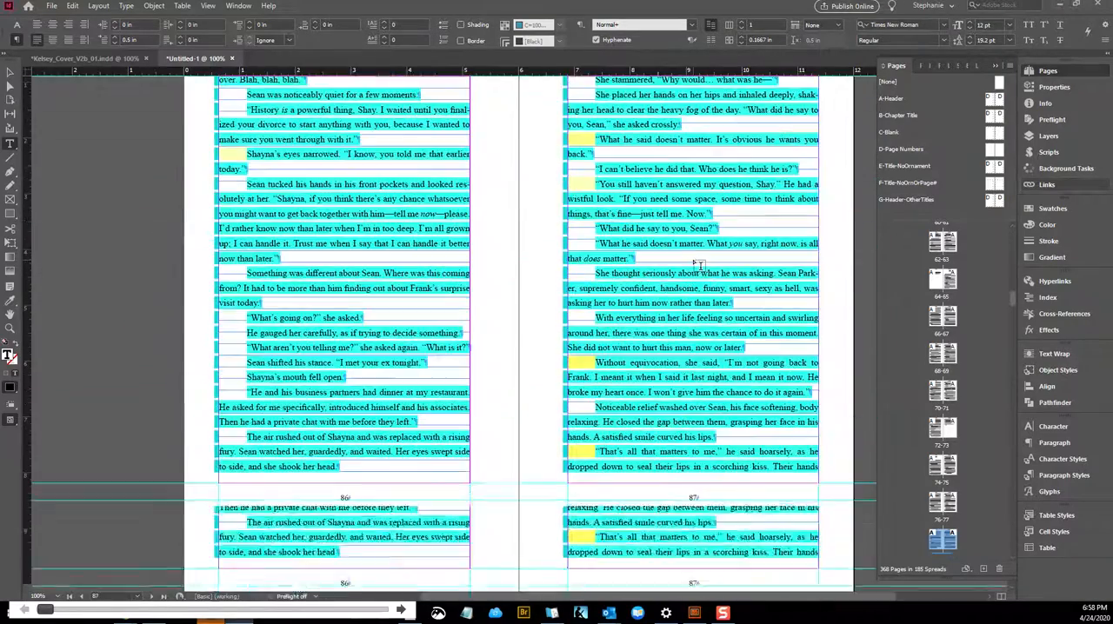
scroll(700, 266, "down", 20)
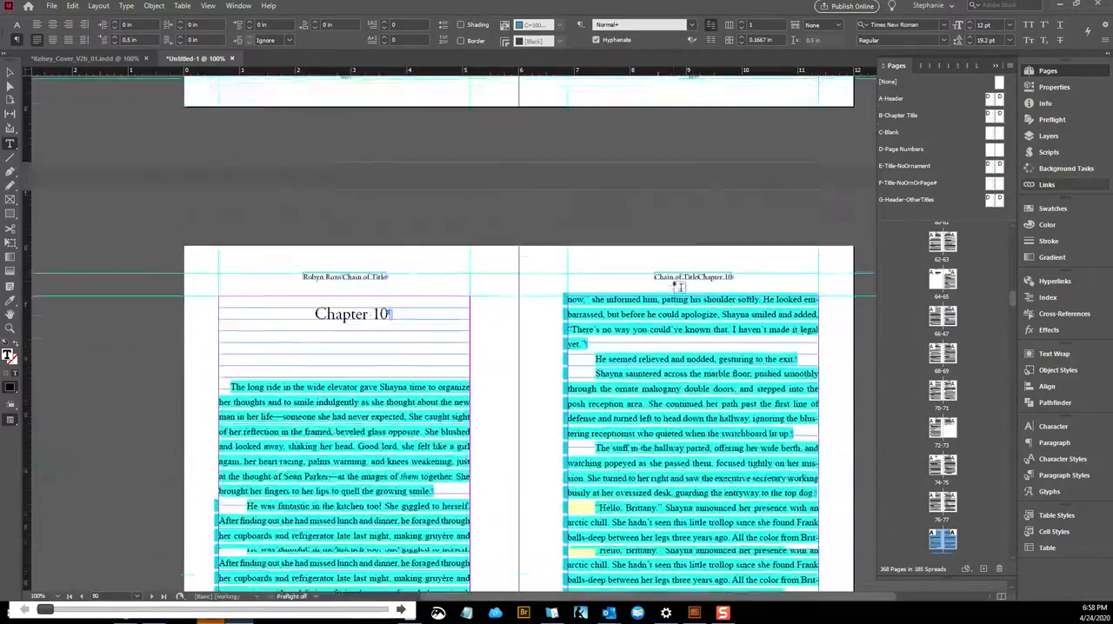
scroll(673, 296, "down", 20)
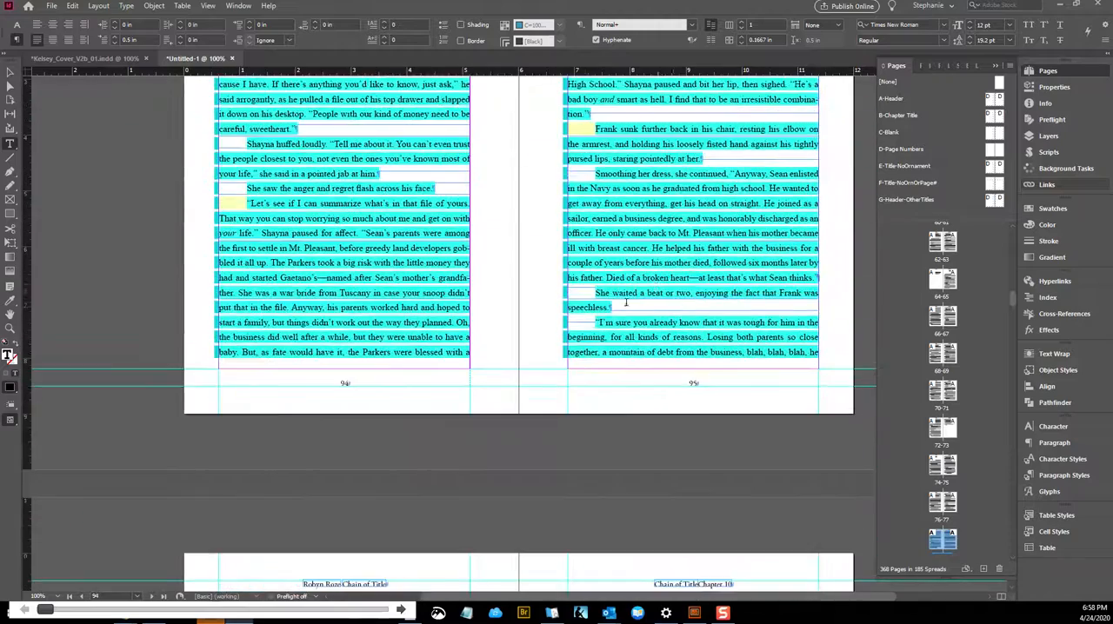
scroll(645, 283, "down", 10)
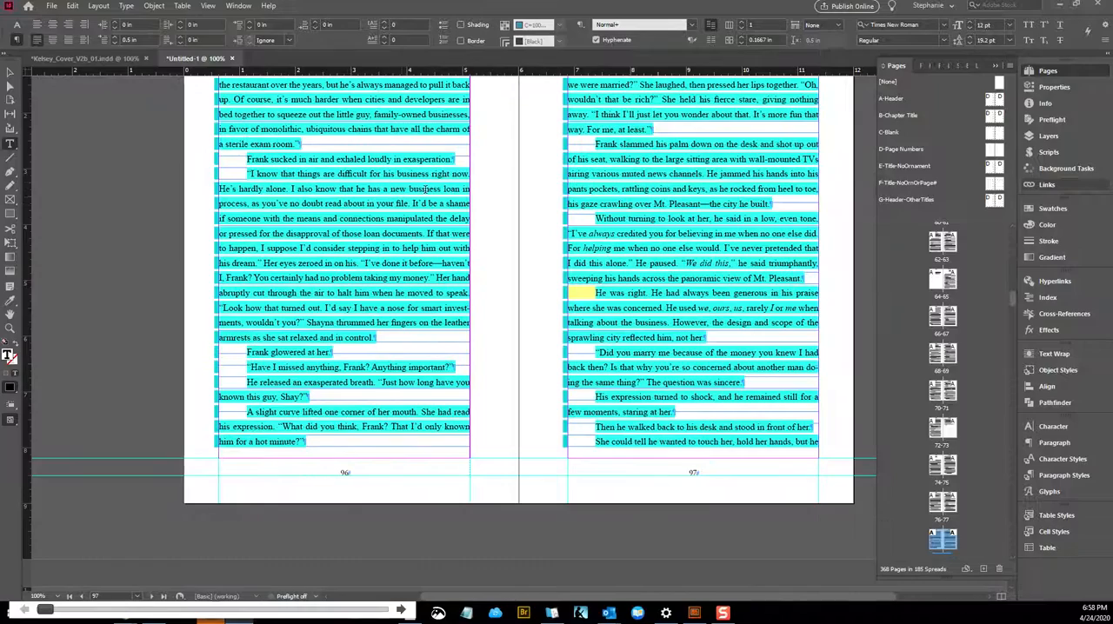
scroll(434, 174, "down", 20)
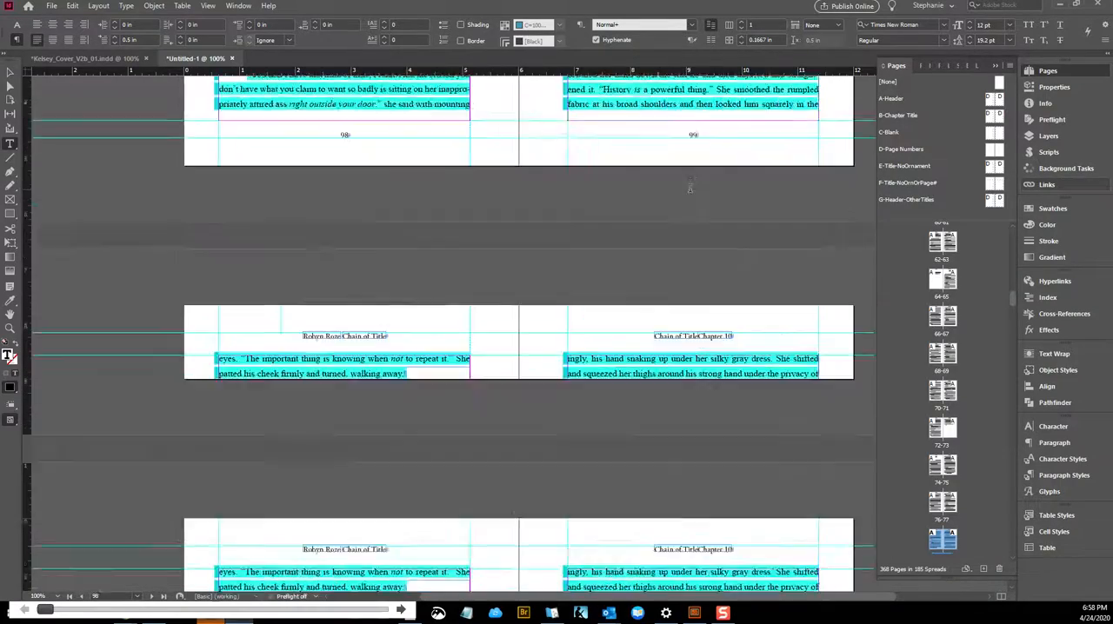
scroll(691, 188, "down", 20)
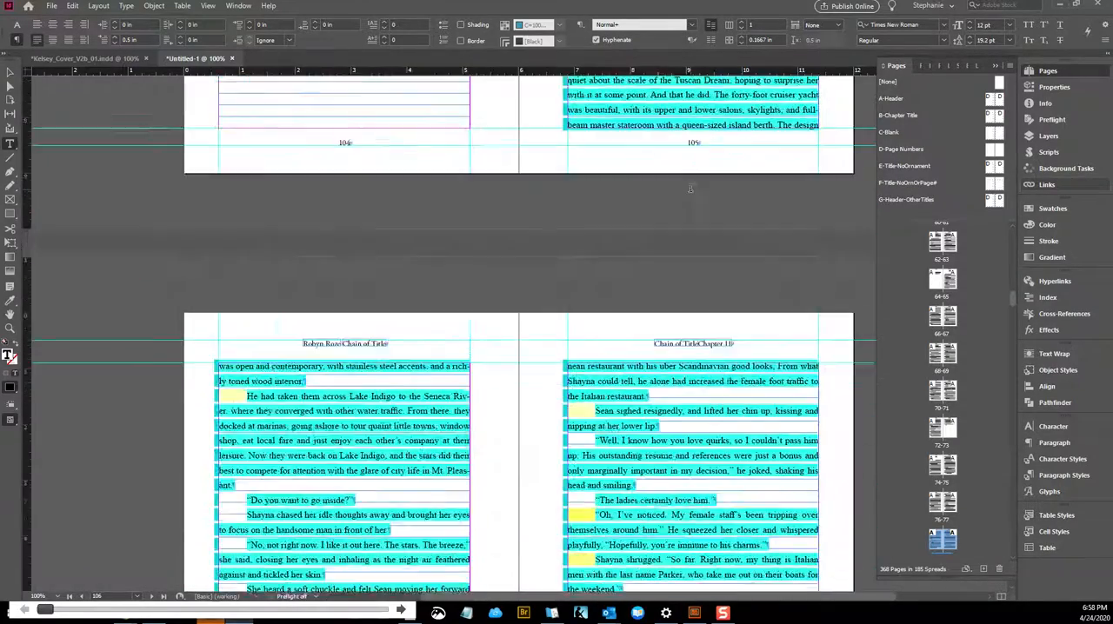
scroll(691, 188, "down", 20)
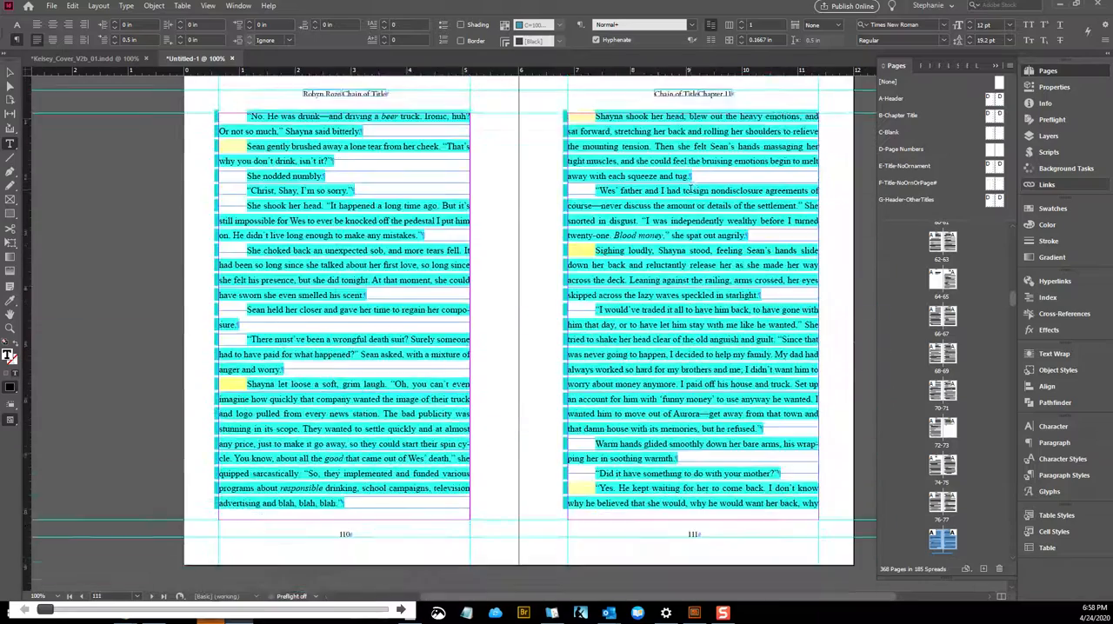
scroll(691, 191, "down", 20)
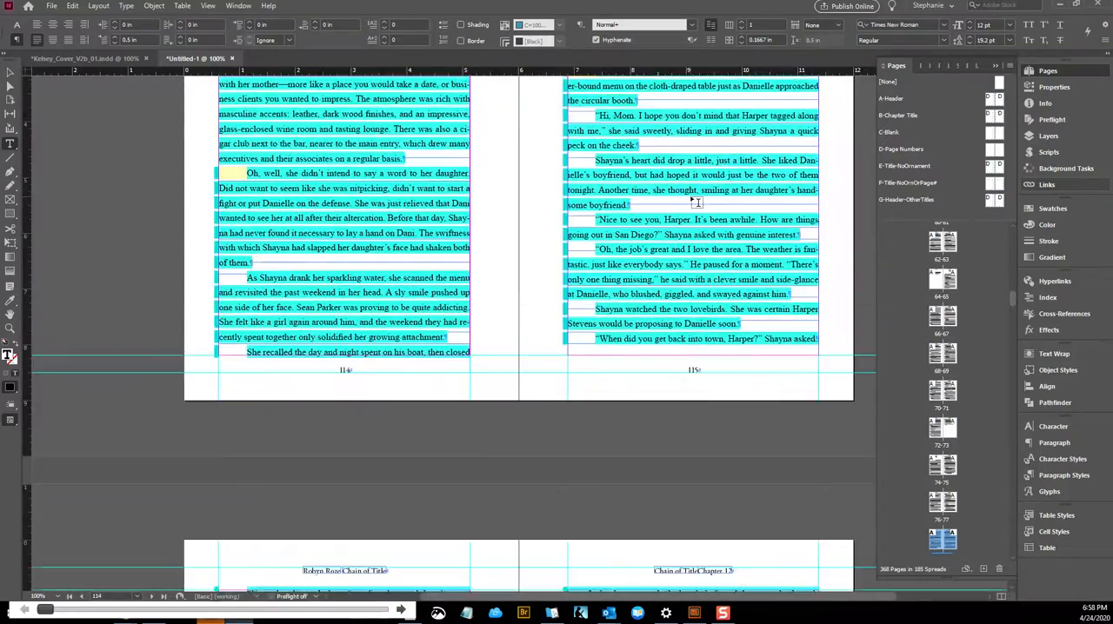
scroll(690, 194, "down", 3)
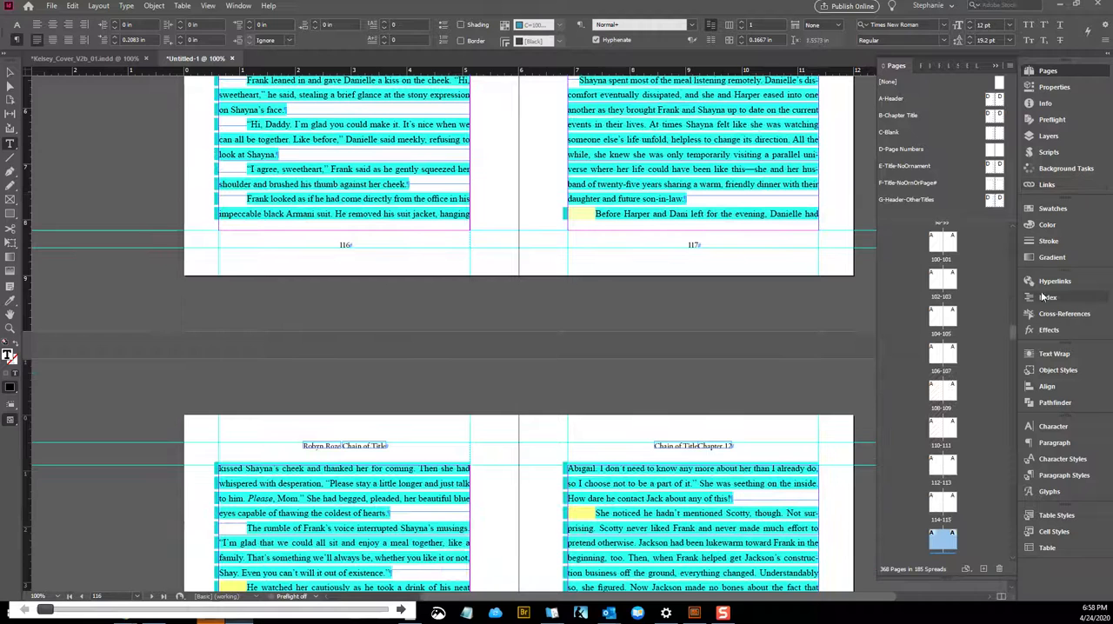
Delete the Normal paragraph style and replace it with ChapterText throughout the document
left_click(1061, 474)
scroll(654, 320, "up", 5)
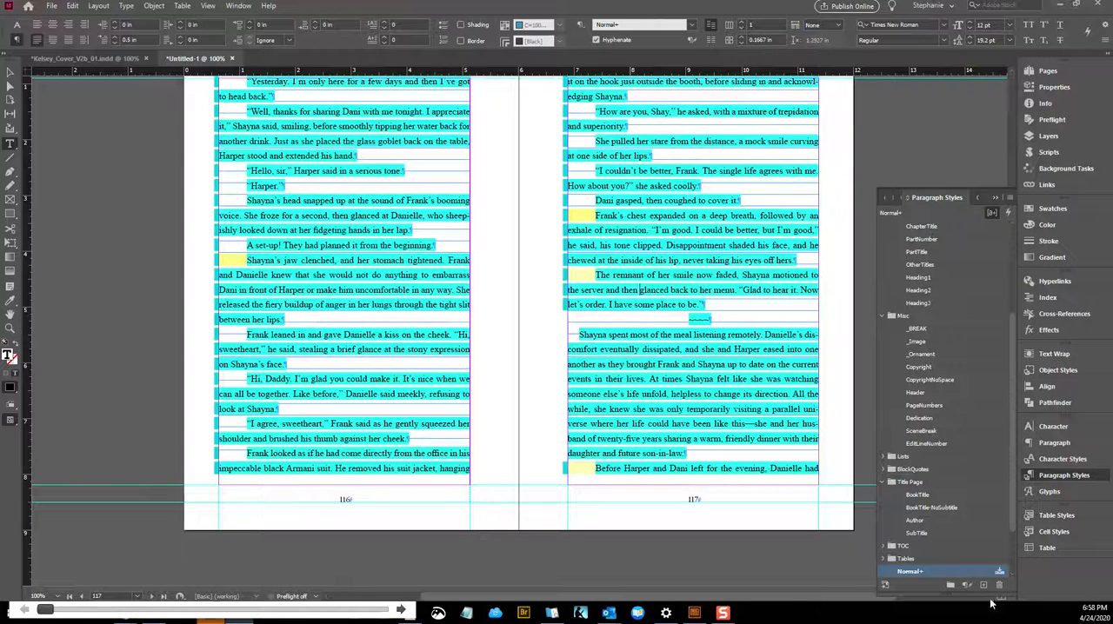
left_click(998, 587)
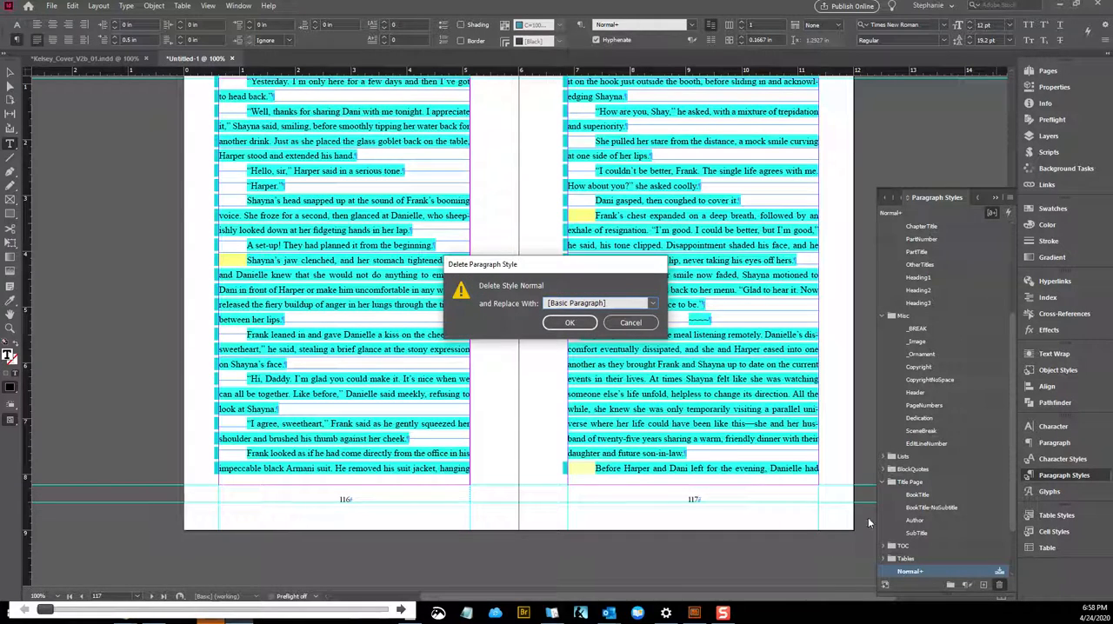
left_click(579, 304)
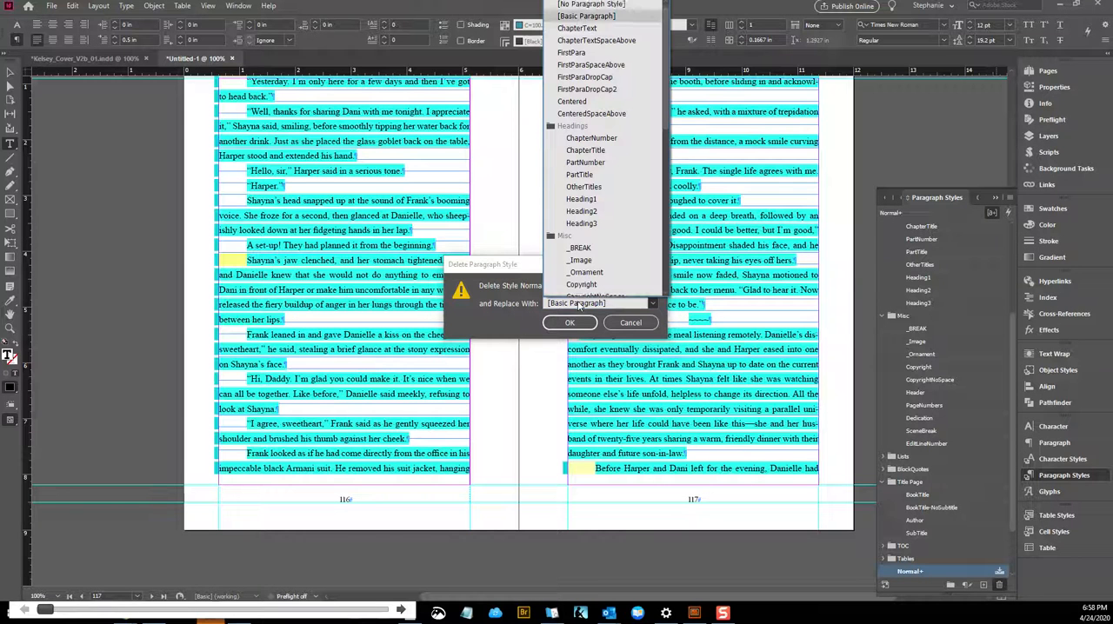
left_click(581, 22)
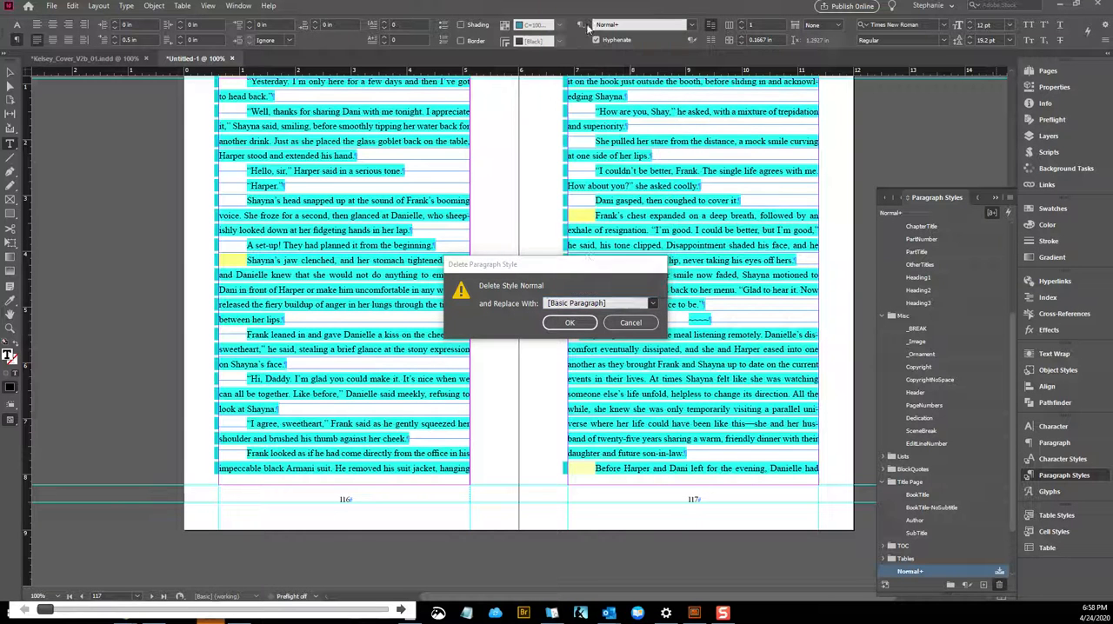
left_click(567, 325)
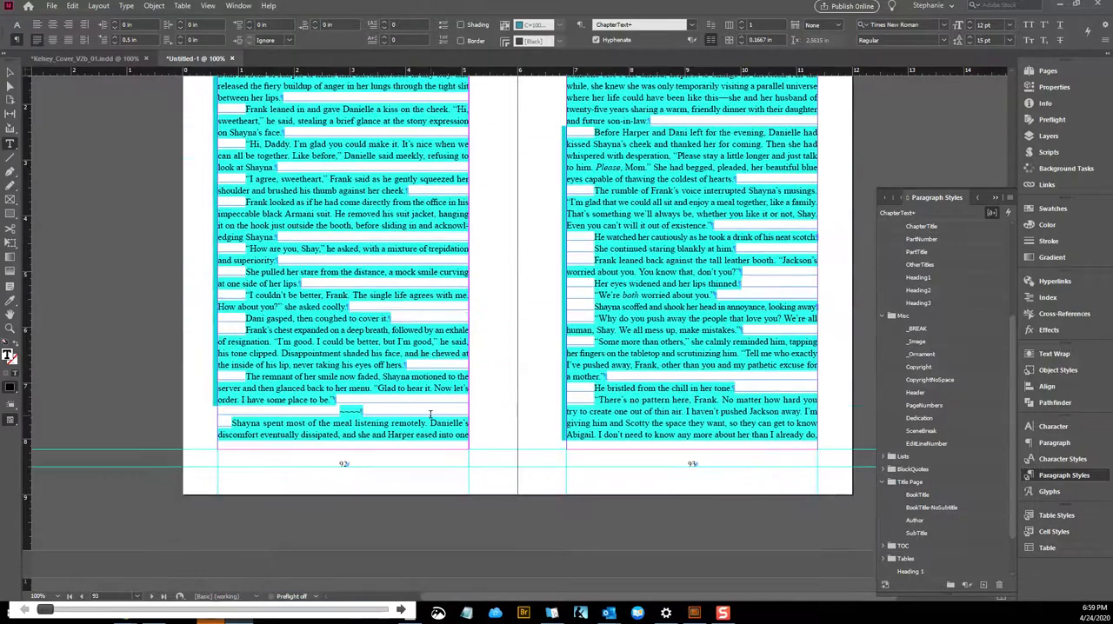
Apply the SceneBreak paragraph style to the tilde scene-break line near the end of page 92
scroll(957, 434, "down", 3)
left_click(948, 533)
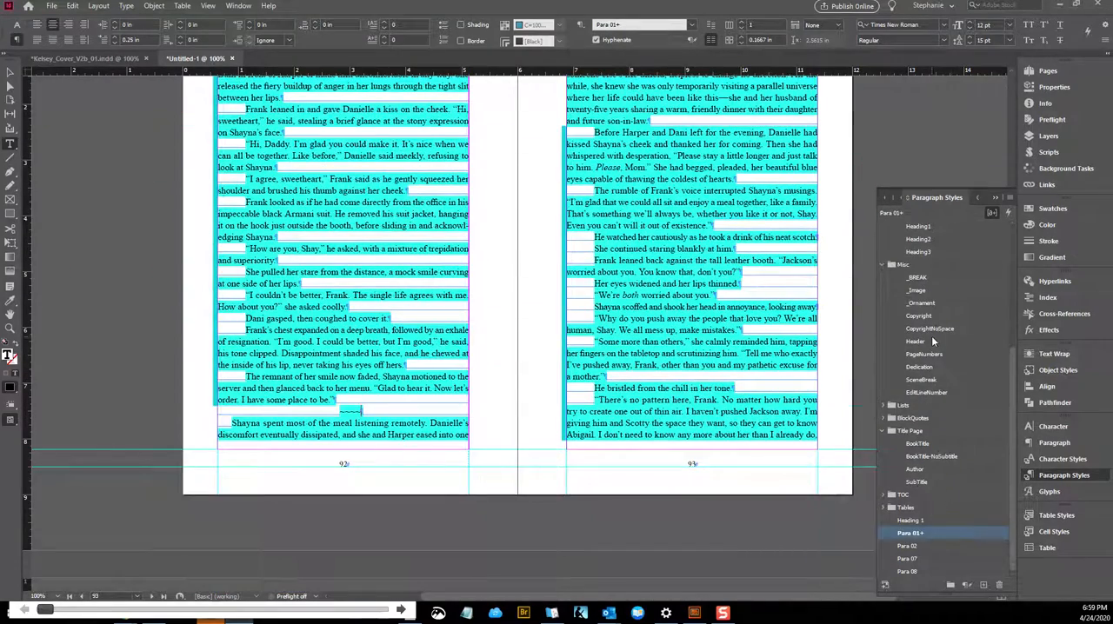
scroll(932, 339, "up", 5)
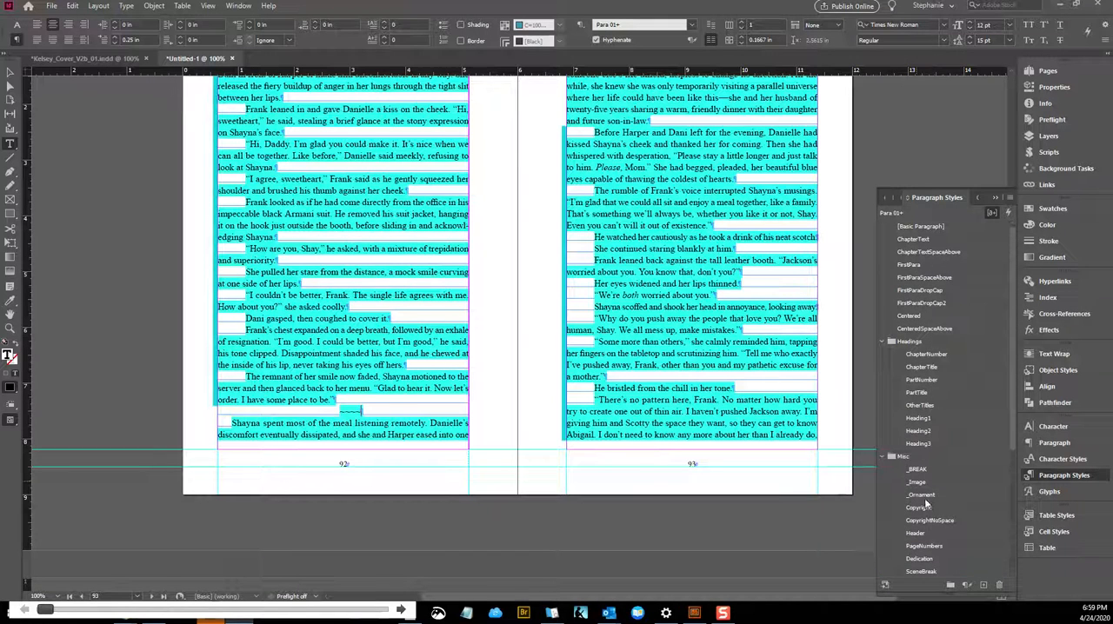
scroll(917, 487, "down", 2)
left_click(924, 546)
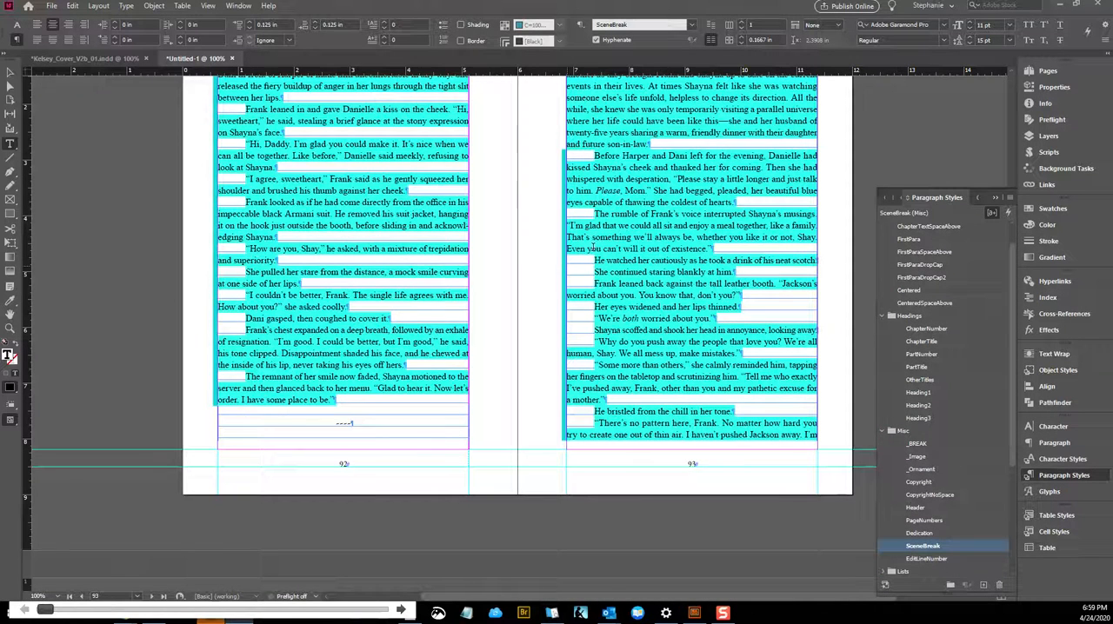
left_click(720, 198)
Set up a Find/Change text query with empty search text and the ChapterText paragraph style as its find format
scroll(640, 239, "down", 12)
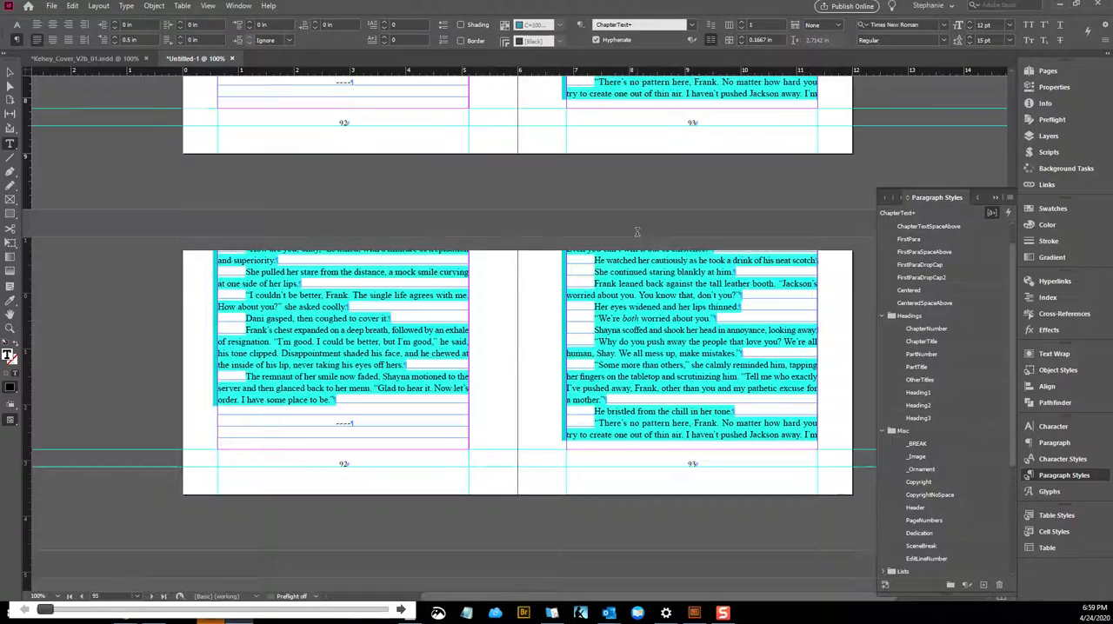
scroll(640, 239, "down", 1)
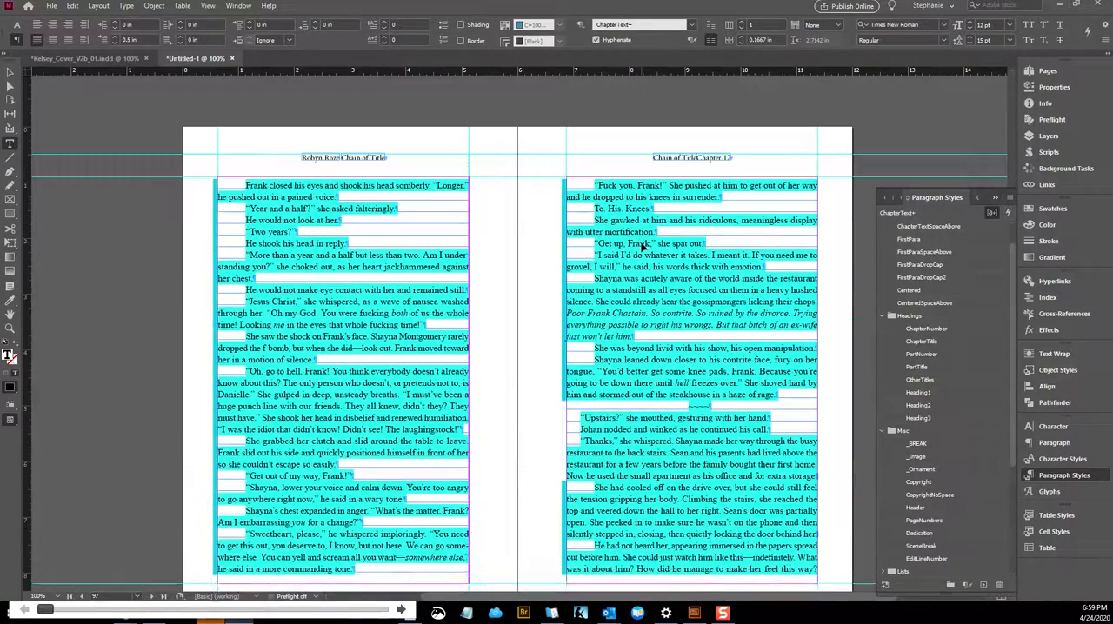
key("ctrl+f")
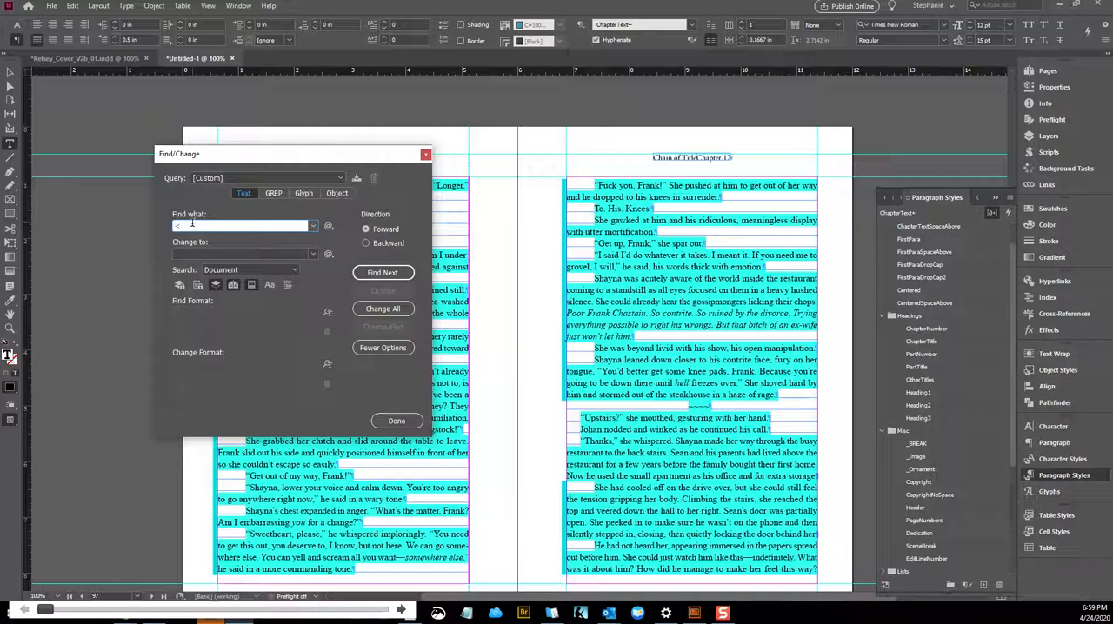
key("BackSpace")
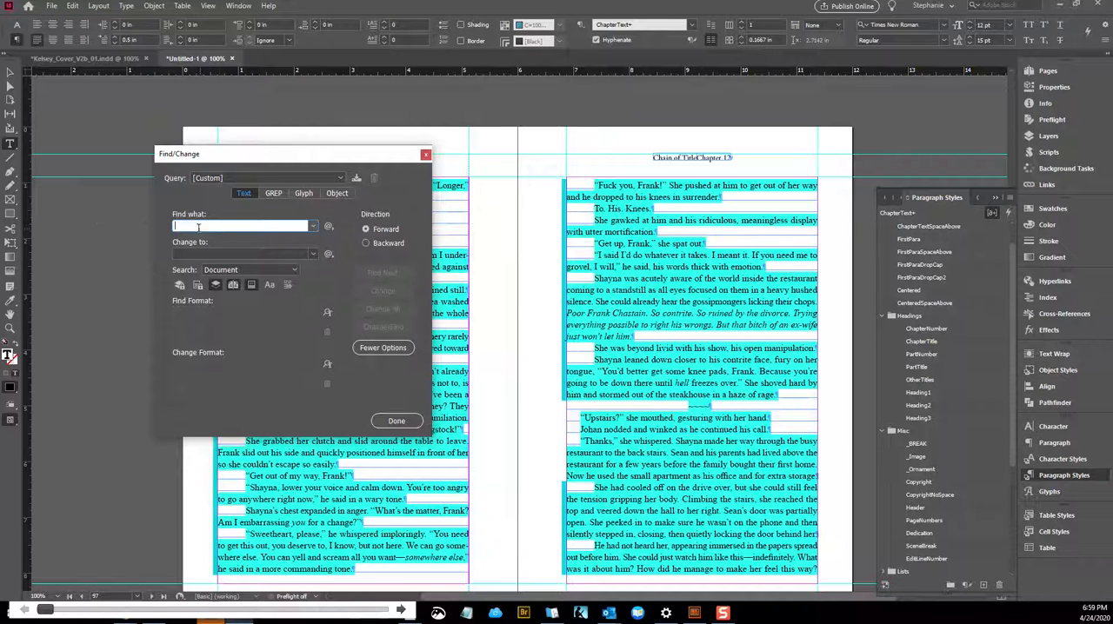
left_click(193, 254)
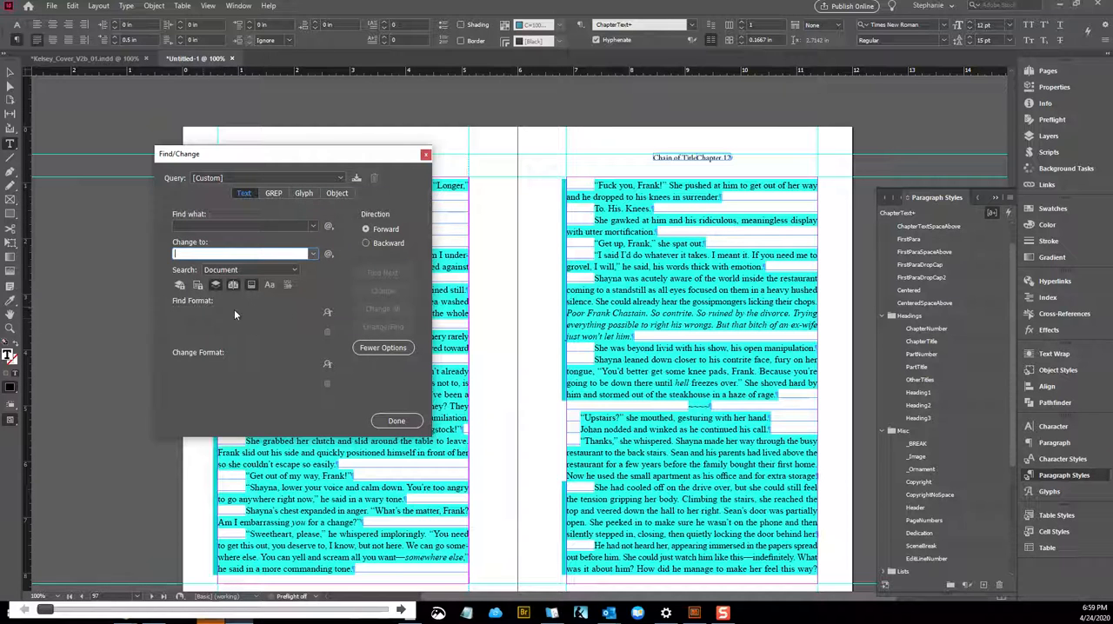
left_click(327, 311)
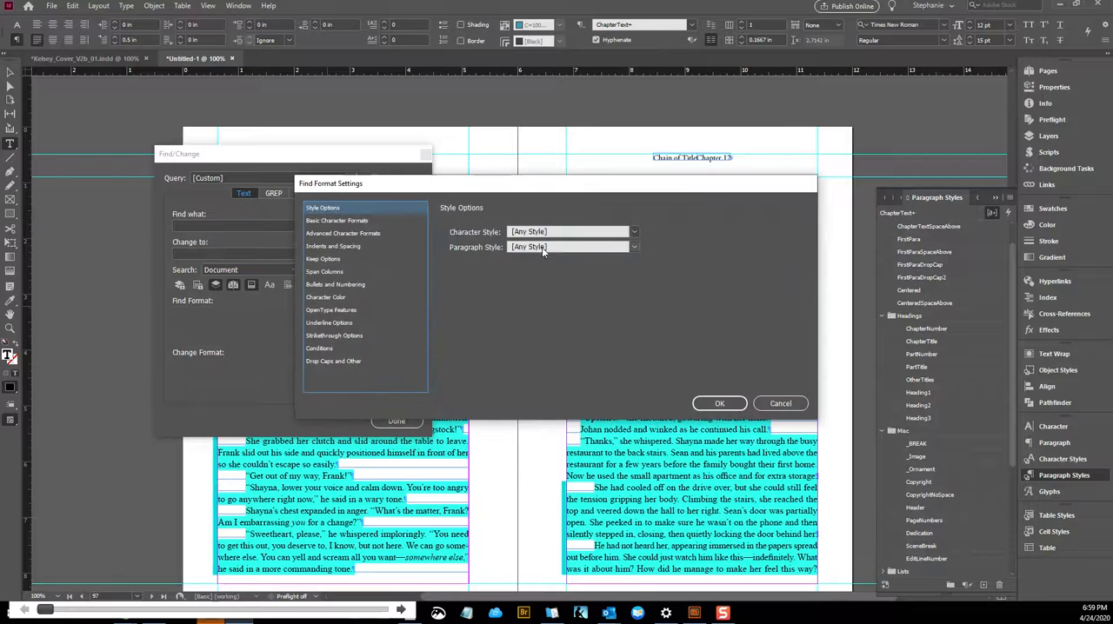
left_click(542, 247)
scroll(565, 548, "down", 1)
scroll(567, 556, "up", 2)
left_click(563, 298)
left_click(719, 404)
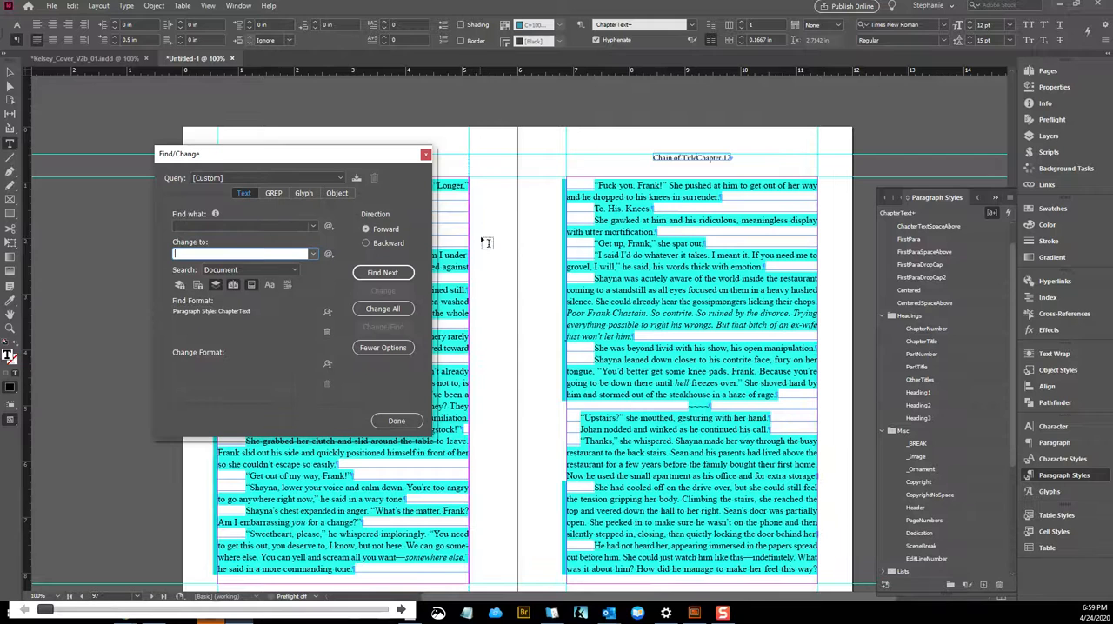
Set the change format to the ChapterText paragraph style, replace all matches in the document, and close Find/Change
left_click(328, 226)
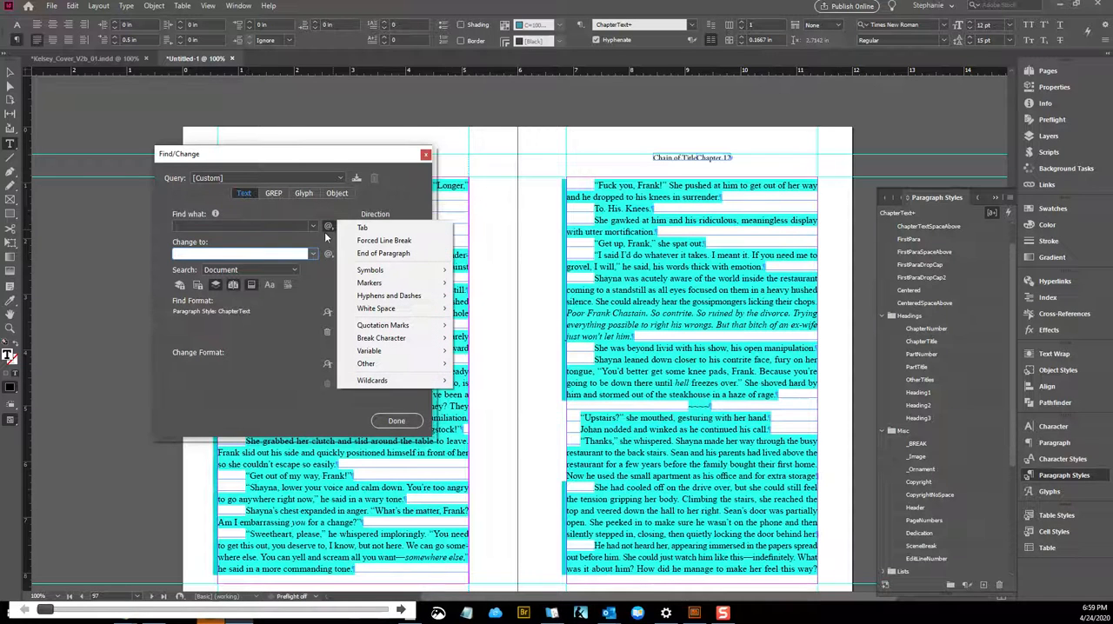
left_click(250, 395)
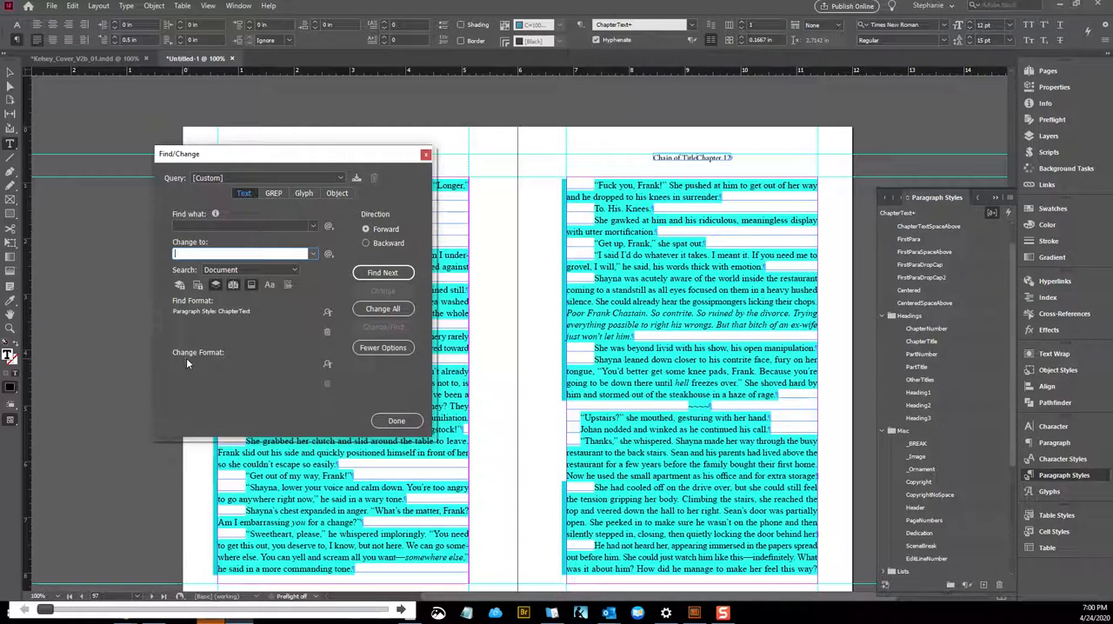
left_click(327, 364)
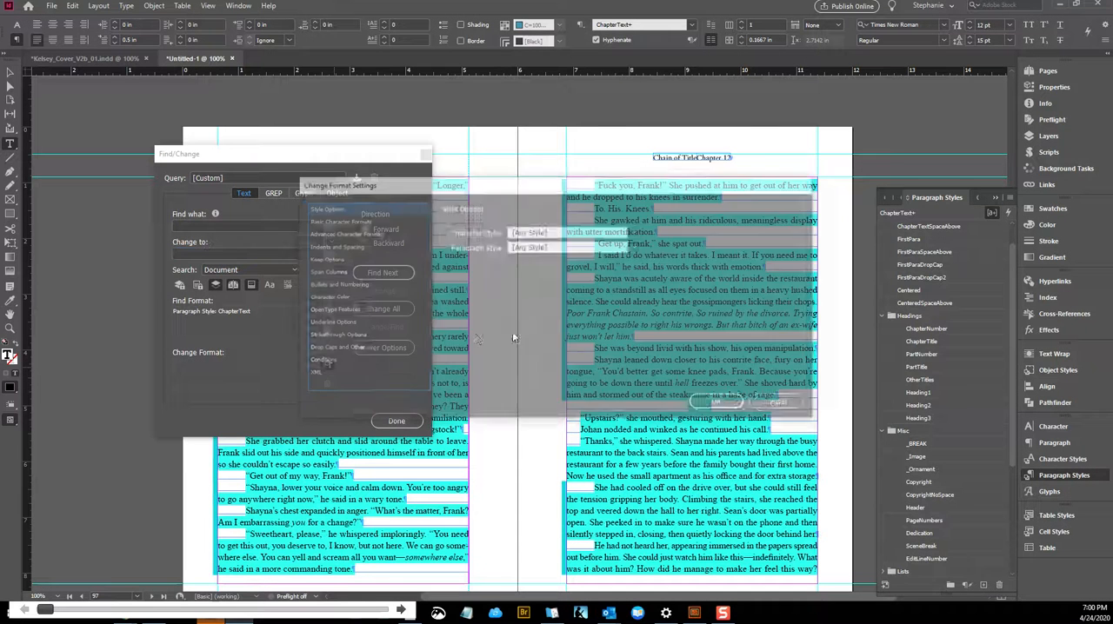
left_click(581, 247)
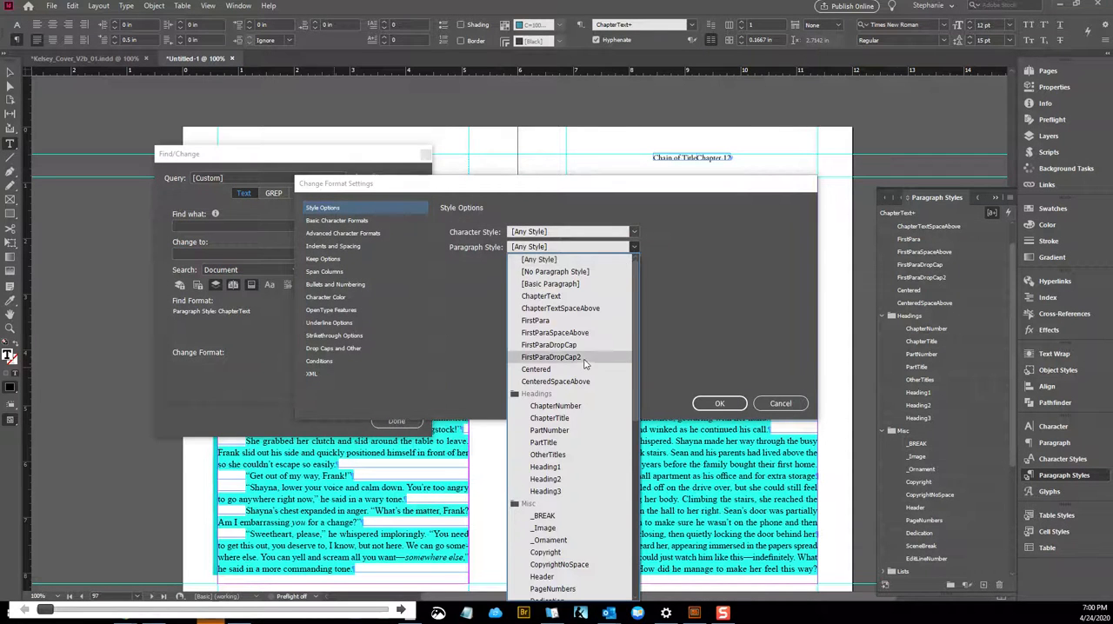
left_click(557, 296)
left_click(720, 405)
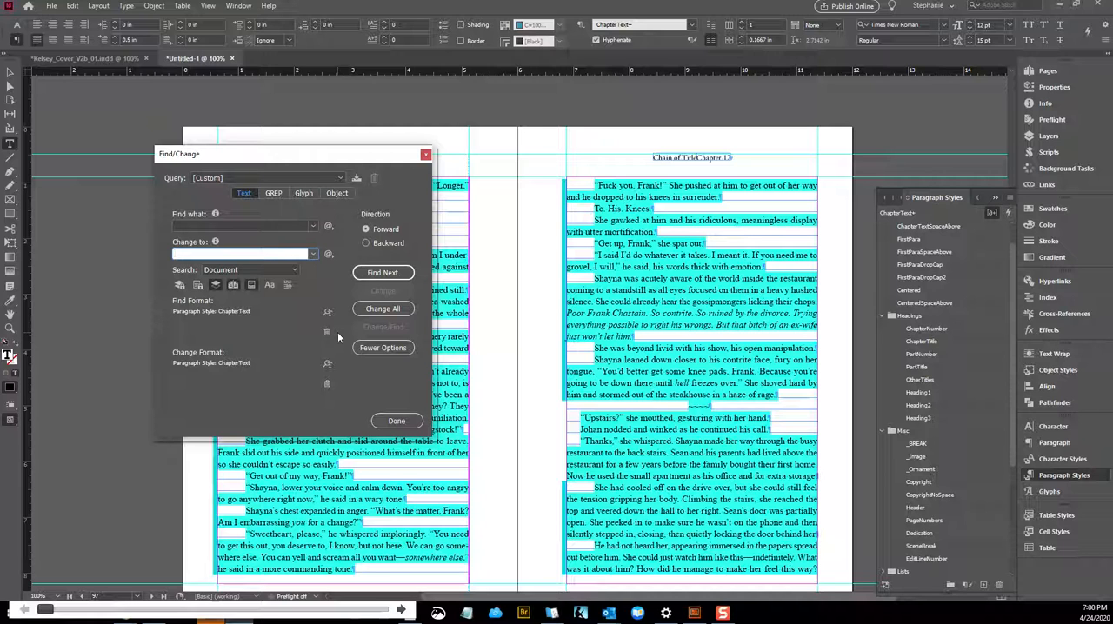
left_click(380, 318)
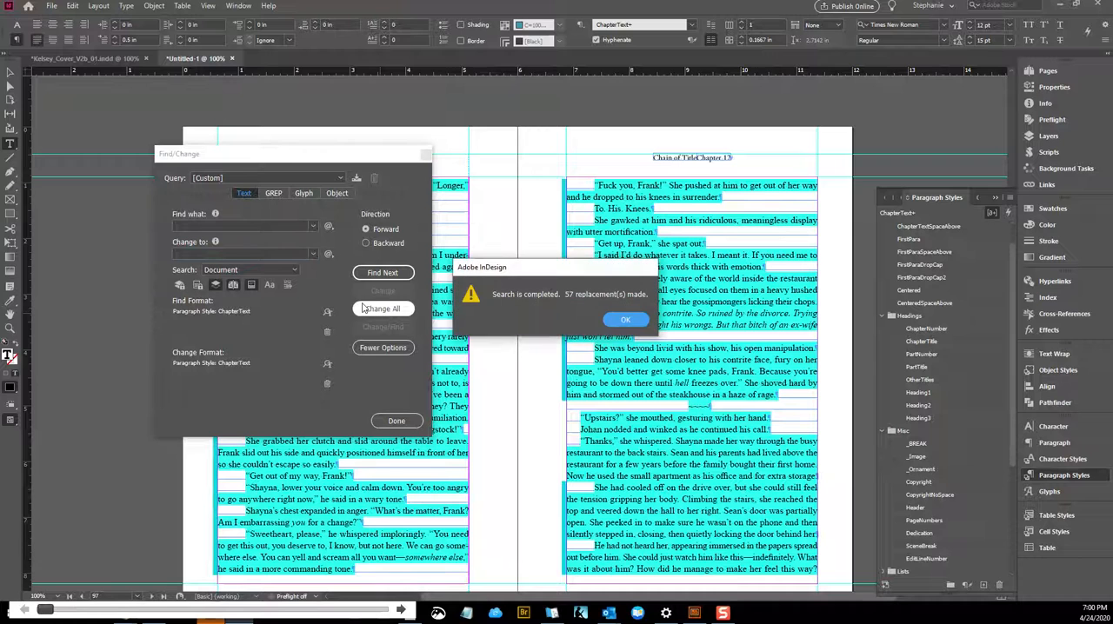
left_click(619, 321)
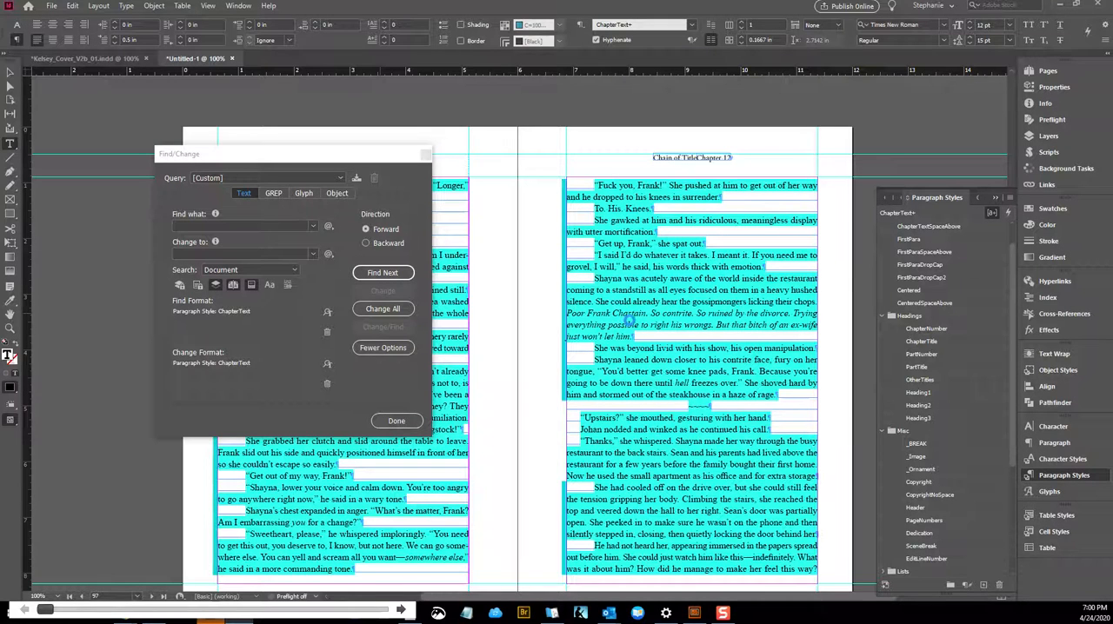
scroll(627, 320, "down", 5)
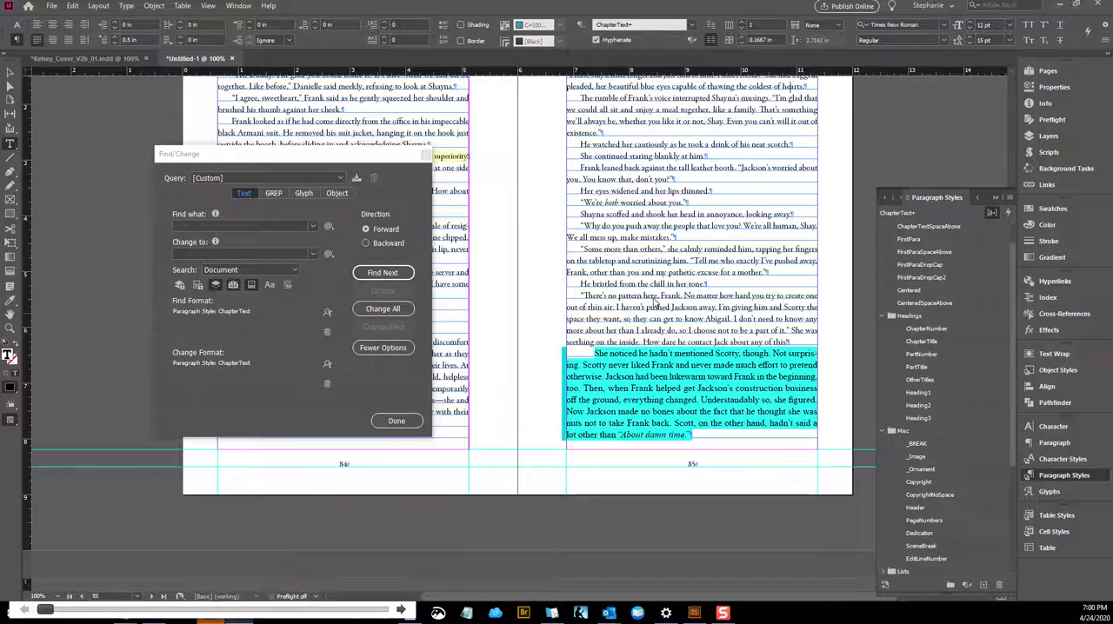
scroll(513, 242, "up", 3)
left_click(425, 154)
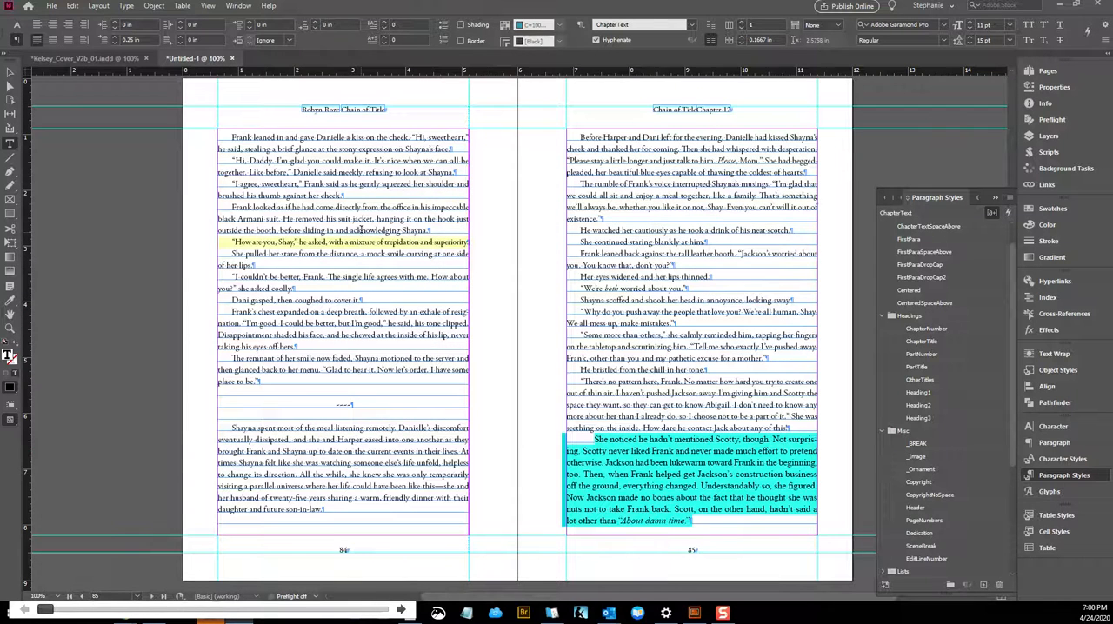
Check the paragraph style of the highlighted "She noticed" paragraph on page 85 and collapse the Headings, Misc and Title Page style groups
scroll(362, 230, "down", 3)
left_click(602, 325)
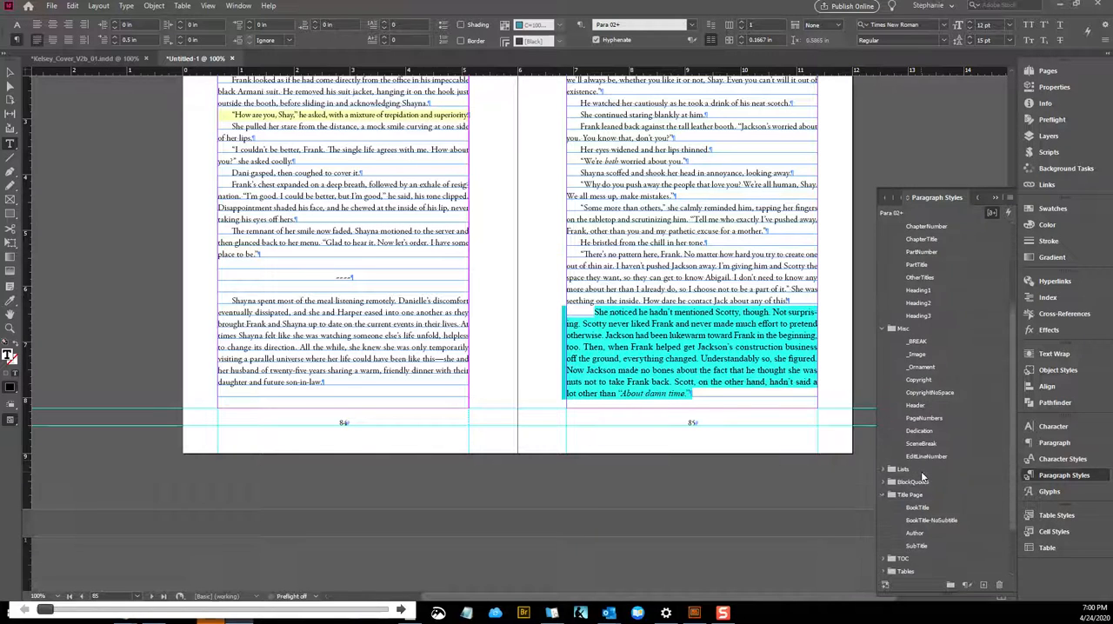
scroll(927, 492, "down", 4)
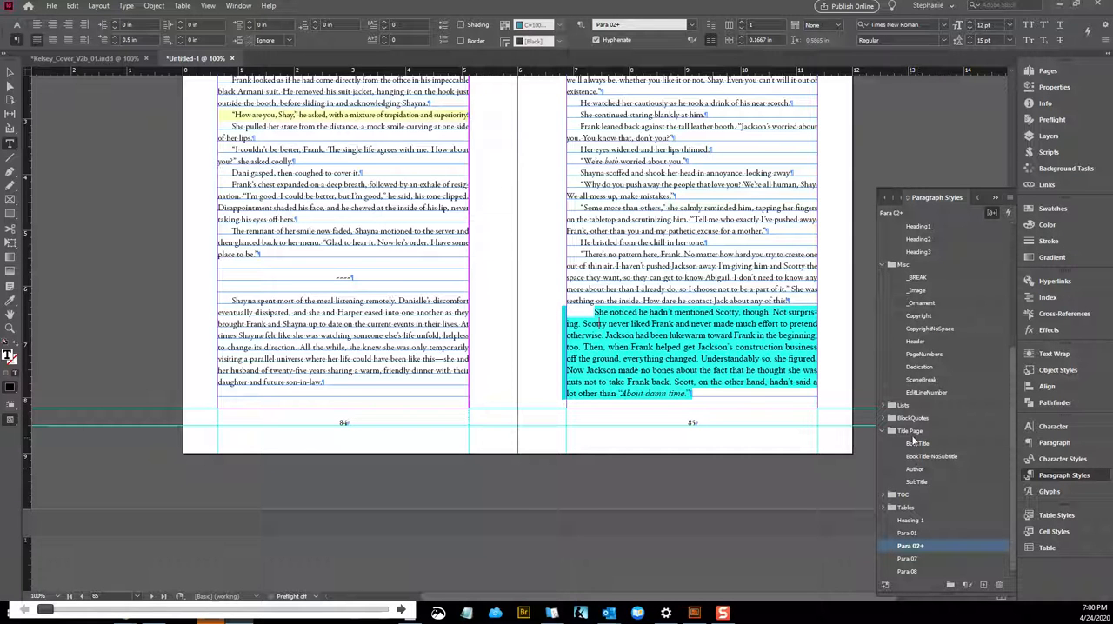
scroll(913, 435, "up", 2)
scroll(874, 276, "up", 3)
scroll(895, 253, "up", 3)
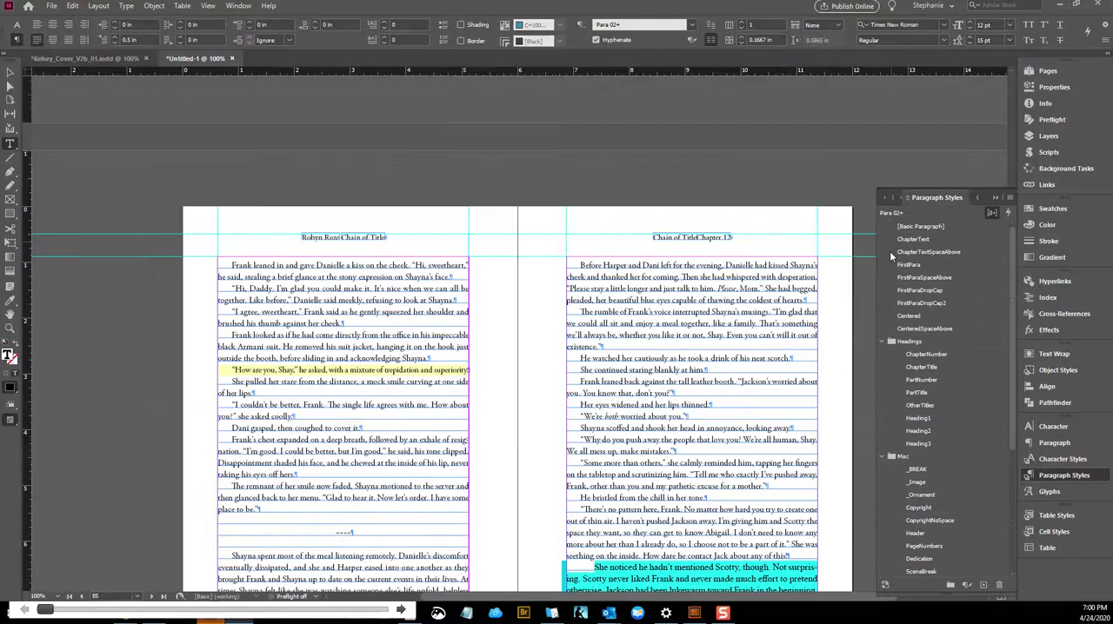
left_click(882, 341)
left_click(884, 354)
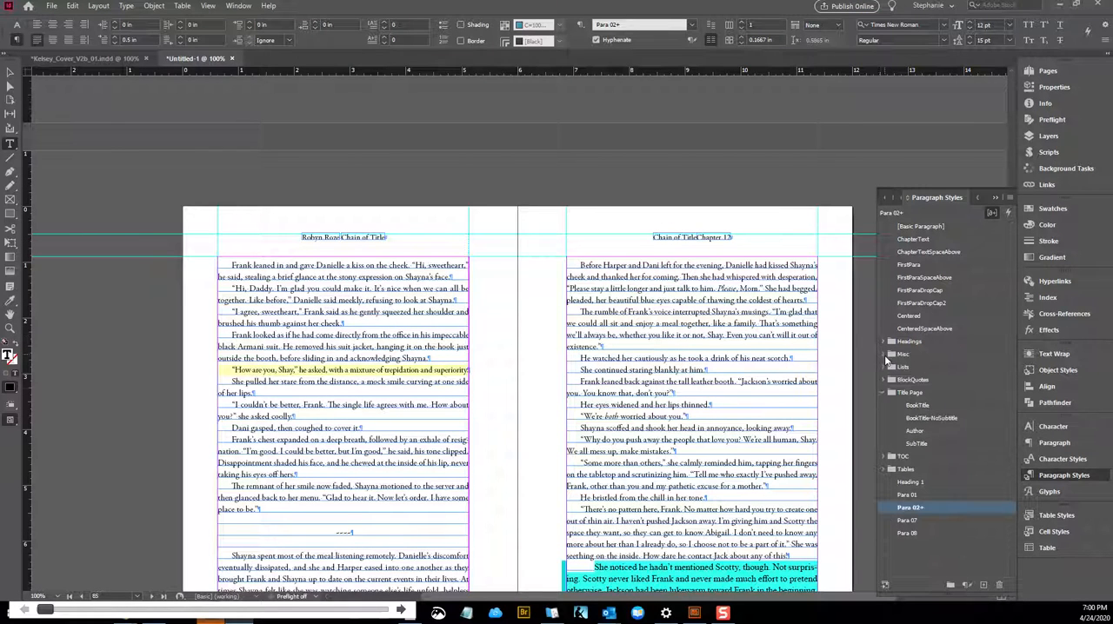
left_click(882, 393)
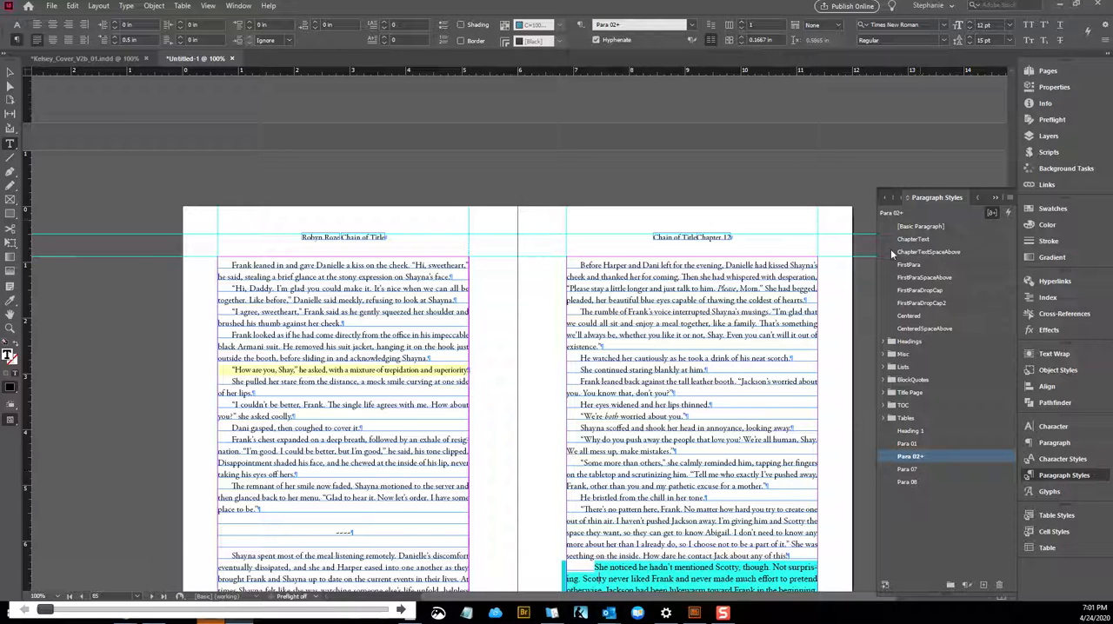
Review the available character styles and return to the paragraph styles list
left_click(1062, 459)
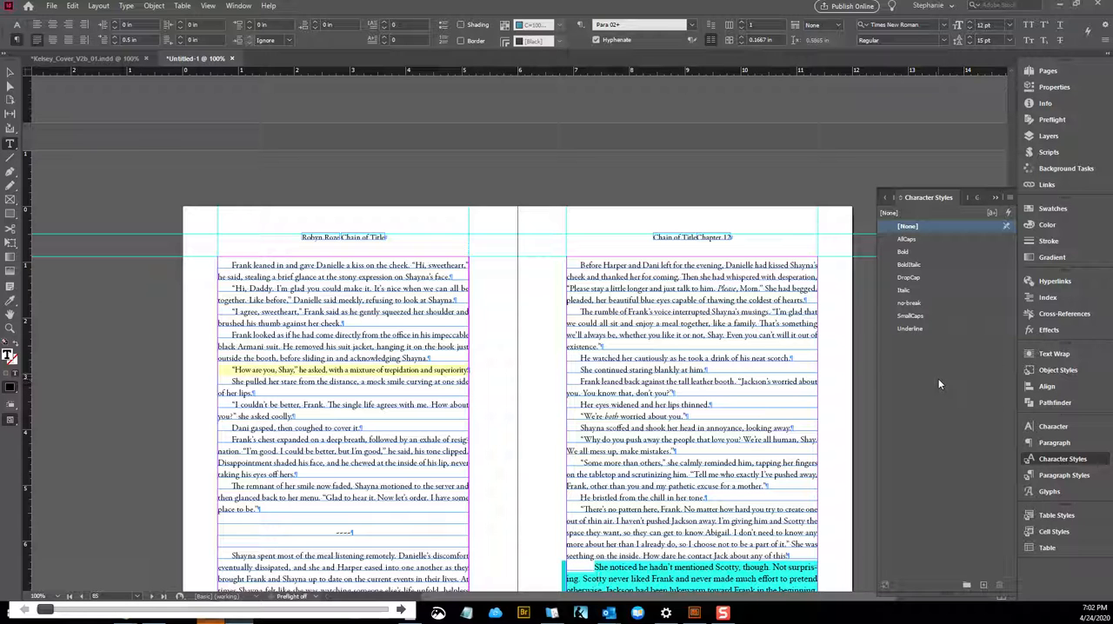
scroll(641, 364, "down", 5)
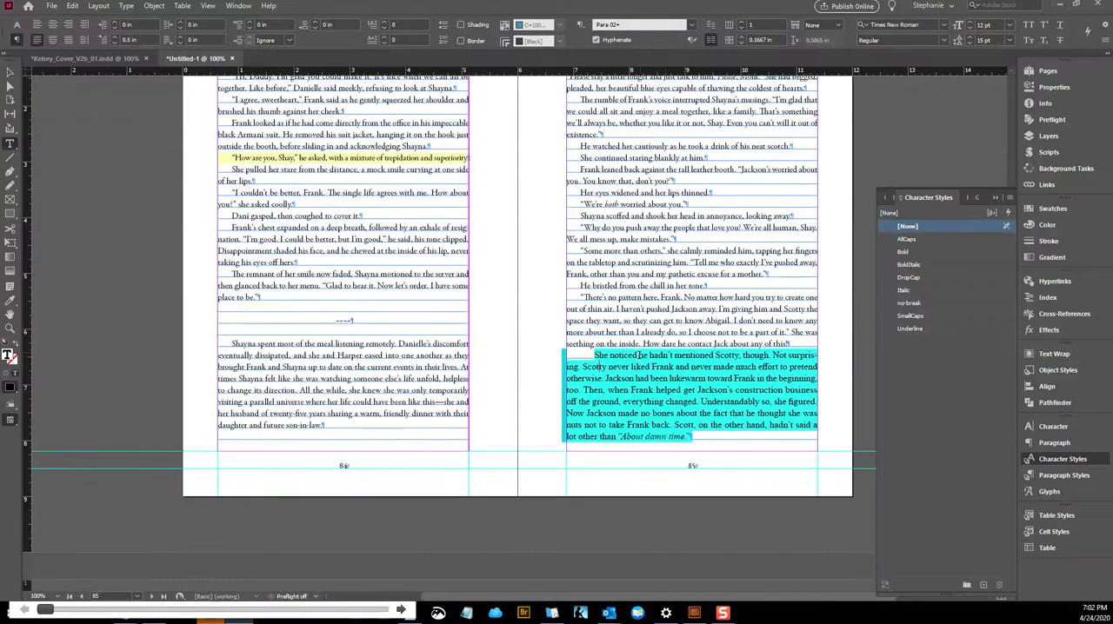
right_click(640, 361)
left_click(1063, 474)
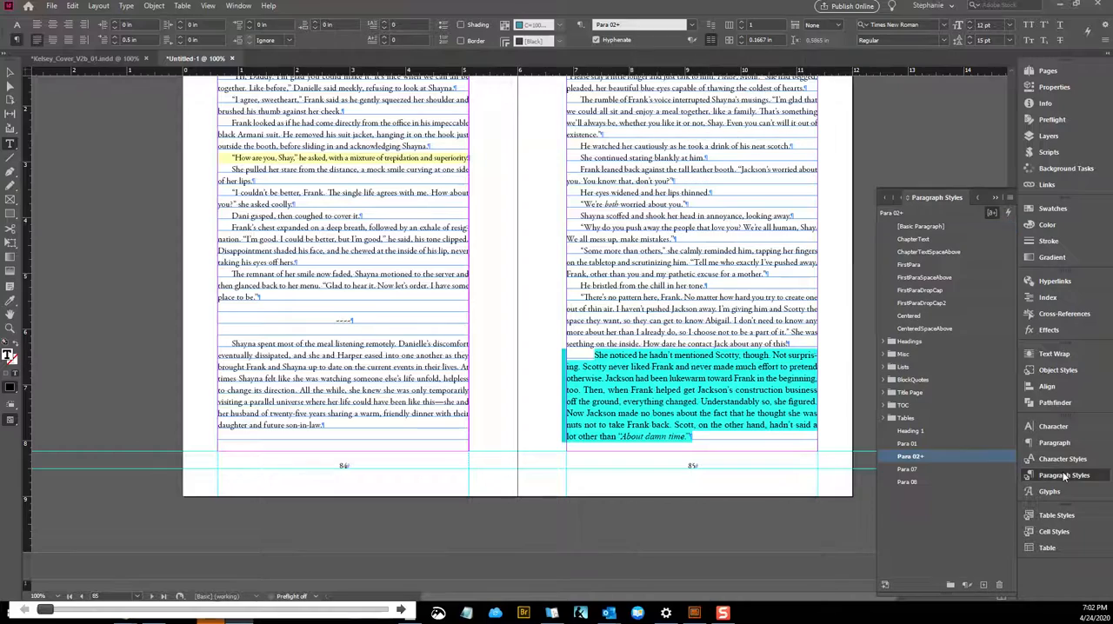
Check the paragraph style of the highlighted scene break near the end of page 88
left_click(759, 345)
scroll(723, 377, "down", 20)
scroll(722, 379, "up", 6)
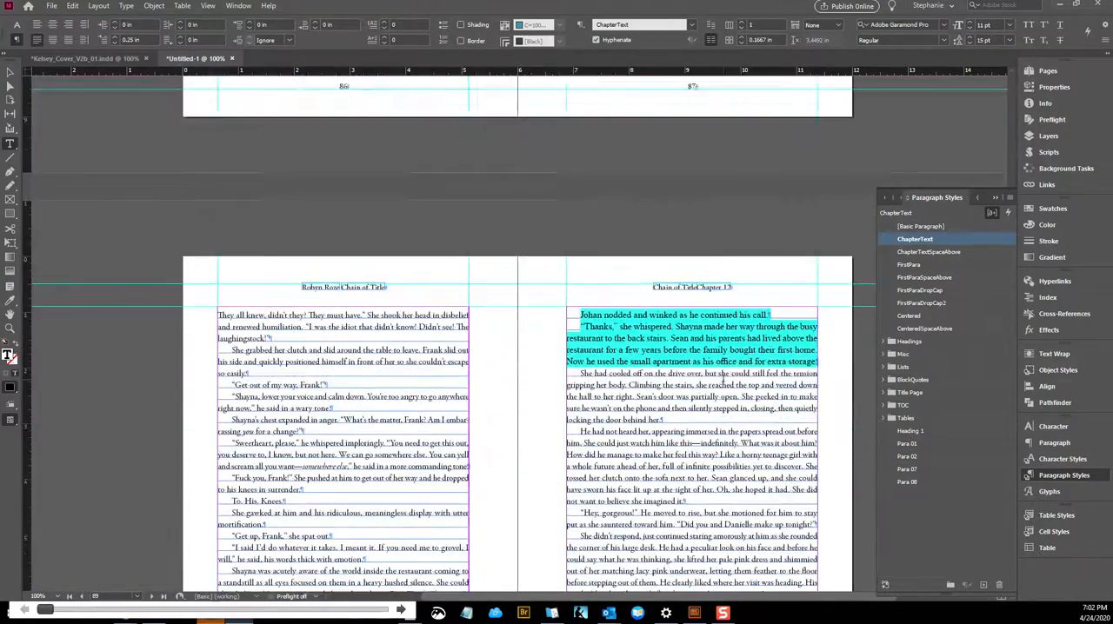
scroll(722, 379, "down", 5)
left_click(361, 475)
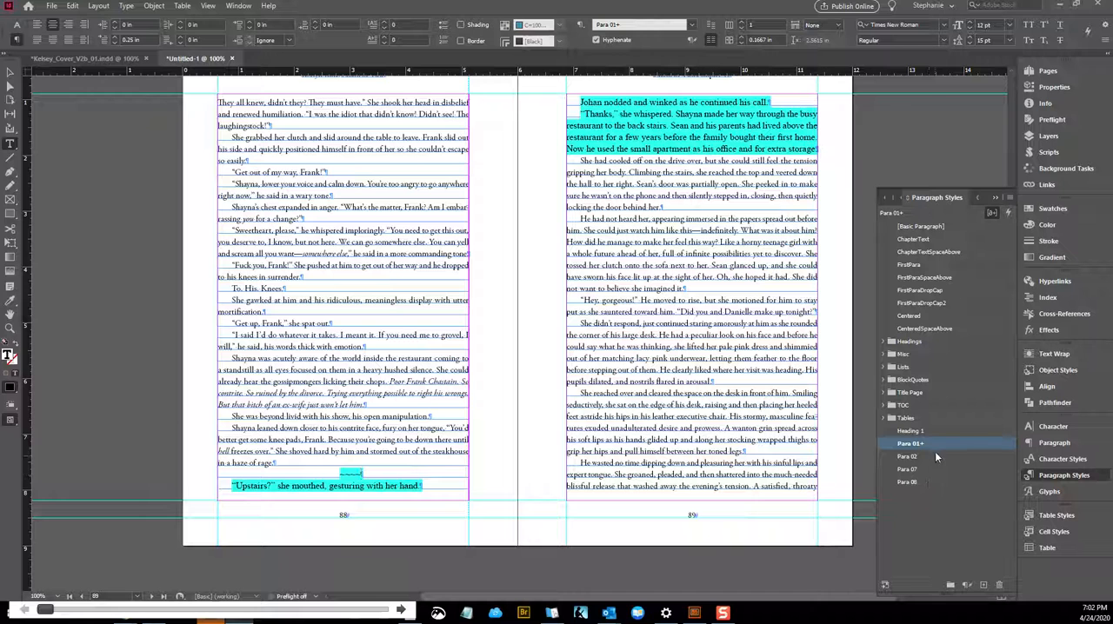
Delete the Heading 1 paragraph style and select the highlighted scene break on page 88
right_click(926, 430)
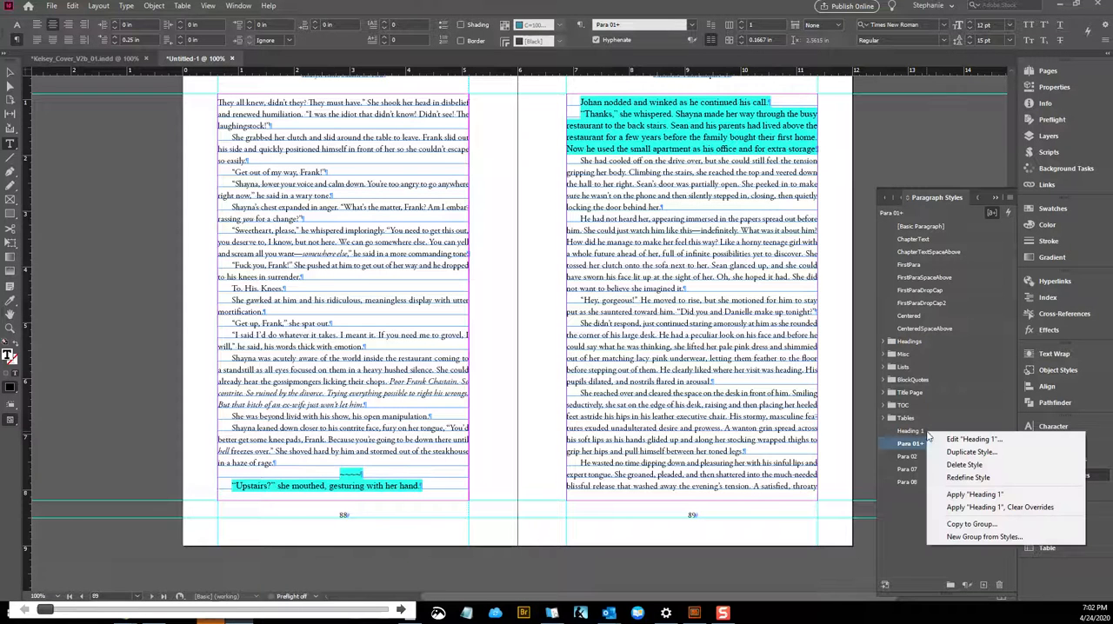
left_click(950, 467)
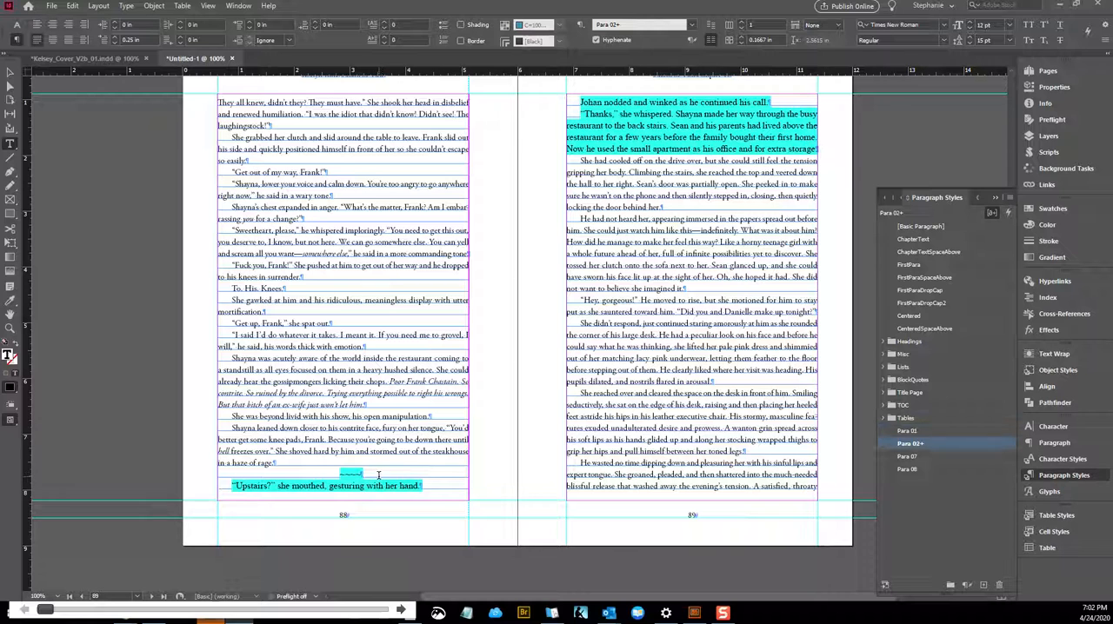
triple_click(365, 473)
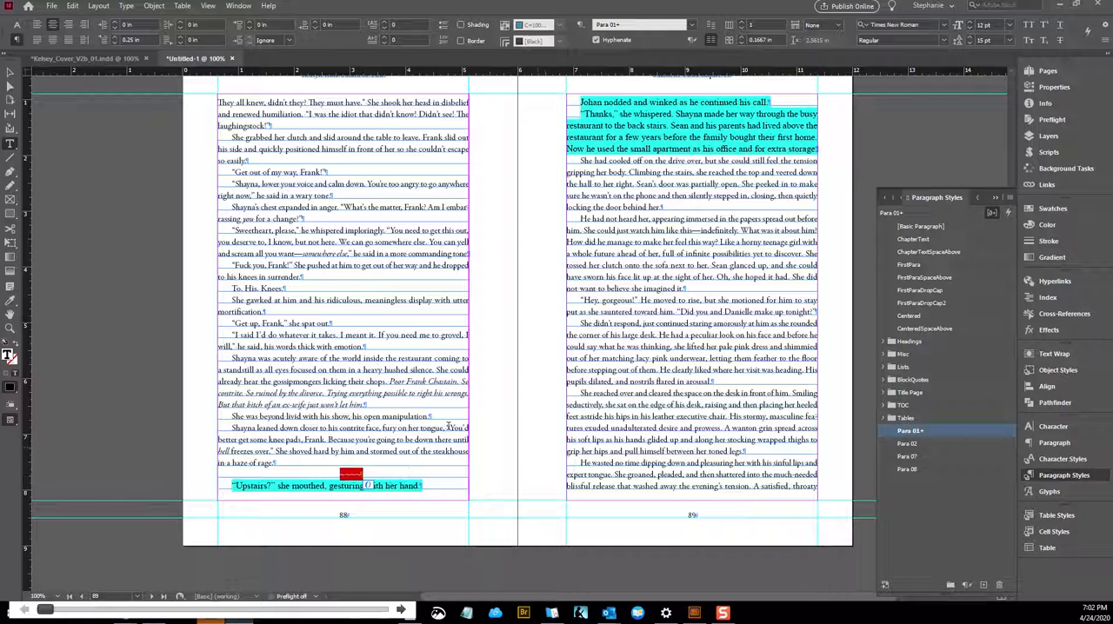
In Find/Change, clear the change format and set the find format to the Para 01 paragraph style
left_click(414, 415)
key("ctrl+f")
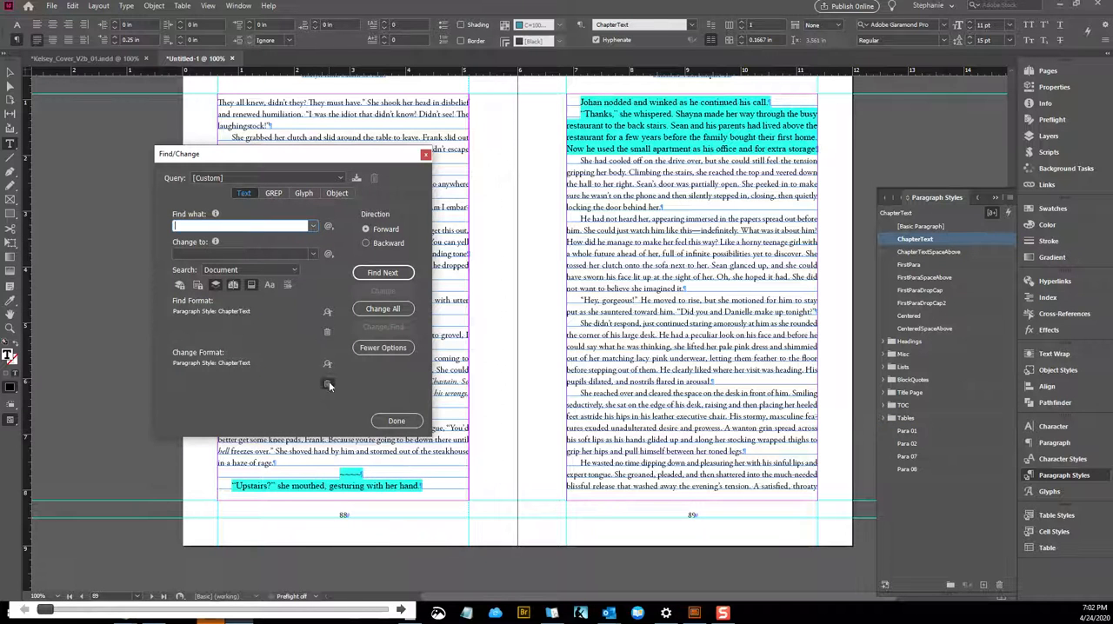
left_click(326, 312)
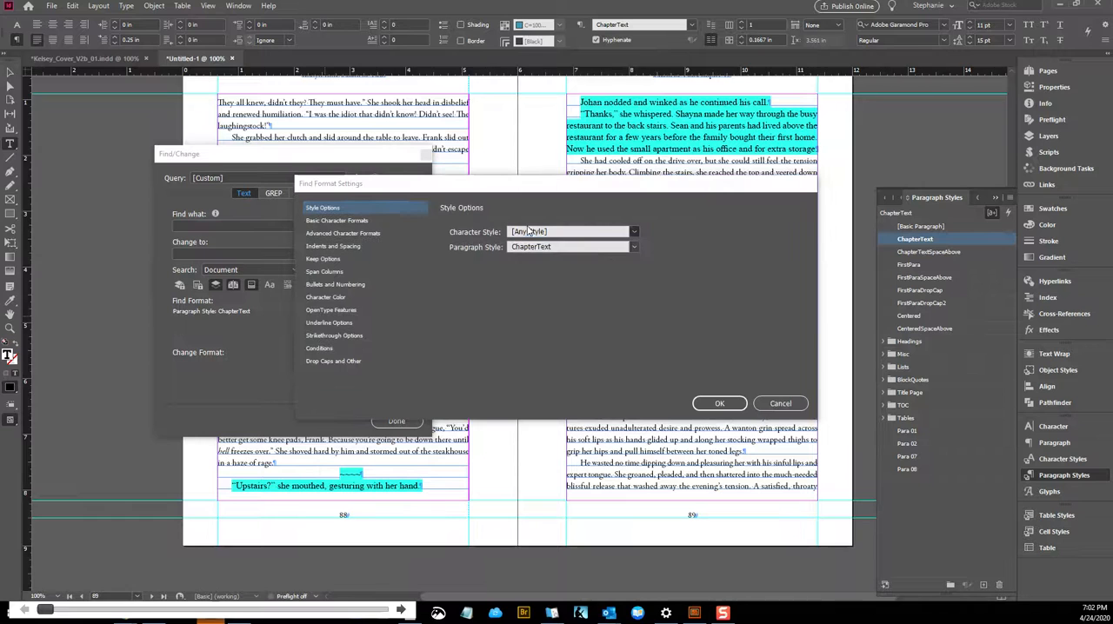
left_click(538, 248)
scroll(538, 352, "down", 5)
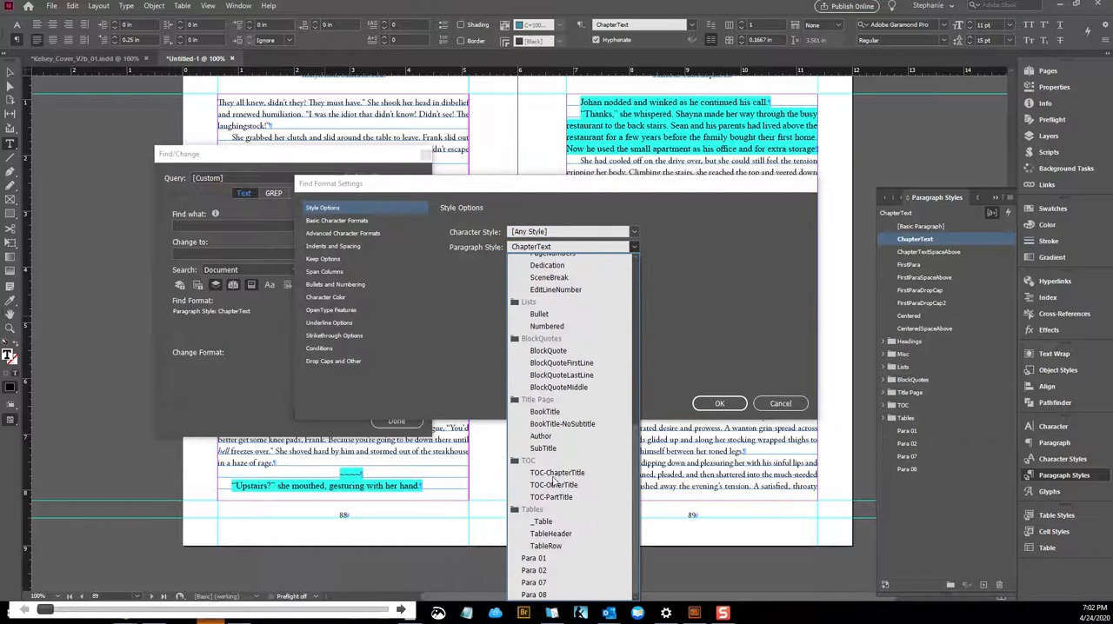
left_click(544, 564)
left_click(719, 404)
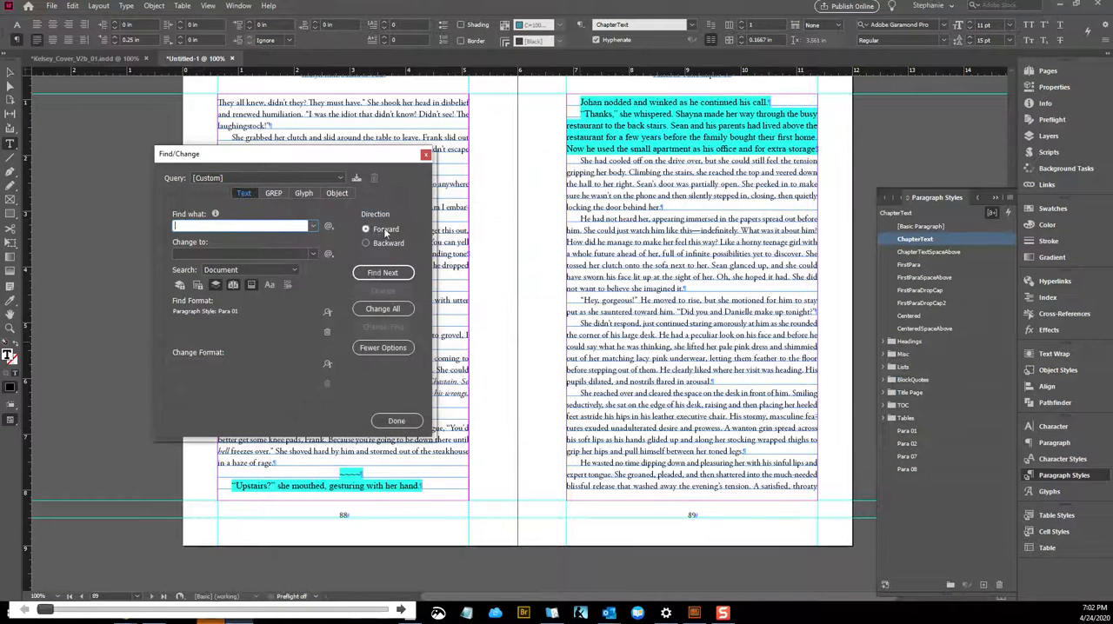
Go through the Para 01 matches across the document to examine which text uses the style
left_click(380, 274)
left_click(380, 274)
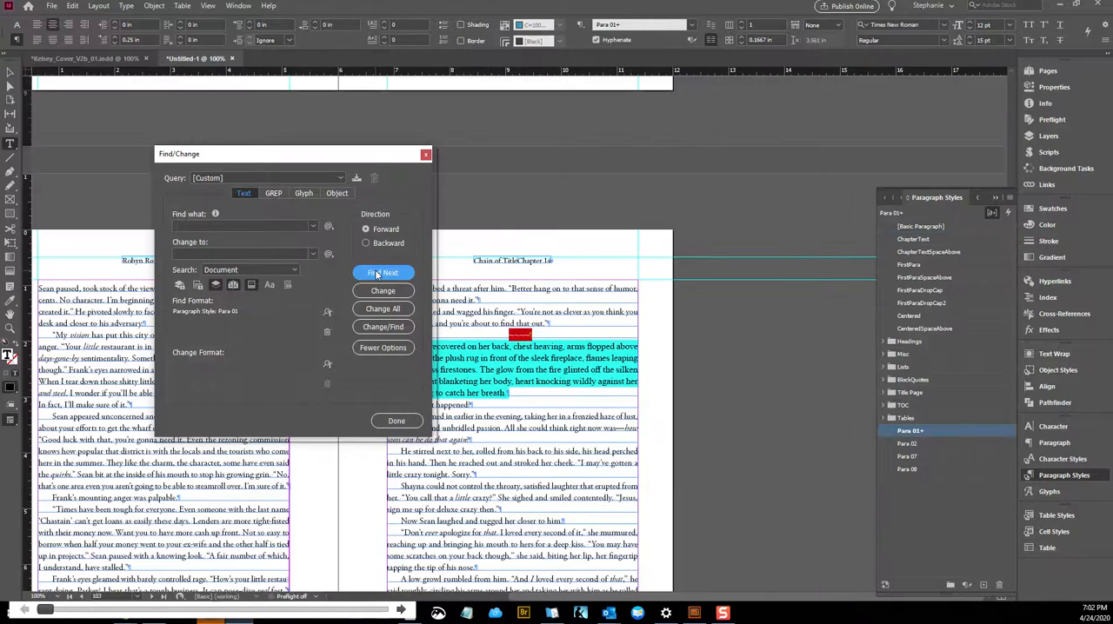
left_click(380, 274)
left_click(380, 274)
left_click(380, 274)
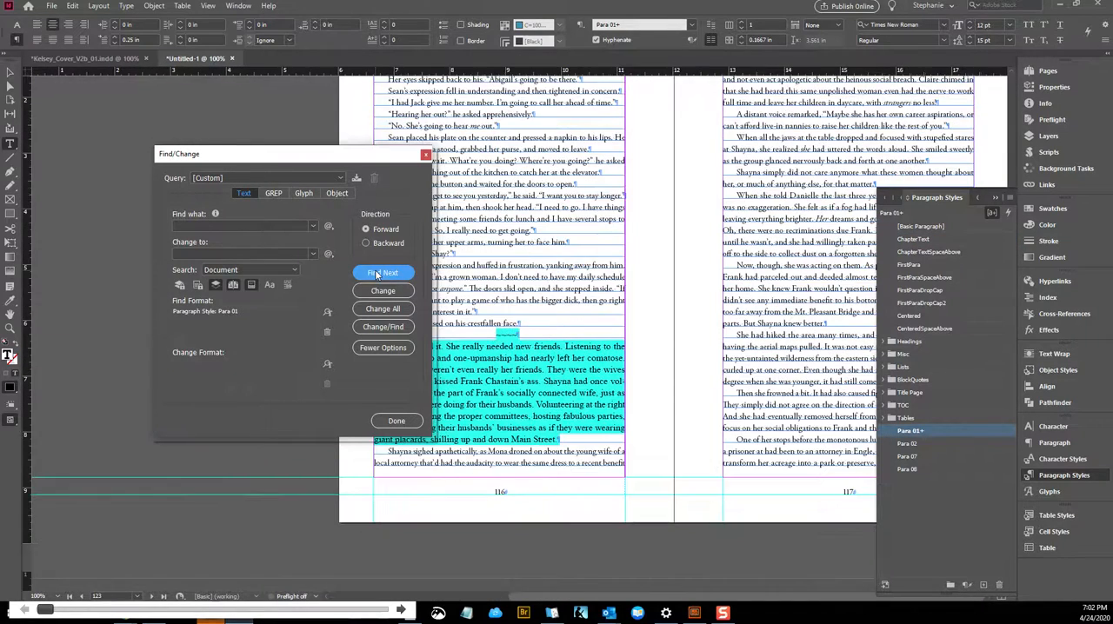
left_click(380, 274)
left_click(380, 274)
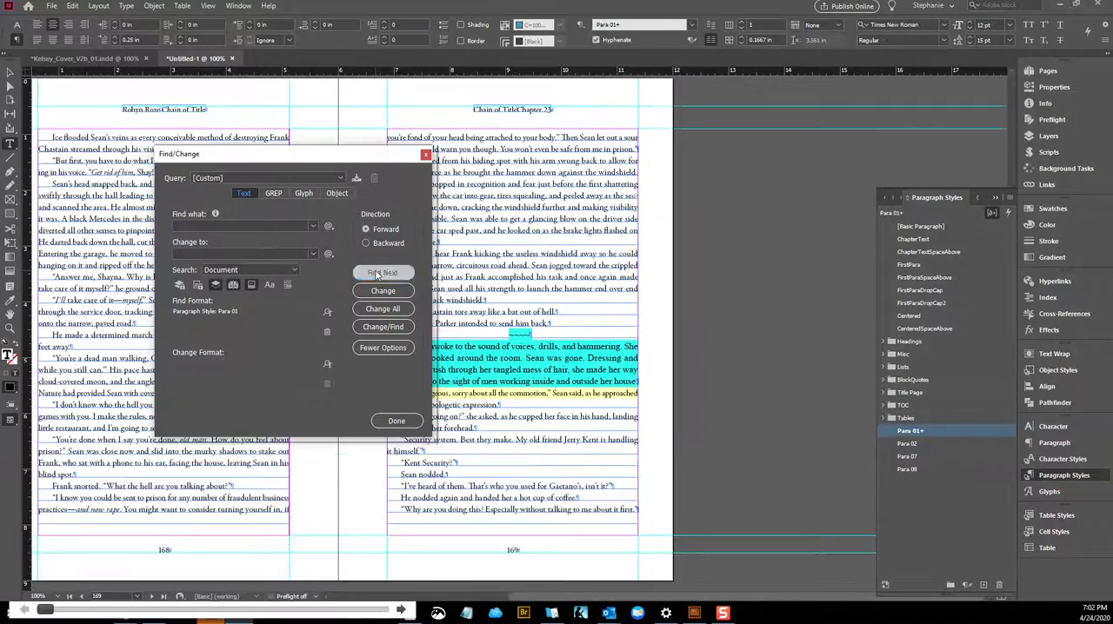
left_click(380, 274)
left_click(380, 274)
left_click(380, 274)
left_click(376, 275)
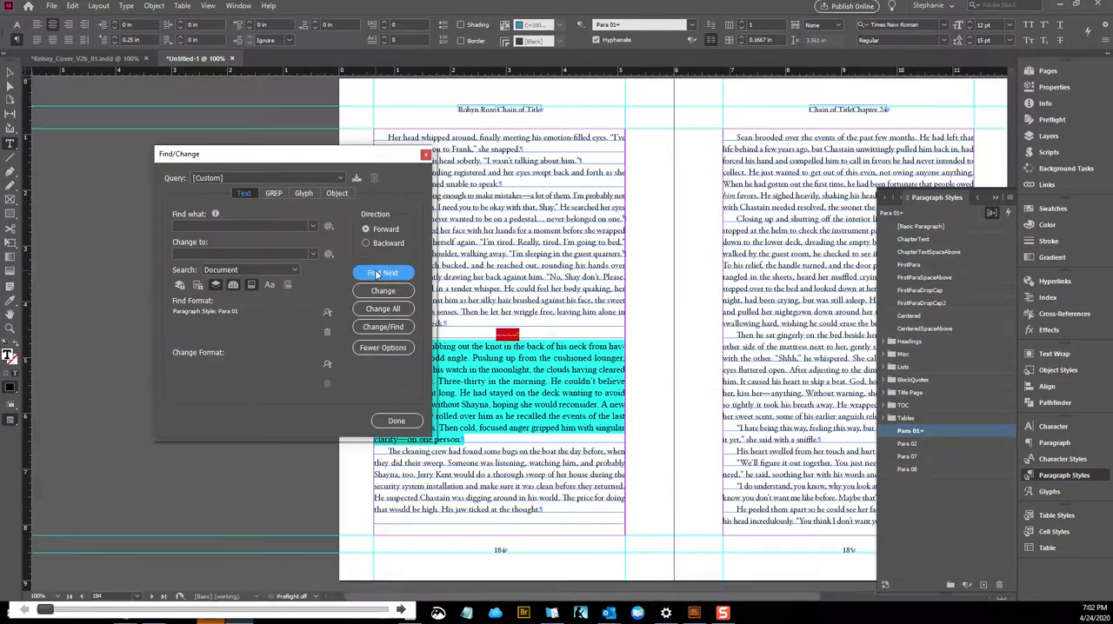
left_click(377, 274)
left_click(377, 275)
left_click(377, 275)
left_click(376, 275)
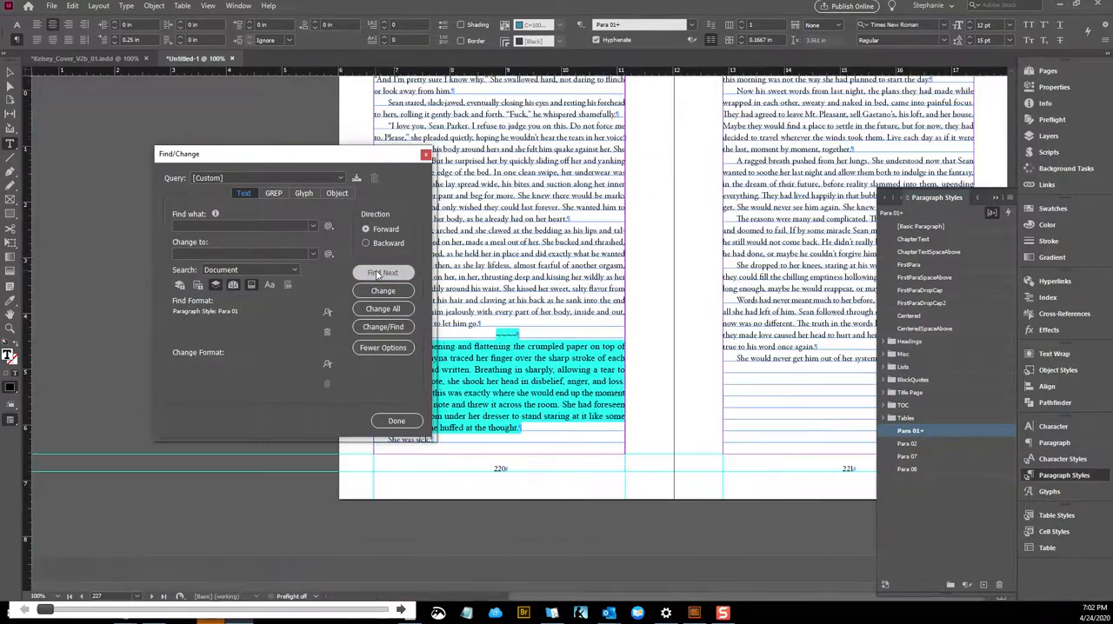
left_click(377, 275)
left_click(377, 275)
key("Return")
Delete the Para 01 paragraph style and replace it with SceneBreak
right_click(939, 430)
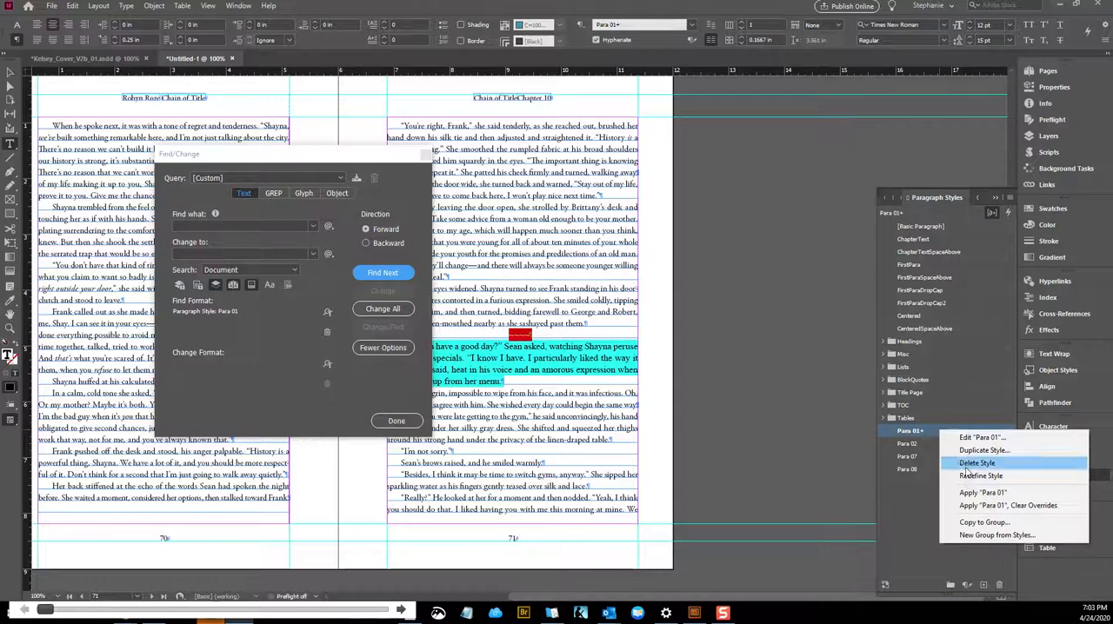
left_click(965, 464)
left_click(607, 302)
scroll(606, 255, "down", 3)
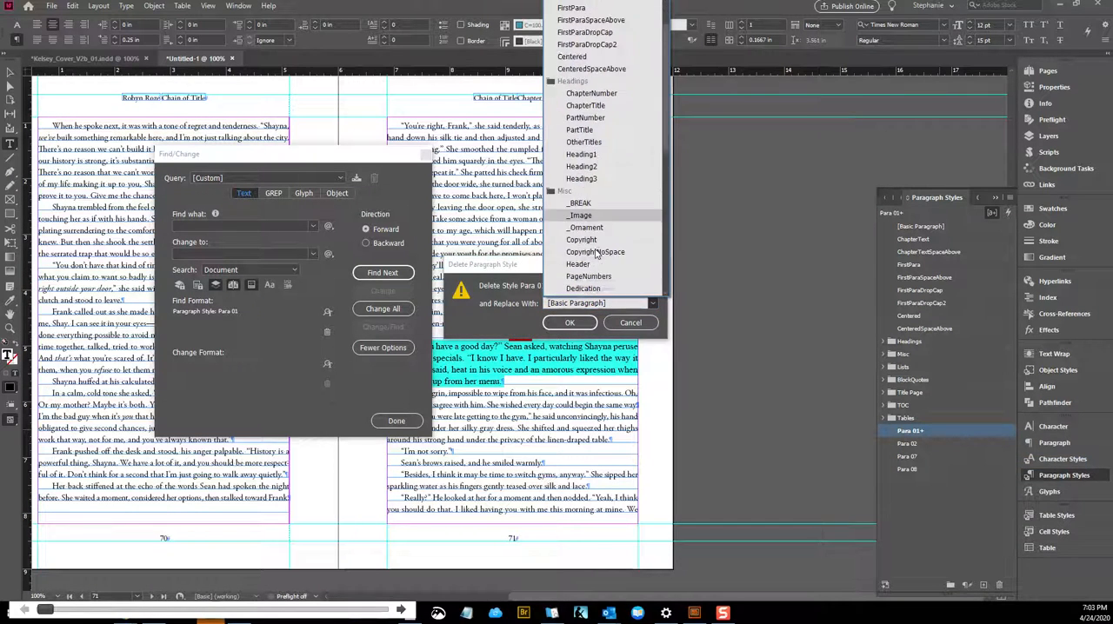
left_click(595, 277)
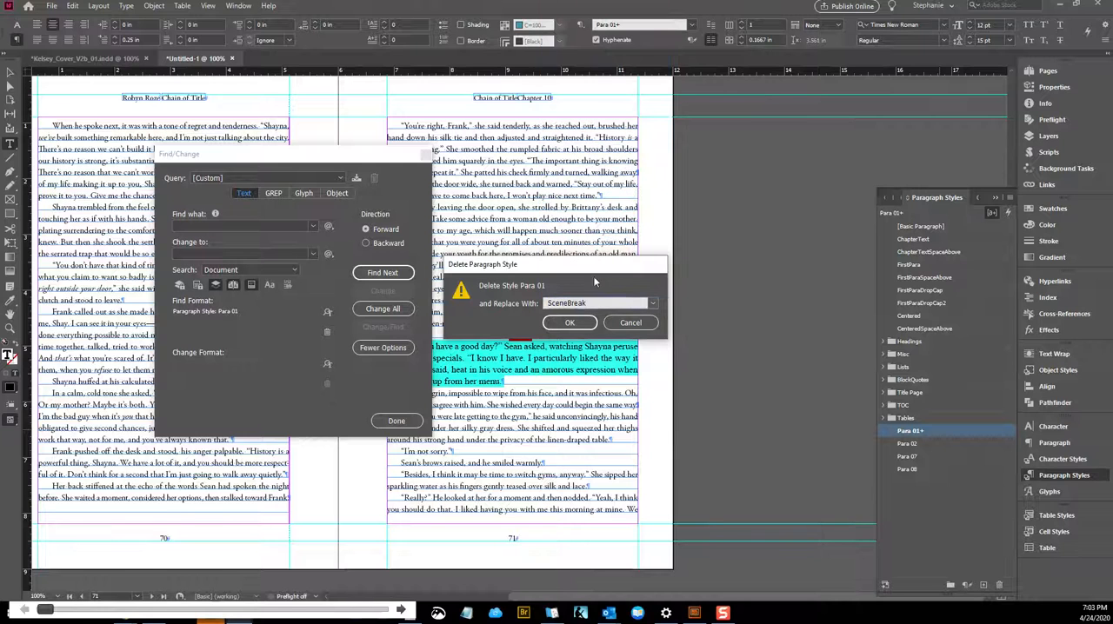
left_click(576, 326)
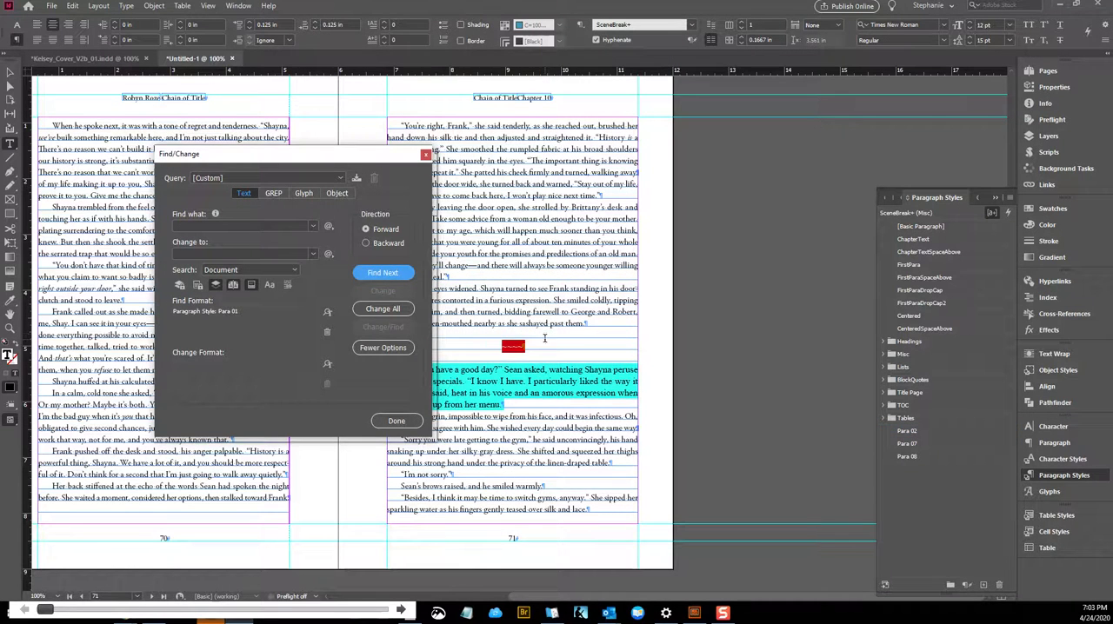
Clear the Para 01 find format from the Find/Change query and place the cursor in the page 71 scene break
left_click(547, 335)
scroll(554, 251, "up", 2)
right_click(534, 429)
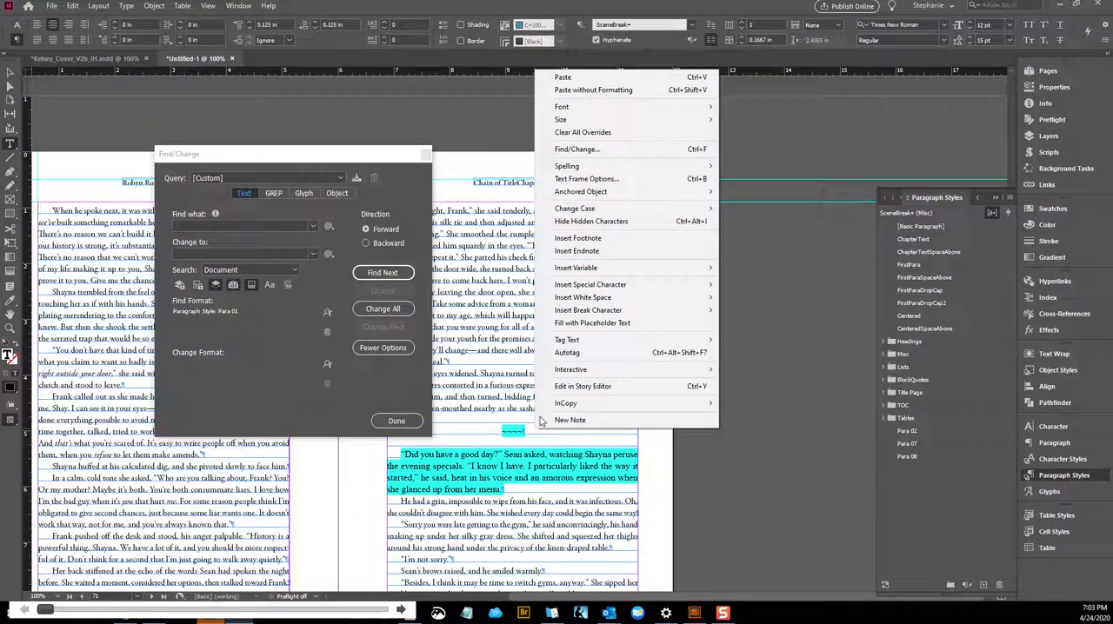
left_click(328, 333)
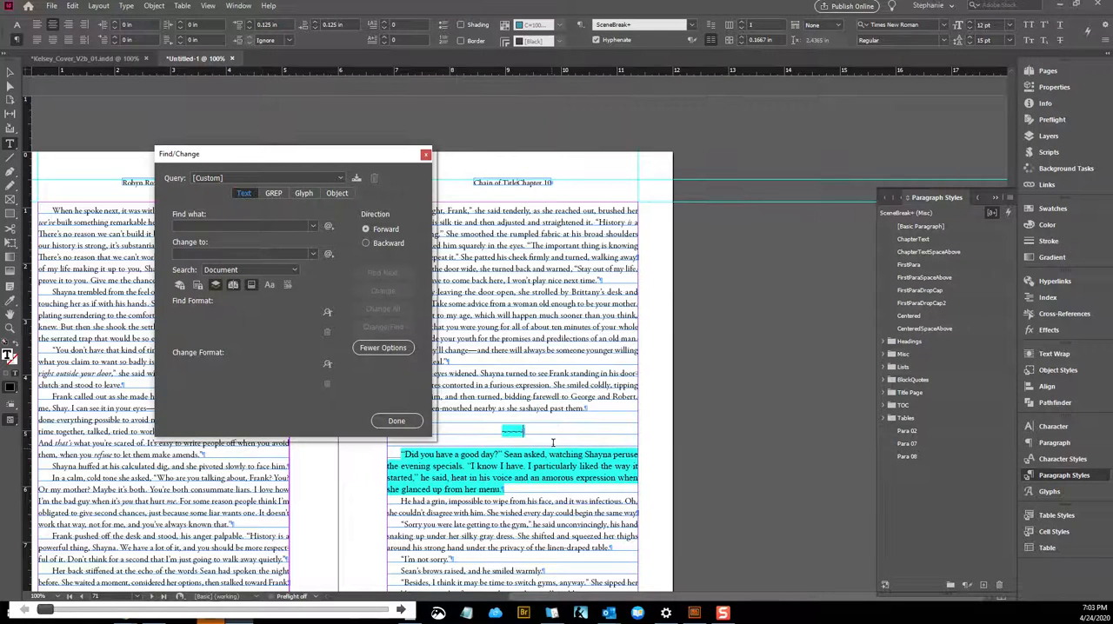
left_click(554, 441)
Set the find format to the SceneBreak paragraph style
left_click(327, 315)
left_click(546, 232)
left_click(546, 245)
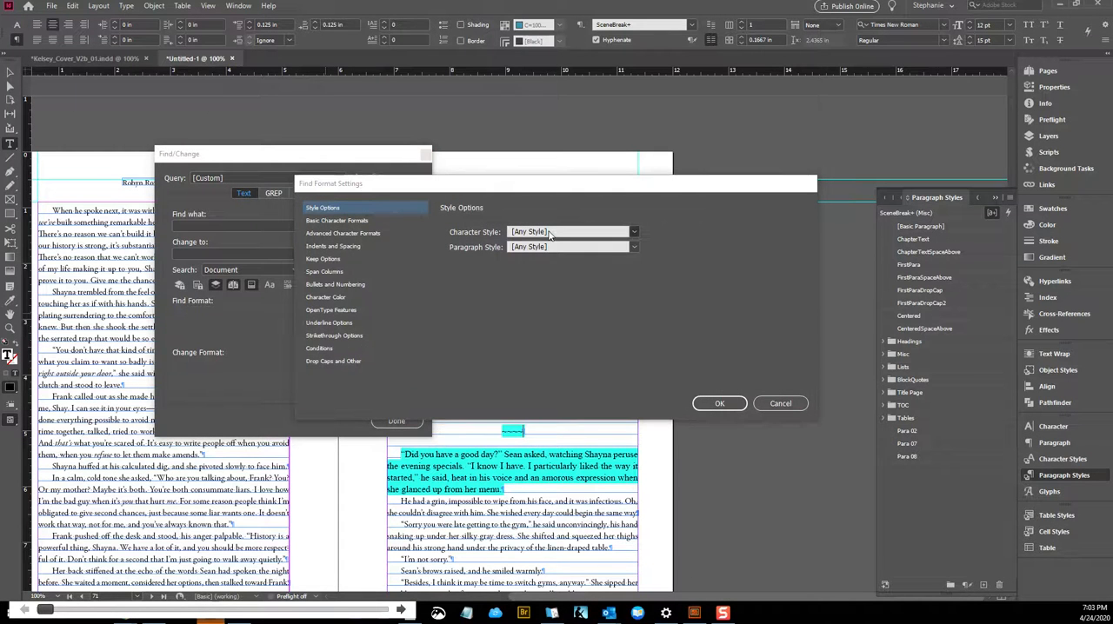
left_click(549, 248)
scroll(573, 459, "down", 5)
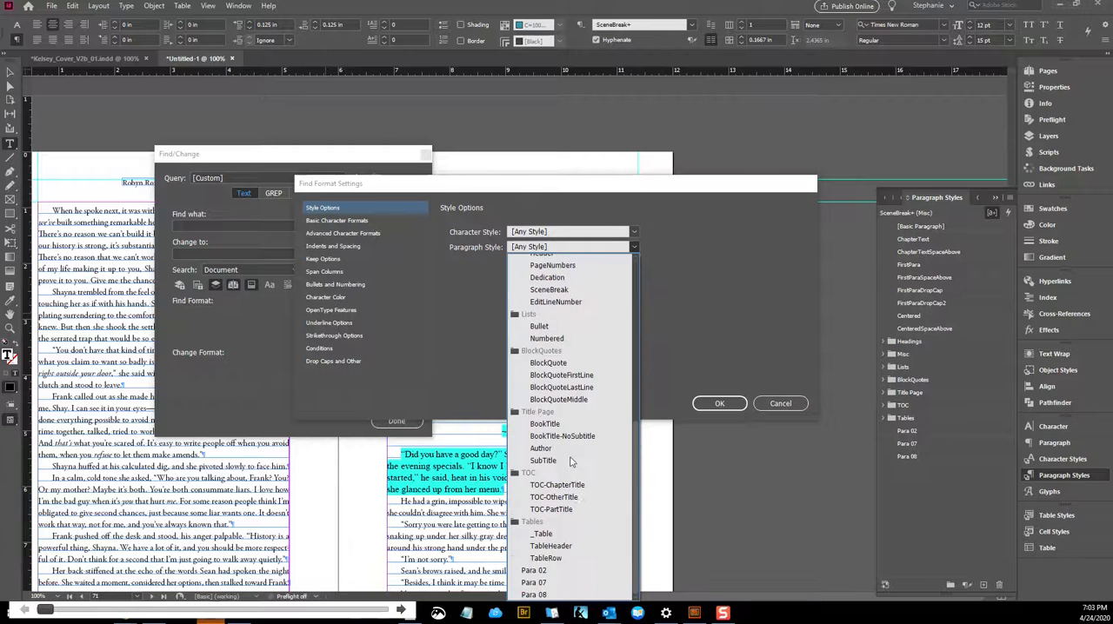
scroll(574, 506, "up", 5)
scroll(574, 505, "down", 2)
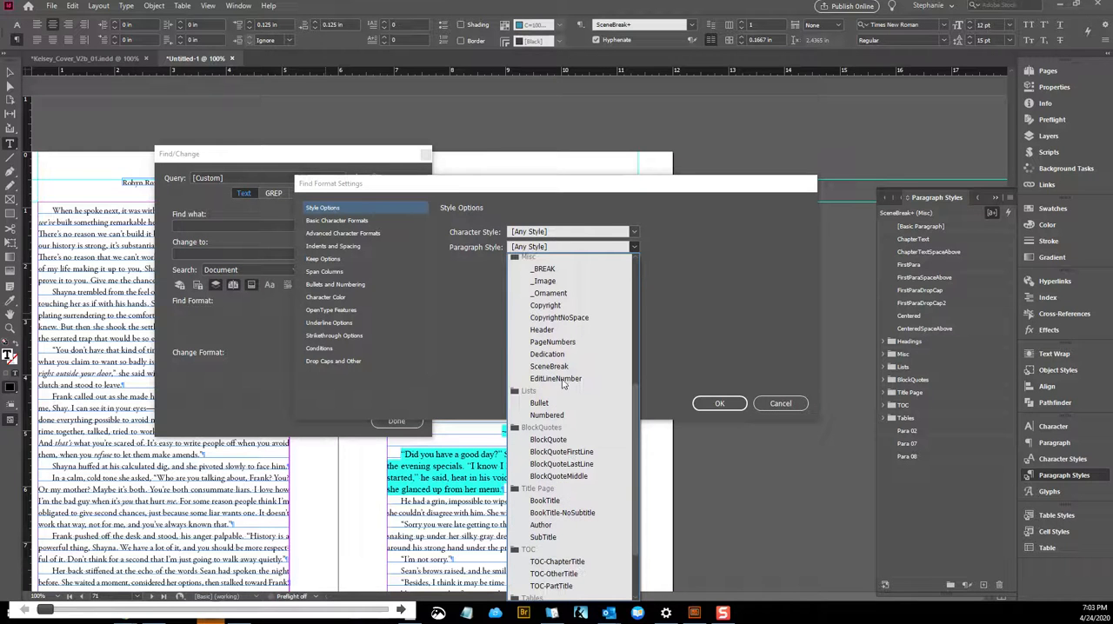
left_click(549, 366)
left_click(719, 403)
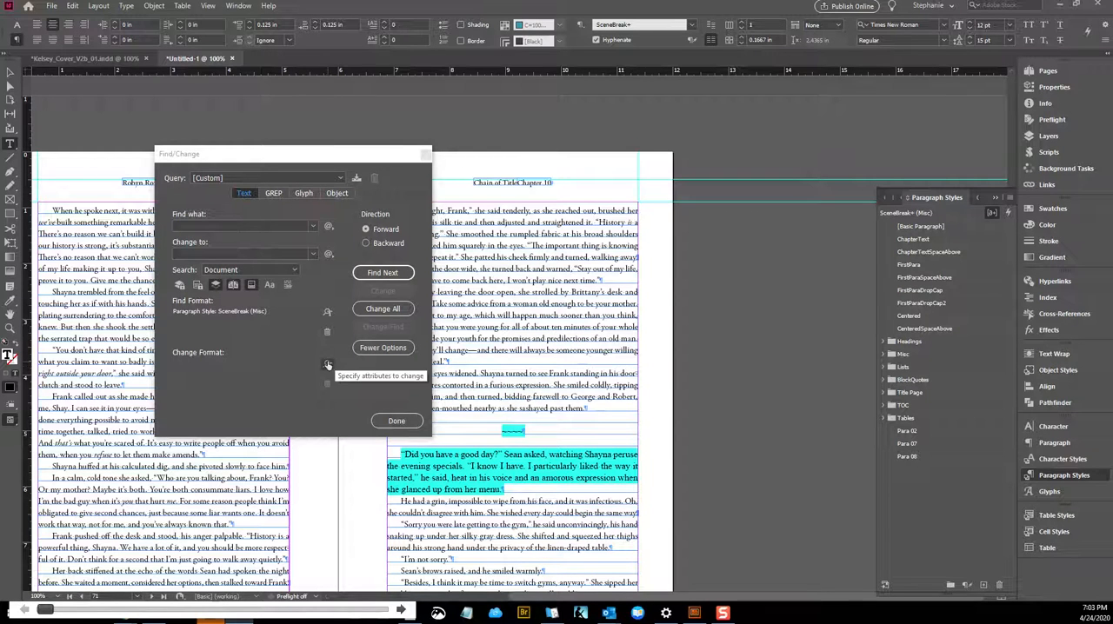
left_click(327, 313)
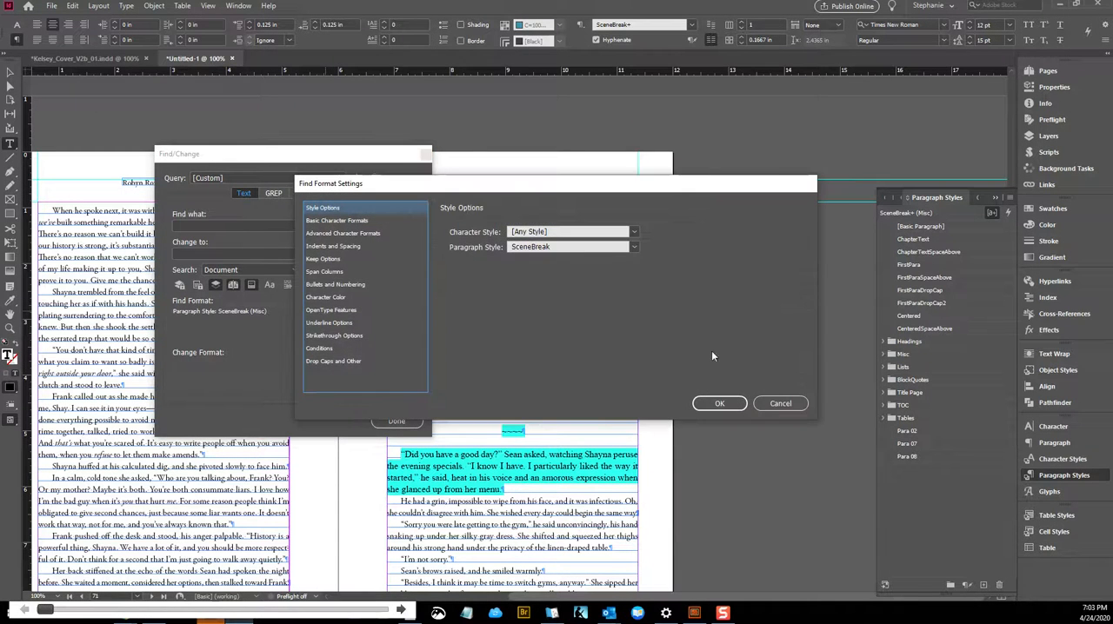
left_click(774, 406)
Set the change format to character style [None] and paragraph style SceneBreak, and replace all matches in the document
left_click(324, 361)
left_click(565, 233)
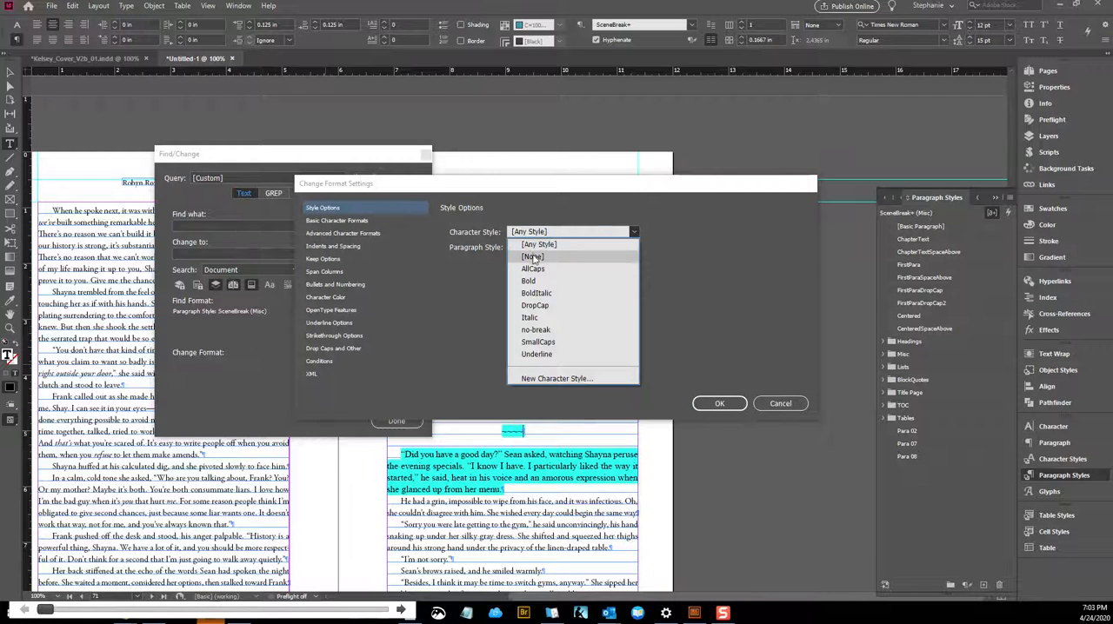
left_click(533, 257)
left_click(539, 248)
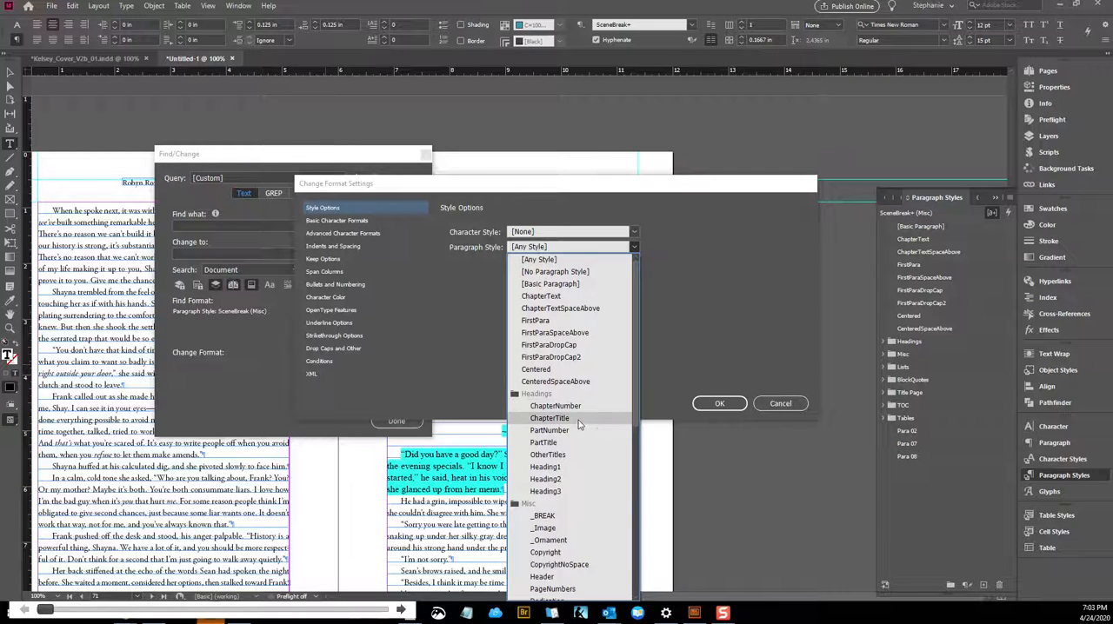
scroll(569, 508, "down", 1)
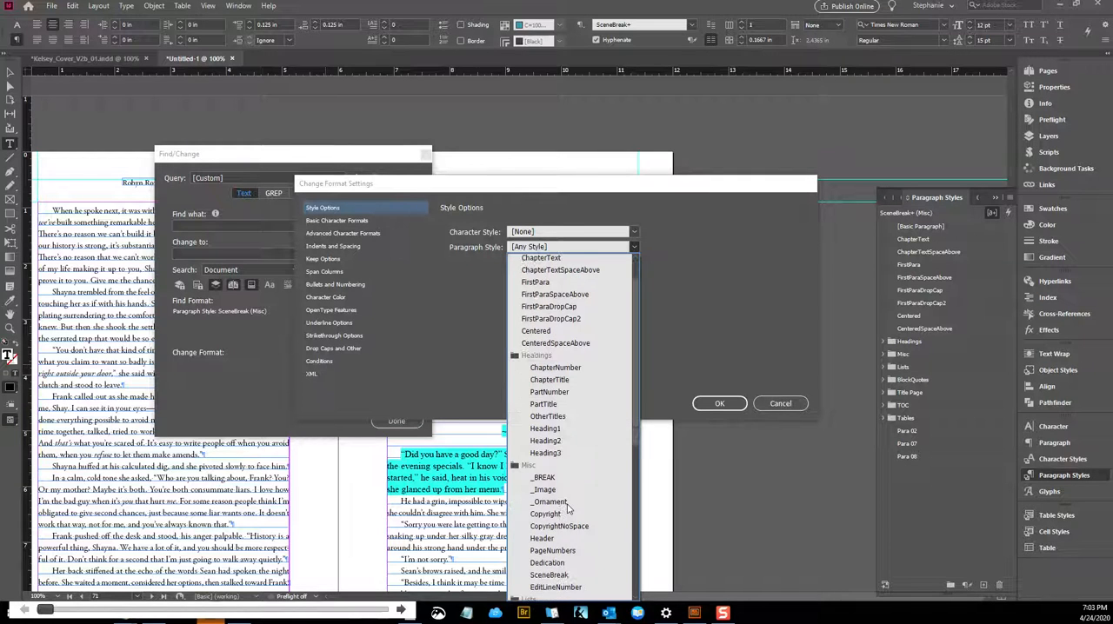
left_click(564, 575)
left_click(718, 405)
left_click(383, 308)
key("Return")
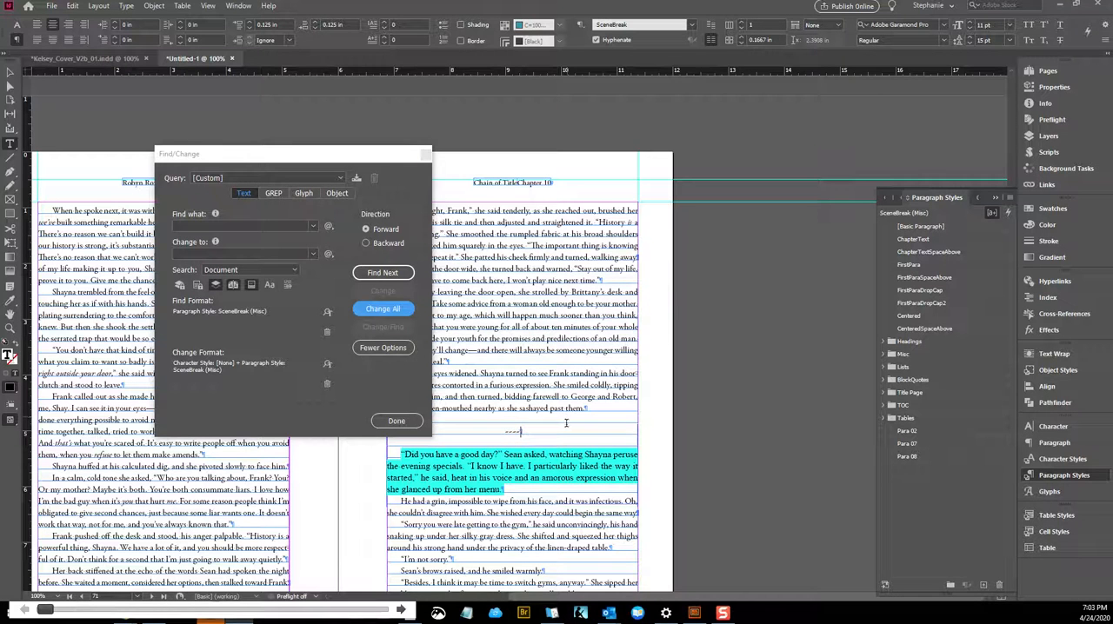
Check the styles of the page 71 scene break and the highlighted paragraph following it, and close Find/Change
left_click(502, 442)
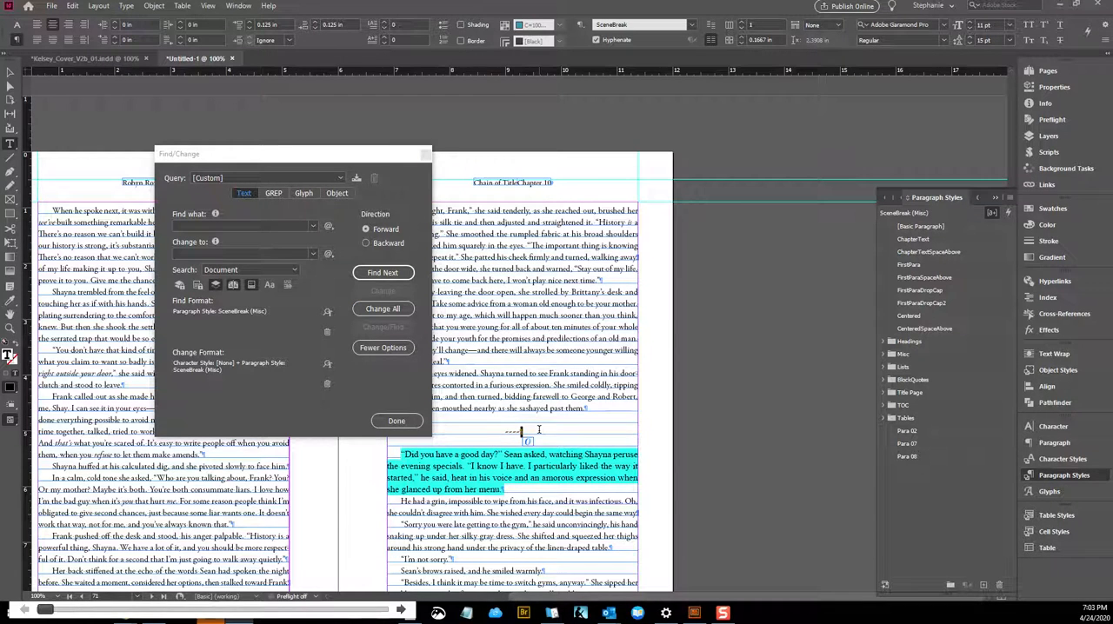
left_click(500, 449)
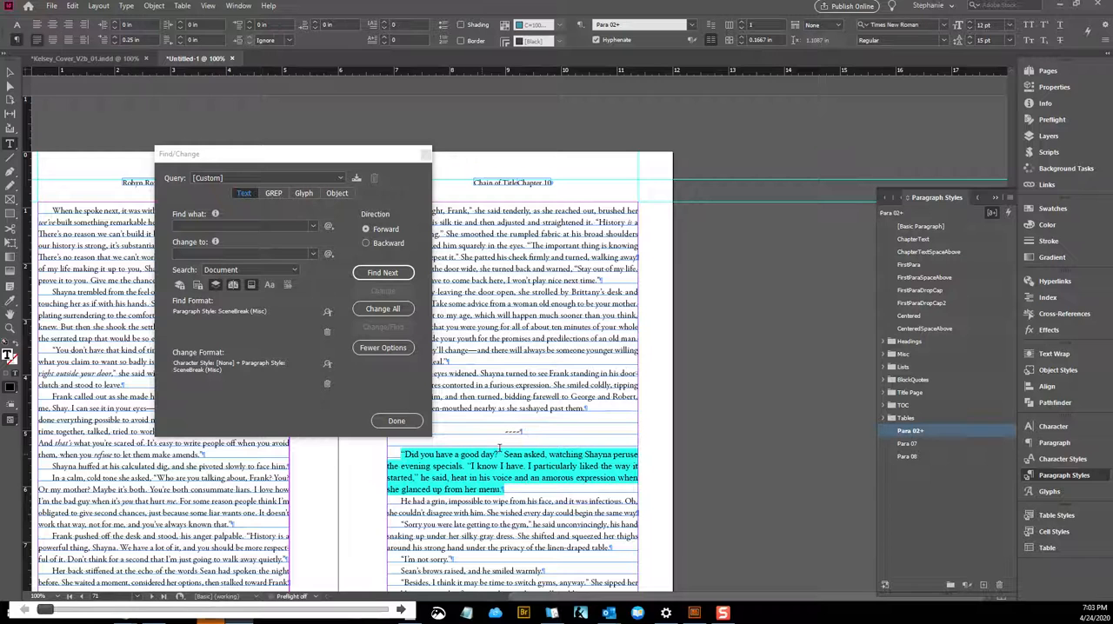
left_click(426, 156)
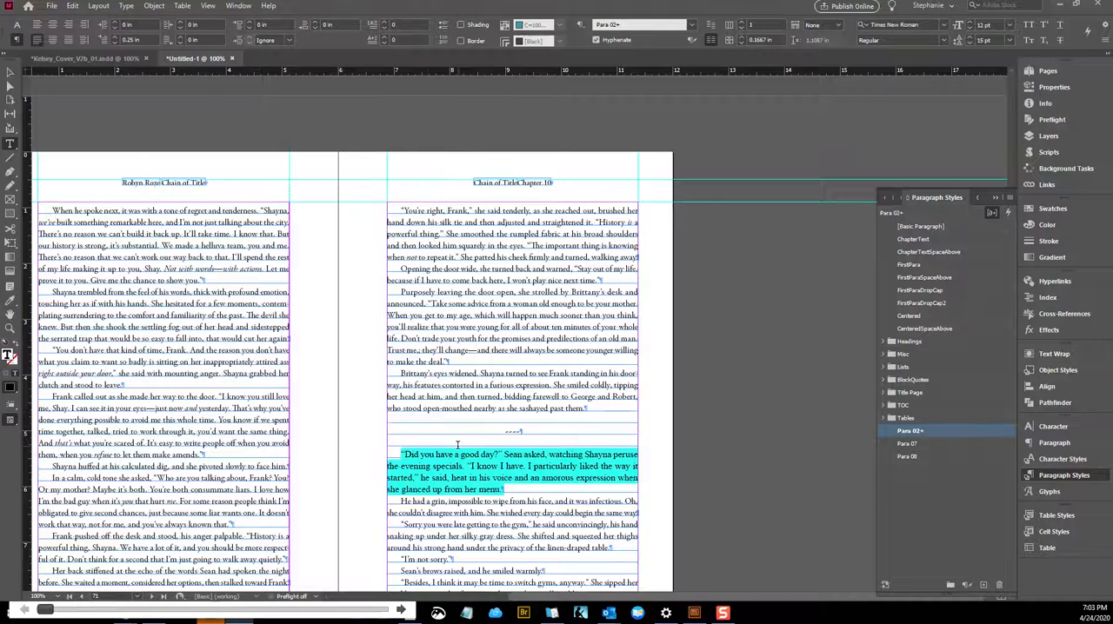
Start a fresh Find/Change query from the page 71 text with the previous find and change formats cleared
left_click(567, 359)
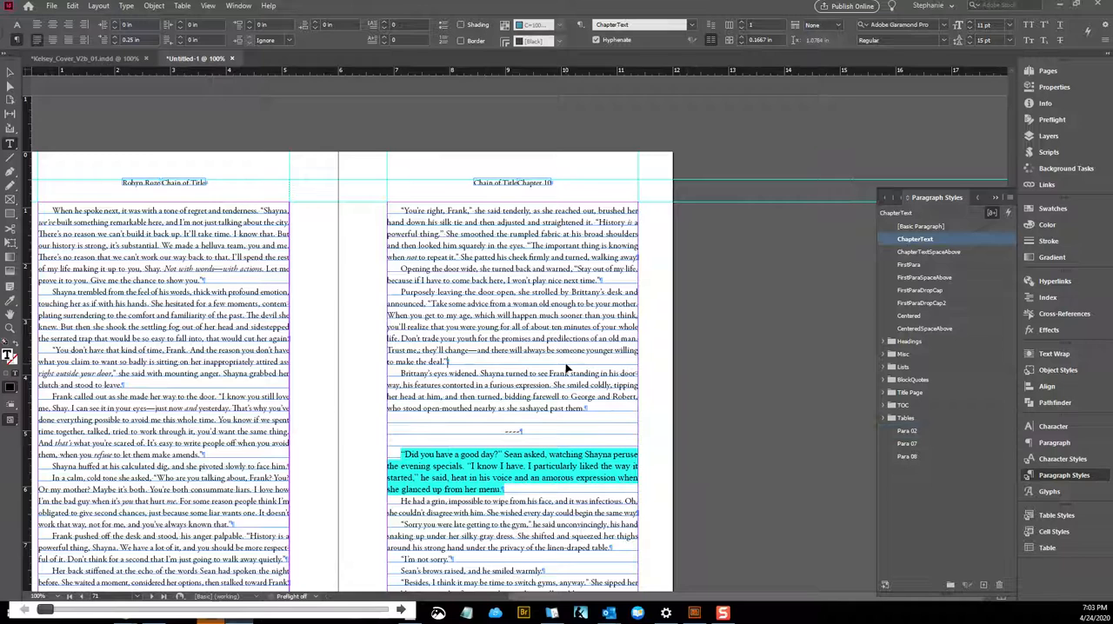
key("ctrl+f")
left_click(326, 332)
left_click(327, 384)
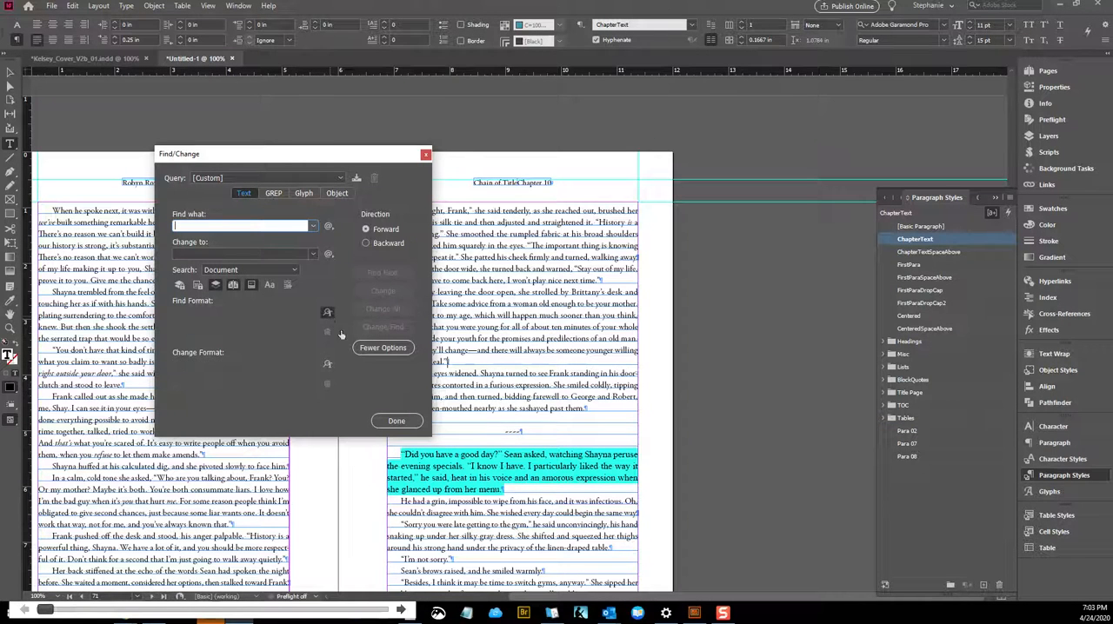
Set the find format to the Para 02 paragraph style
left_click(328, 313)
left_click(592, 233)
left_click(591, 236)
left_click(591, 248)
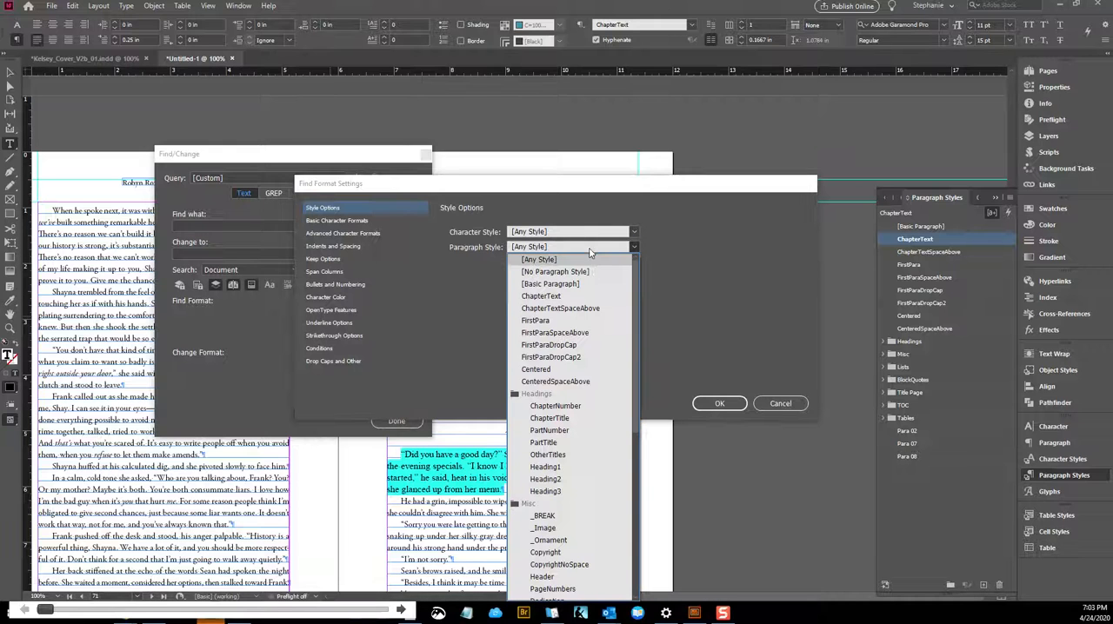
scroll(570, 384, "down", 3)
scroll(562, 417, "down", 8)
left_click(539, 572)
left_click(719, 404)
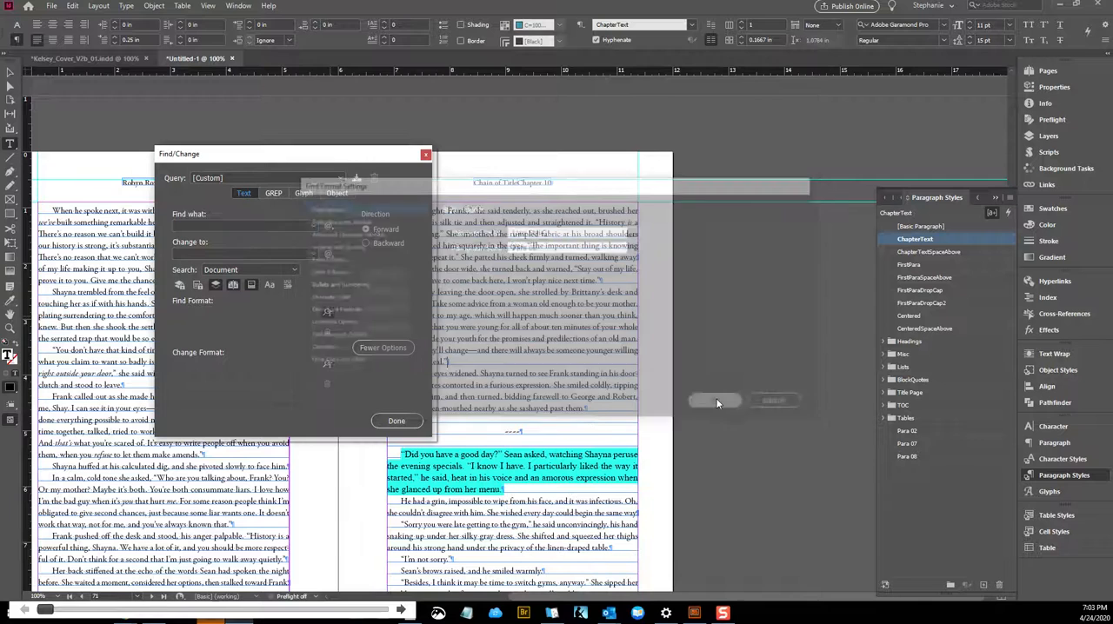
Step through the Para 02 matches in the document, starting from the highlighted paragraph on page 71 and keeping the Find/Change dialog clear of the text
left_click(481, 454)
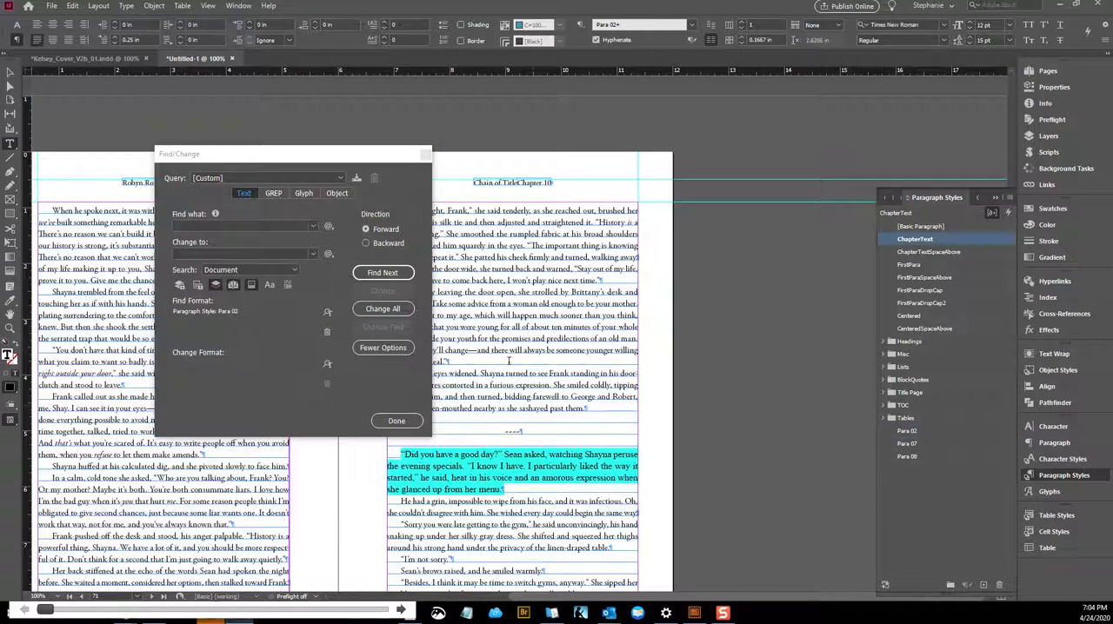
left_click(381, 273)
left_click(382, 273)
left_click_drag(376, 159, 273, 153)
left_click(283, 265)
left_click(282, 265)
left_click(284, 265)
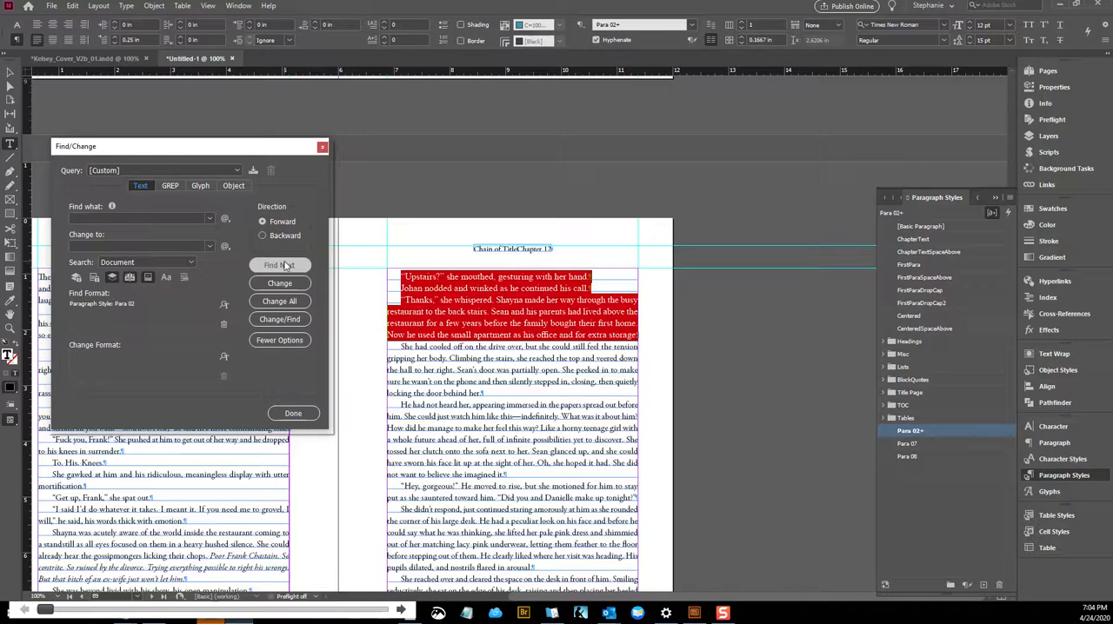
Delete the Para 02 paragraph style from the highlighted page 89 text and replace it with ChapterText
scroll(646, 374, "down", 2)
scroll(646, 375, "up", 1)
left_click(539, 239)
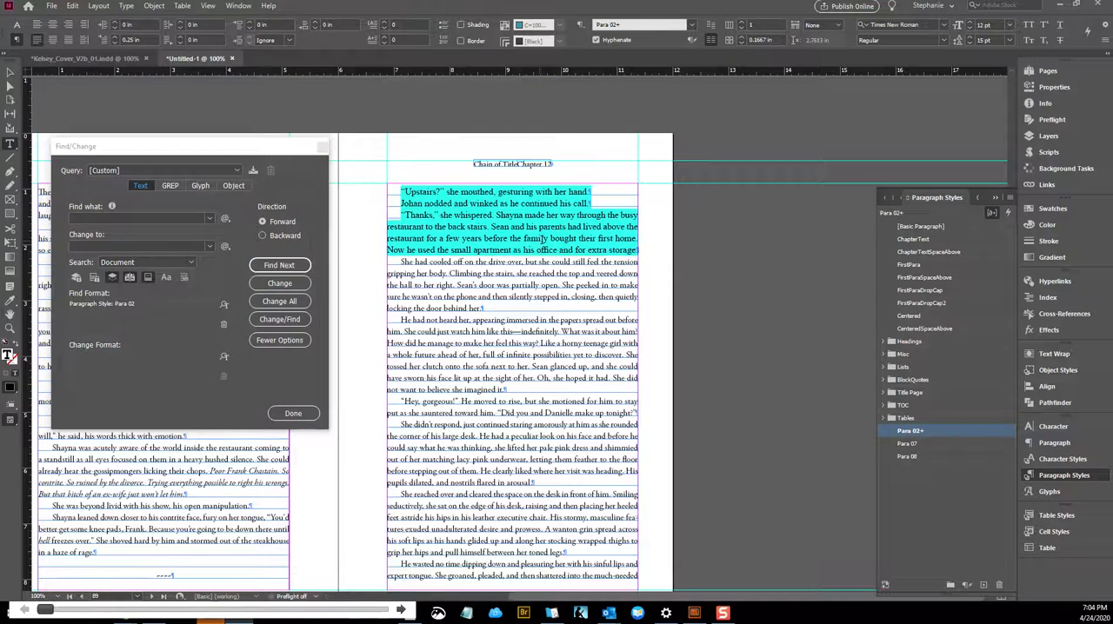
left_click(999, 586)
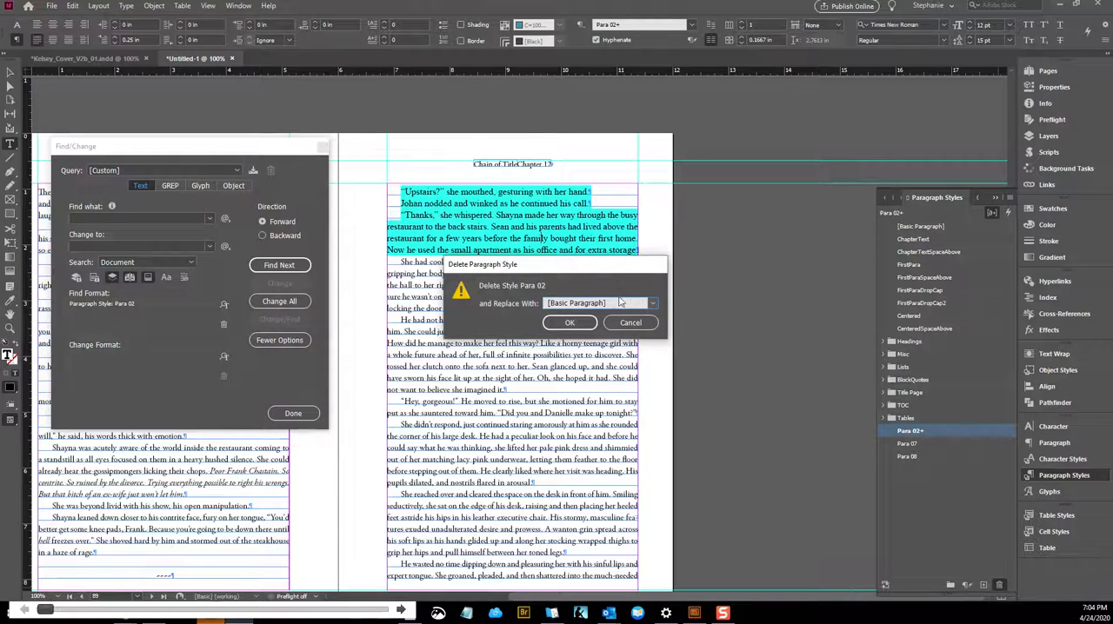
left_click(619, 303)
left_click(587, 21)
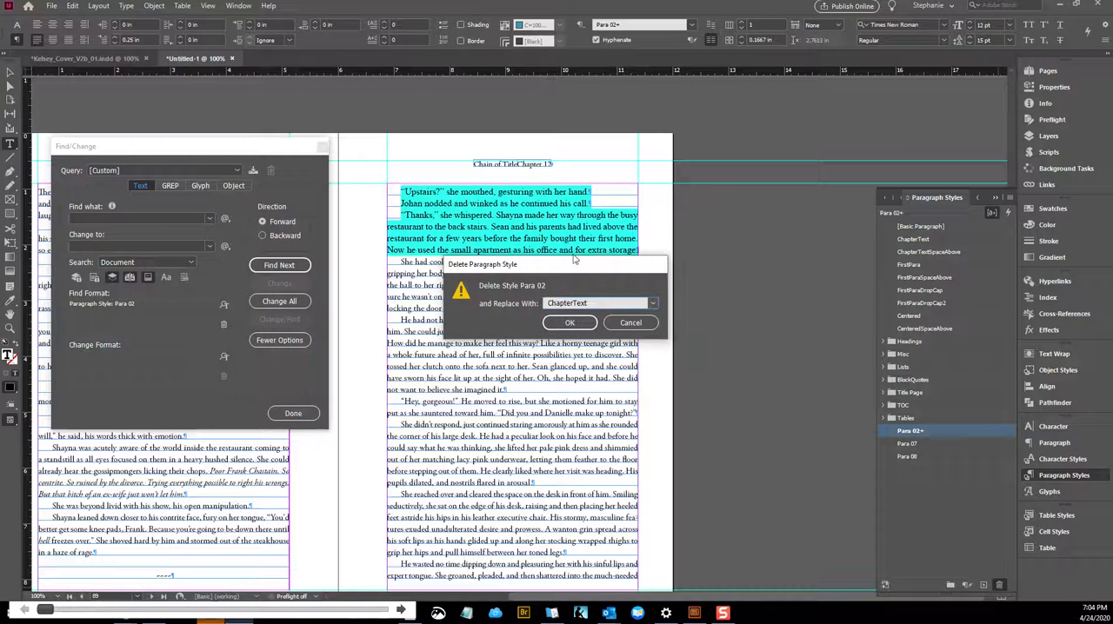
left_click(569, 322)
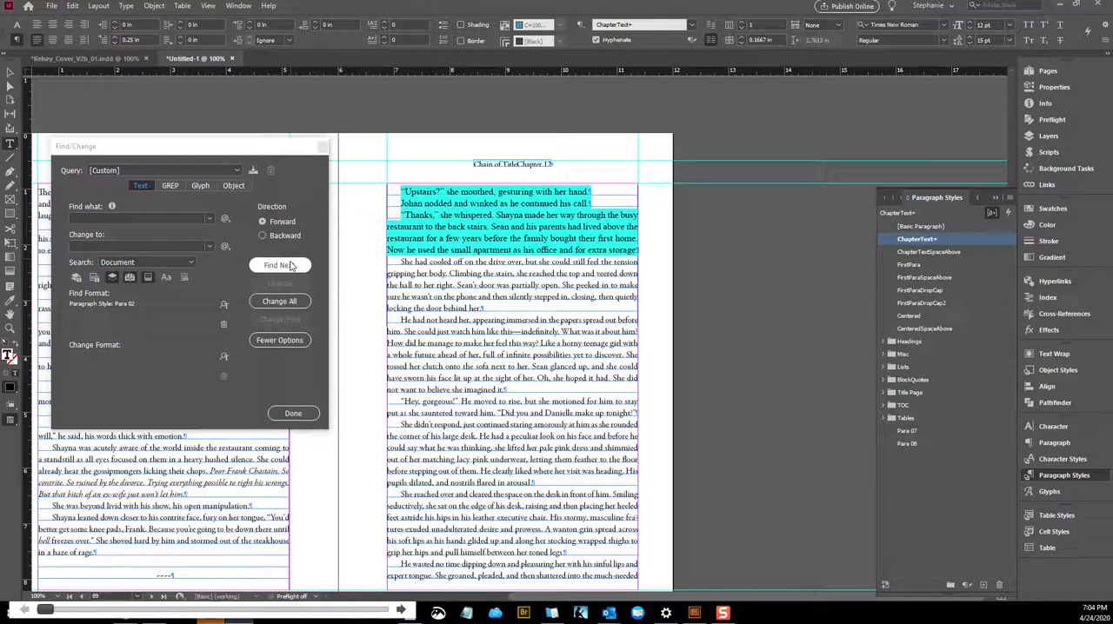
Set the find format to the Para 07 paragraph style and find its first match
left_click(223, 305)
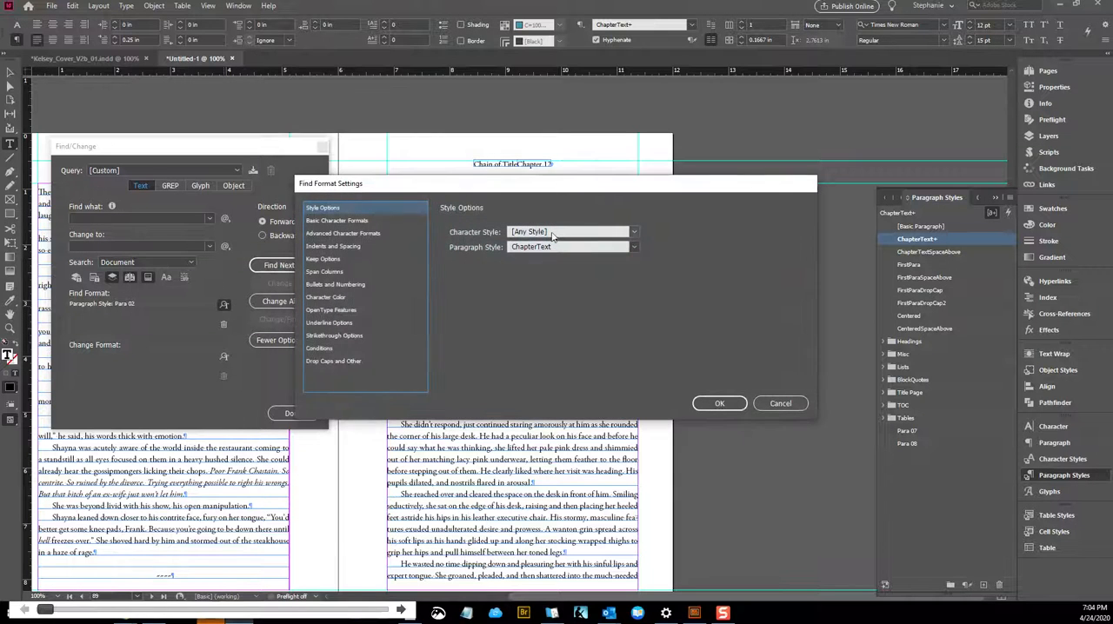
left_click(634, 247)
scroll(514, 393, "down", 8)
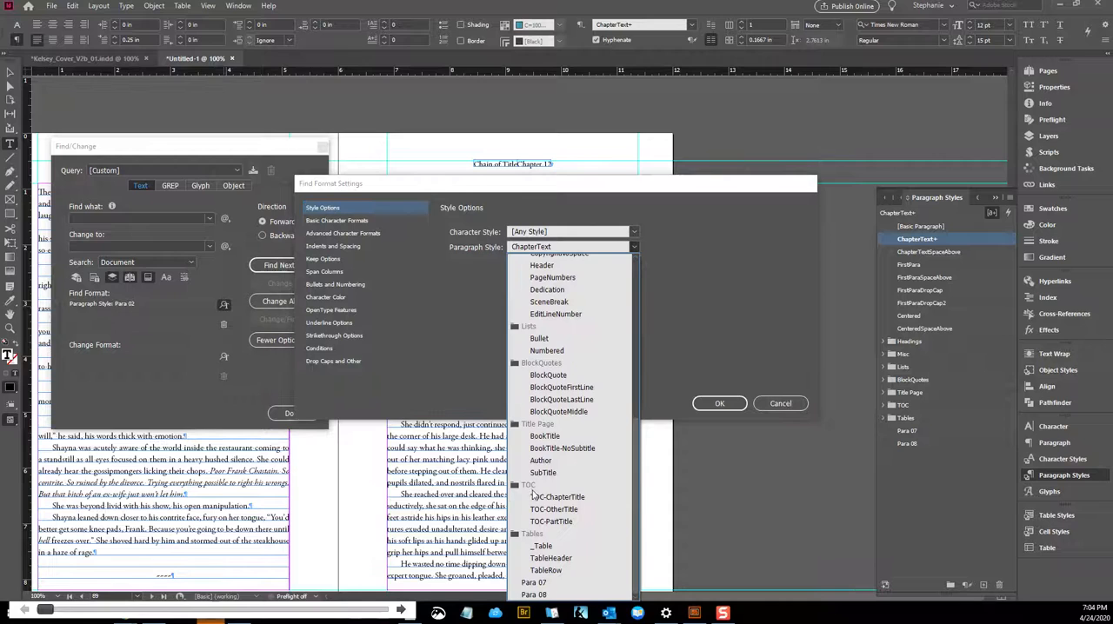
left_click(532, 583)
left_click(717, 403)
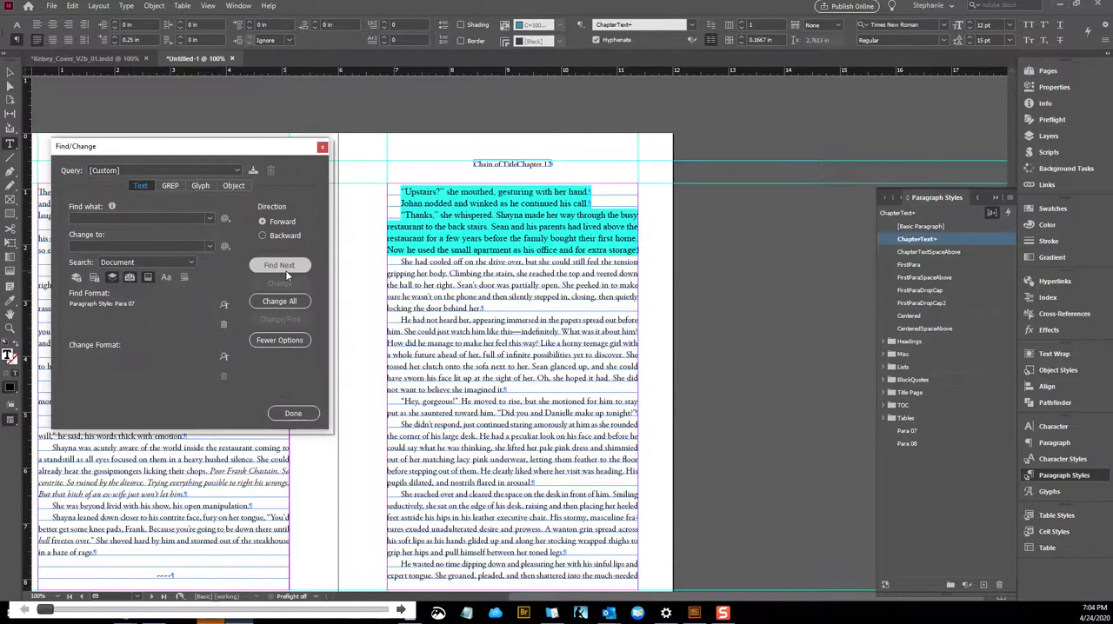
left_click(280, 265)
Apply the ChapterText paragraph style without overrides to the "Why Sean?" line at the start of page 226
scroll(601, 340, "up", 5)
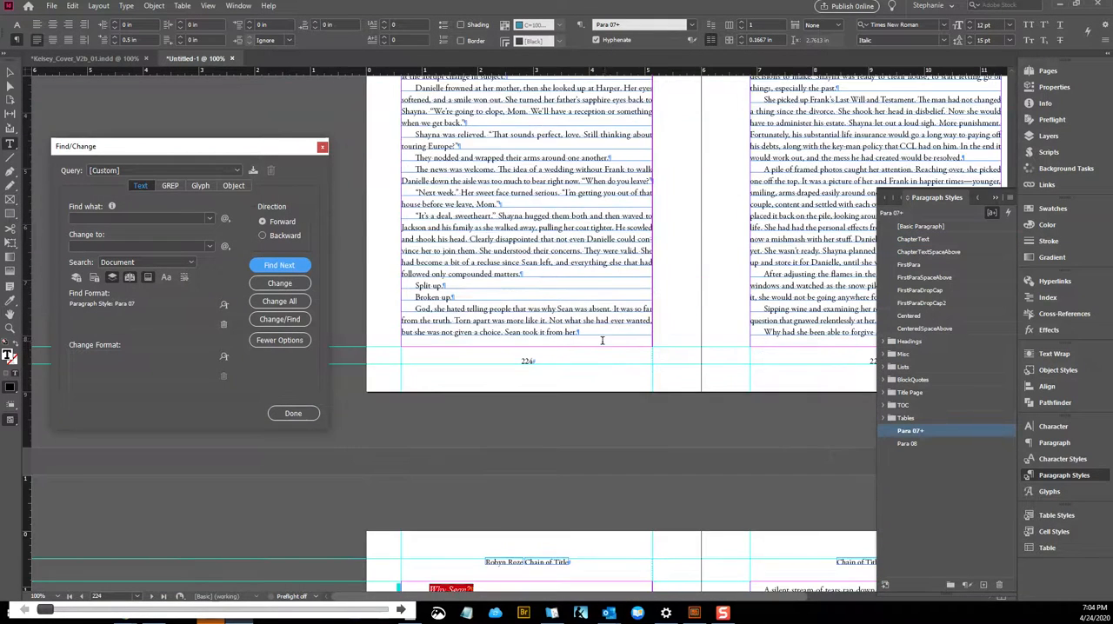
scroll(601, 340, "down", 3)
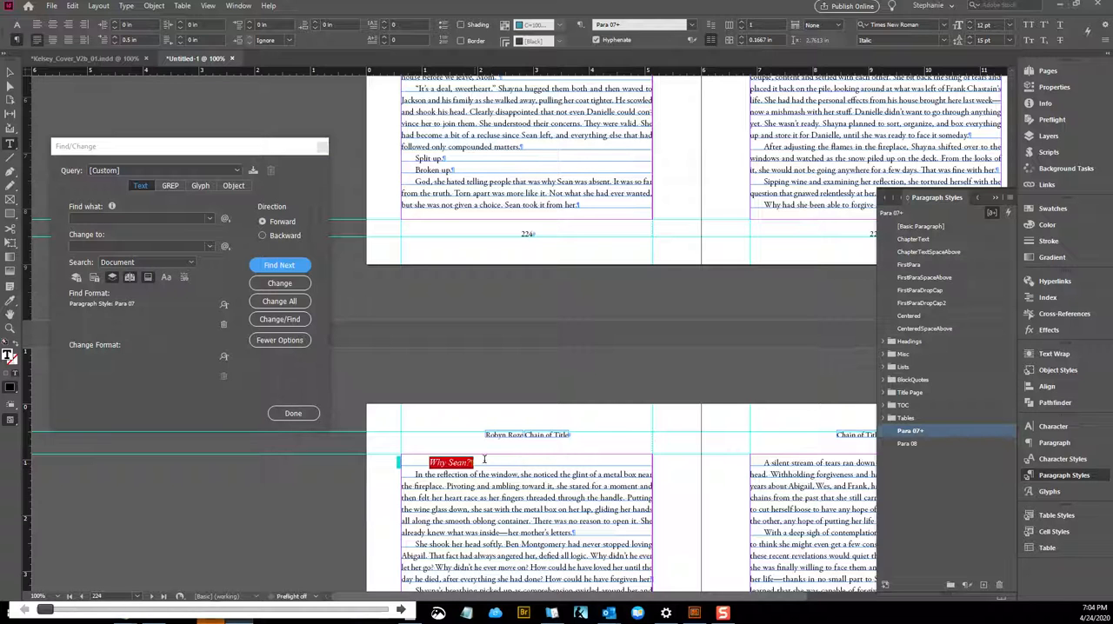
left_click(475, 462)
left_click(927, 244)
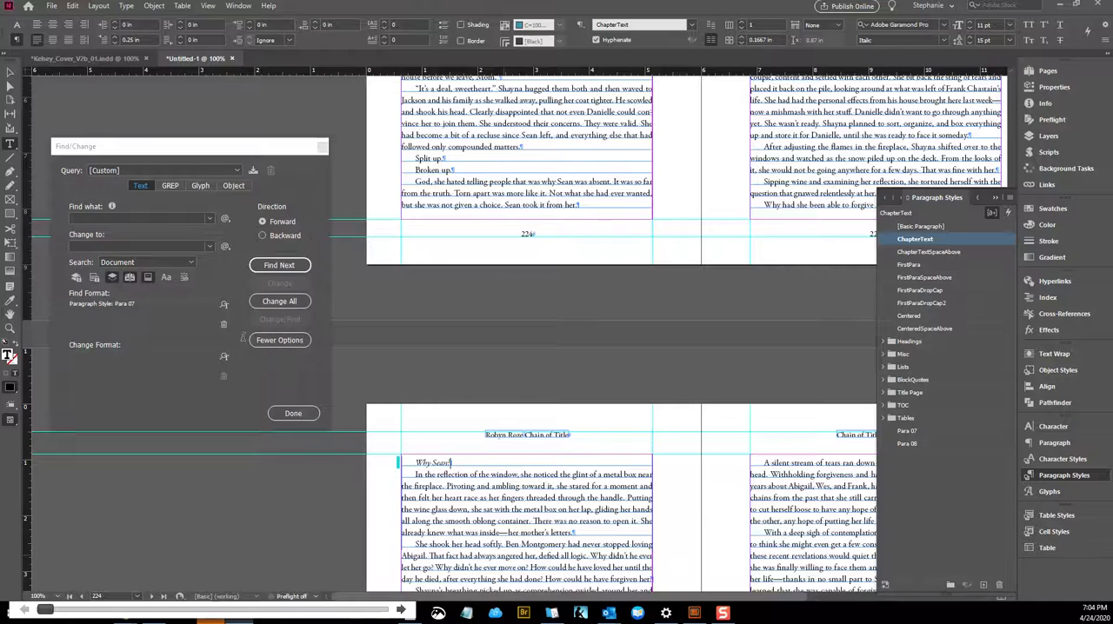
Check the surrounding pages 224 to 227 and search for further Para 07 text
scroll(455, 308, "up", 2)
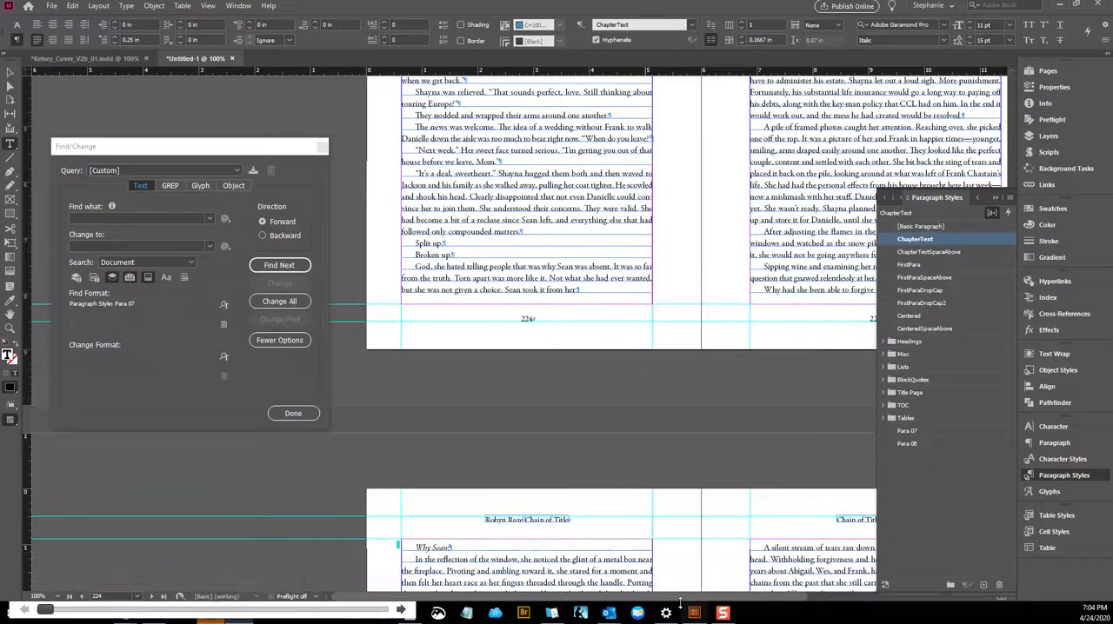
scroll(723, 598, "right", 2)
scroll(722, 598, "right", 3)
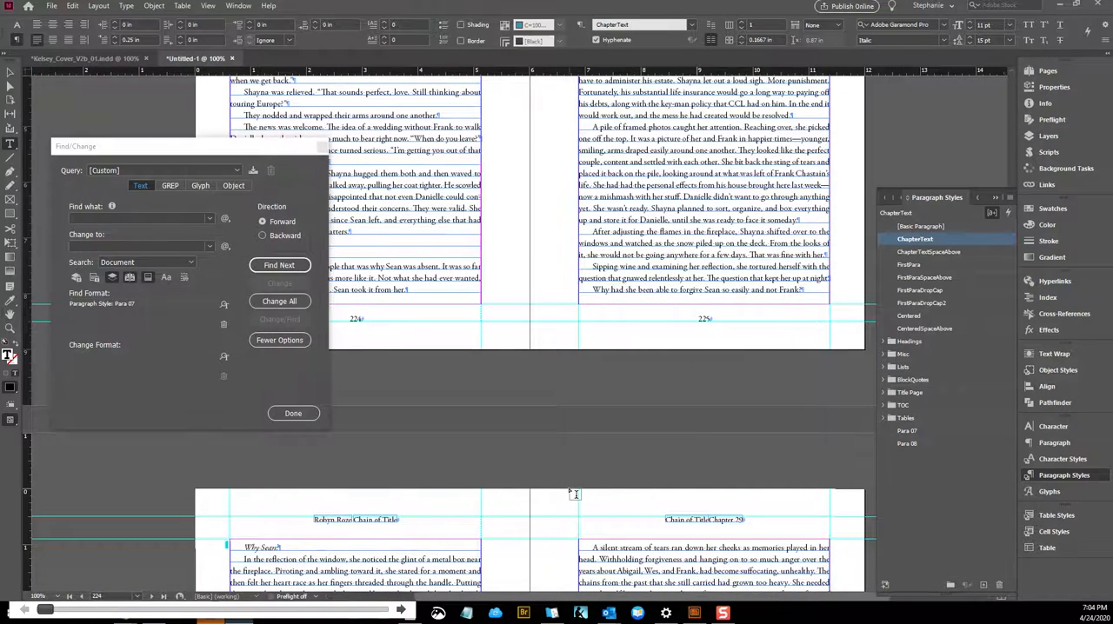
scroll(337, 460, "down", 2)
scroll(337, 459, "down", 1)
left_click(279, 265)
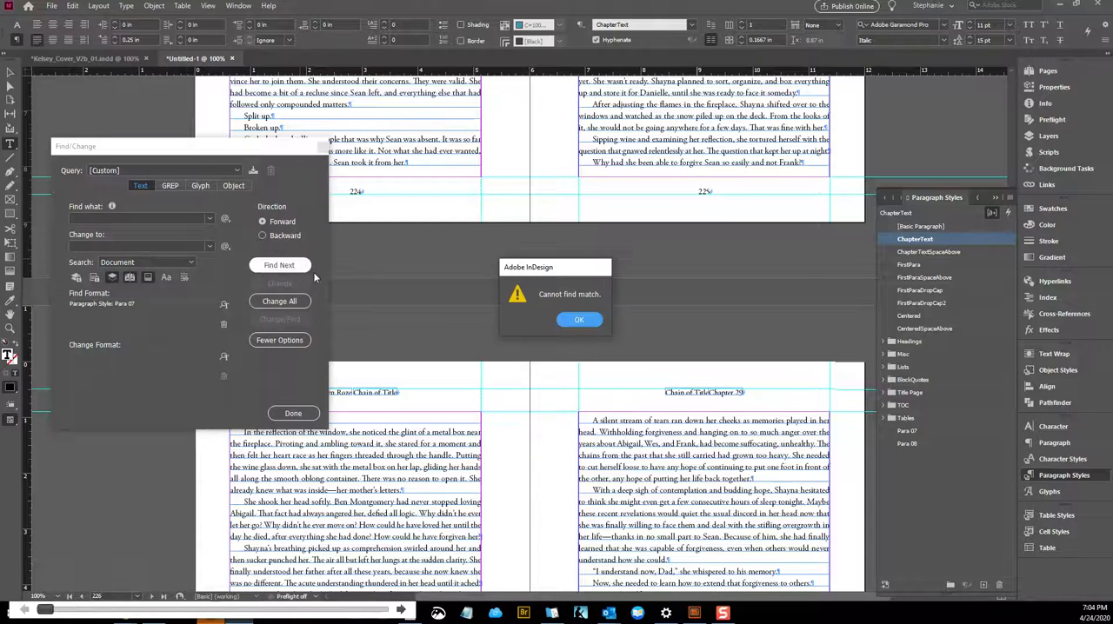
left_click(577, 320)
Set the find format to the Para 08 paragraph style and find its first match
left_click(223, 305)
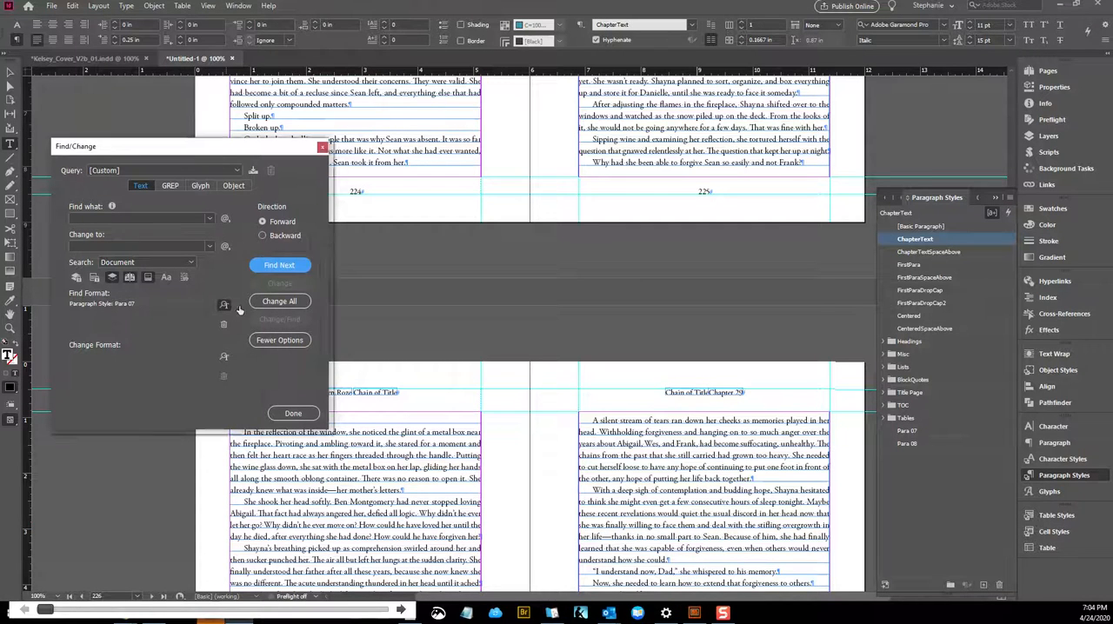
left_click(570, 247)
scroll(541, 505, "down", 5)
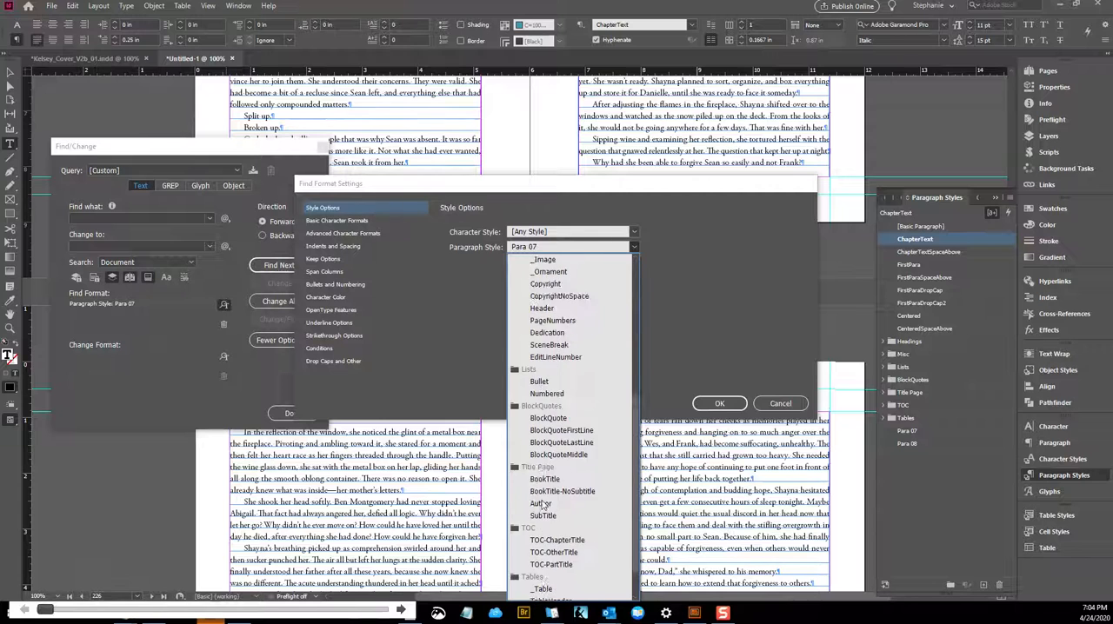
left_click(534, 595)
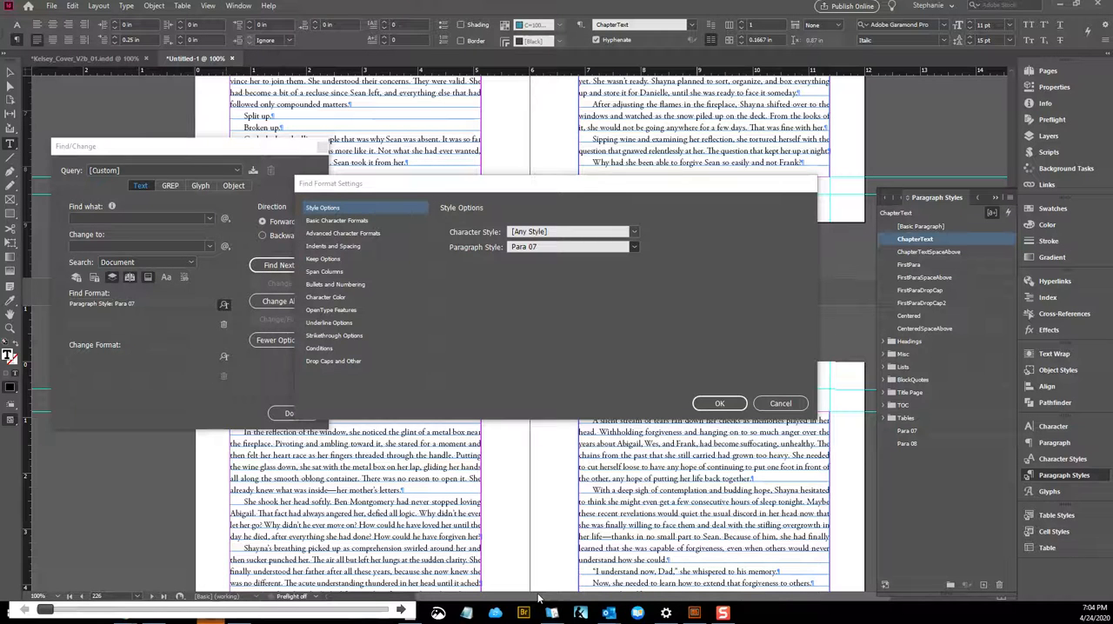
left_click(719, 404)
left_click(270, 265)
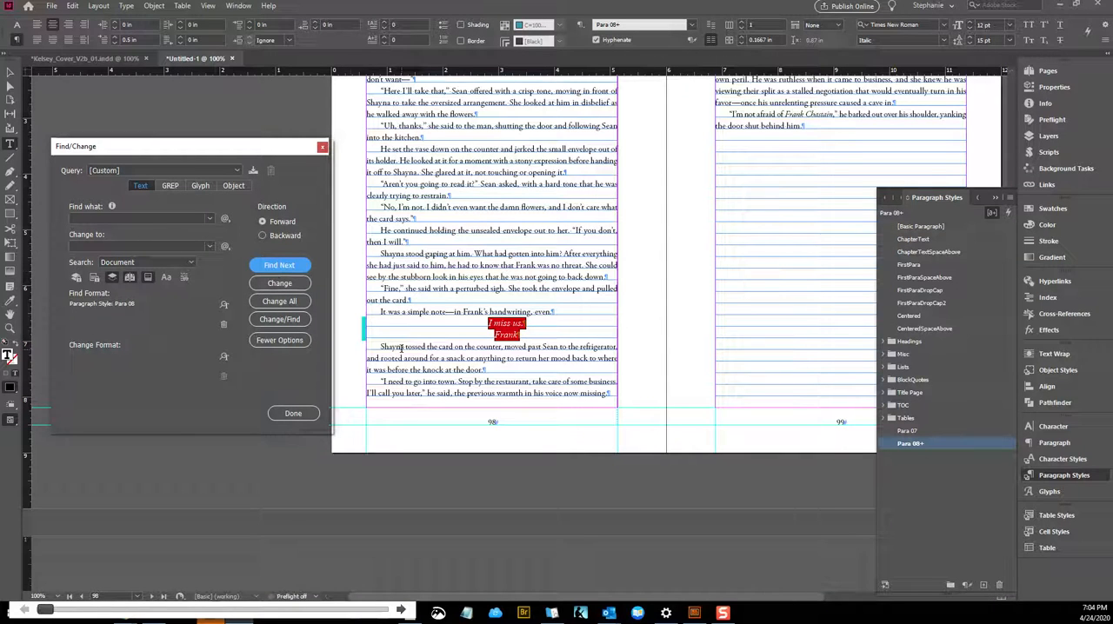
Check the styles of the centered two-line note on page 98 and of the body paragraphs around it
left_click(458, 330)
left_click_drag(479, 313, 558, 316)
left_click(486, 328)
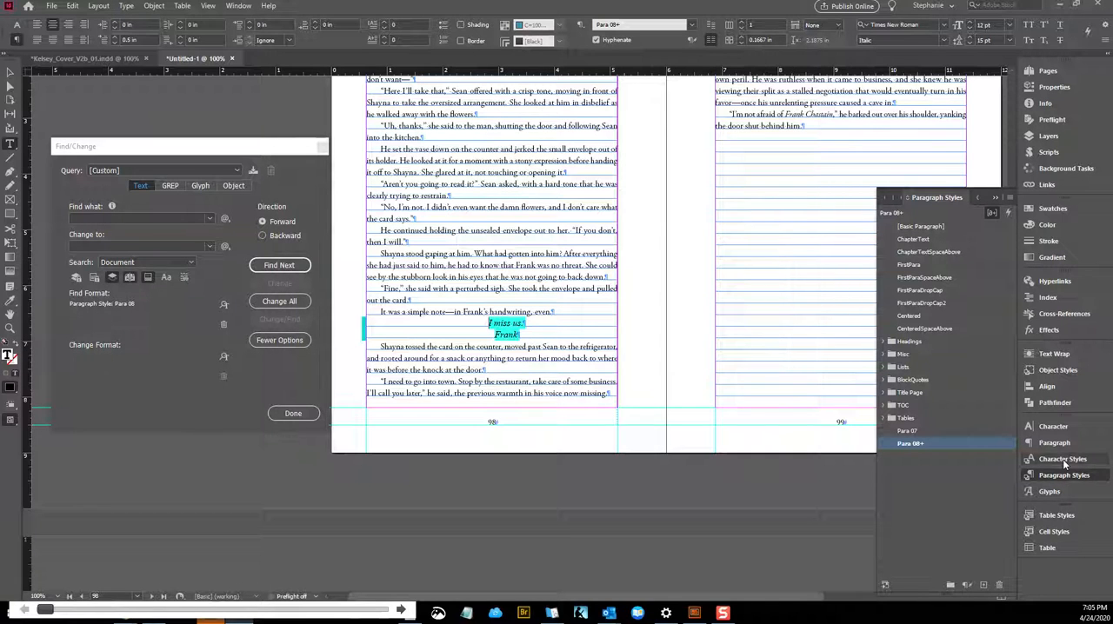
left_click(543, 347)
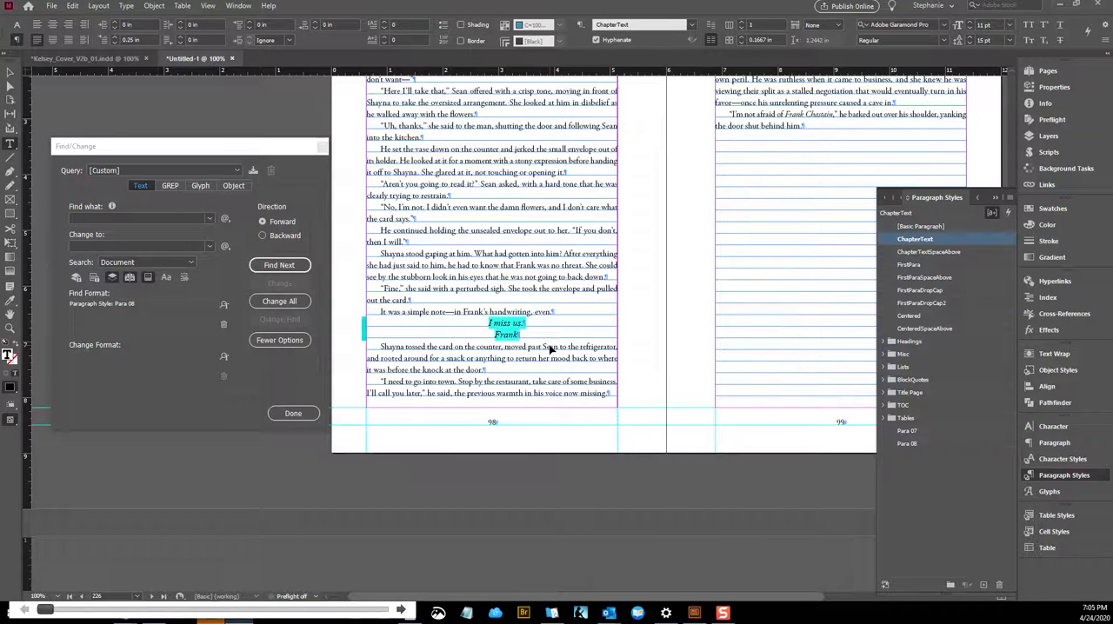
Undo the ChapterText change on the "Why Sean?" line and the deletion of the Para 02 style
key("ctrl+z")
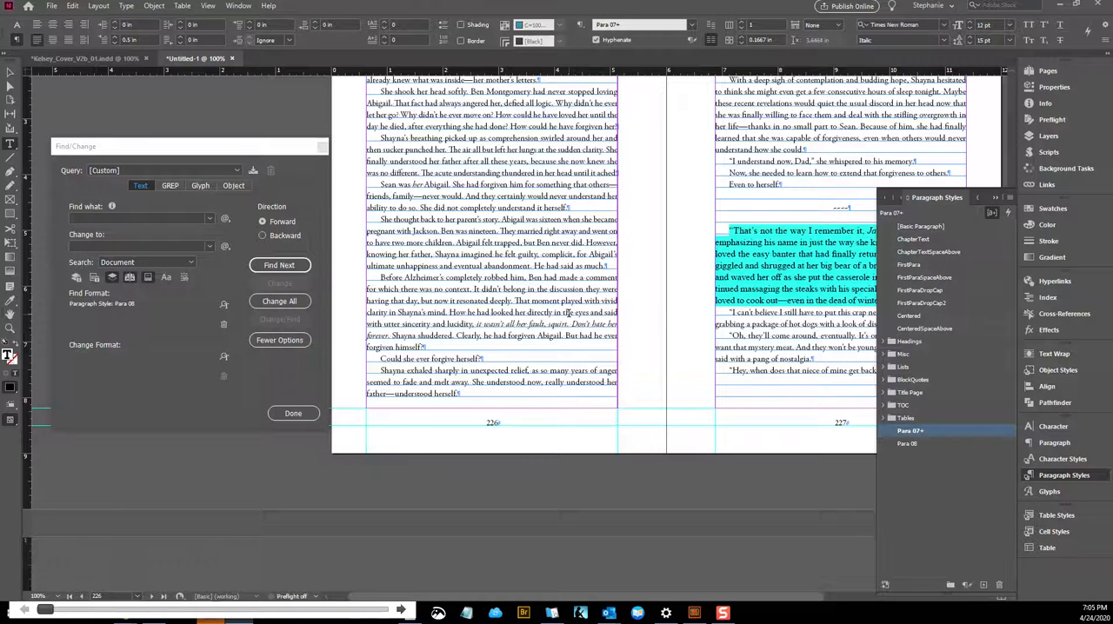
key("ctrl+z")
key("ctrl+z")
key("ctrl+z")
scroll(661, 300, "up", 1)
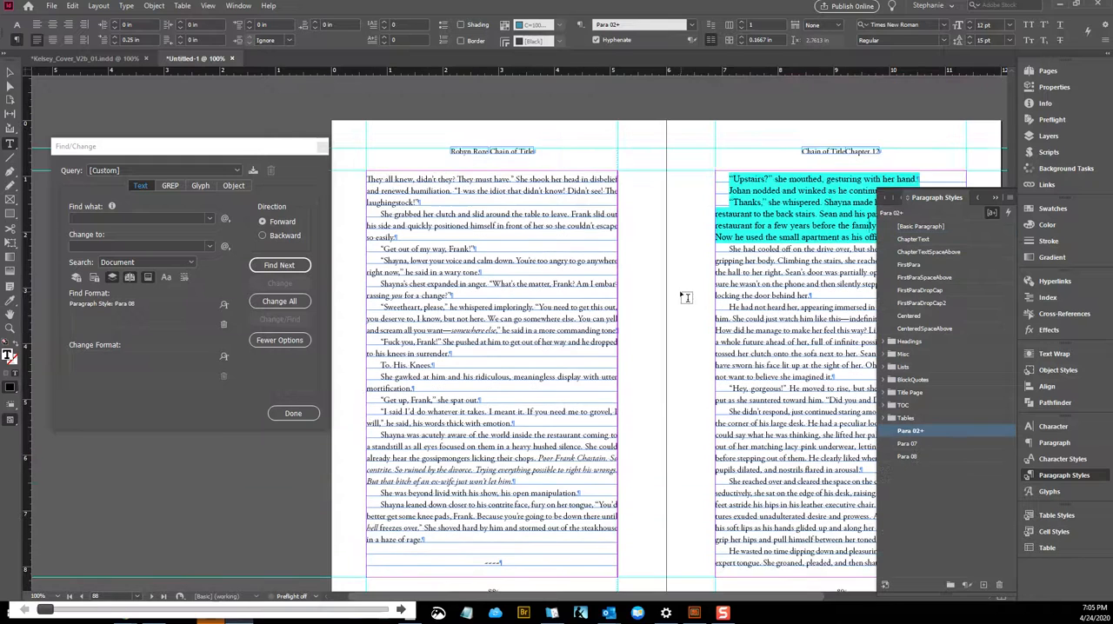
Redo the deletion of the Para 02 paragraph style
left_click(223, 307)
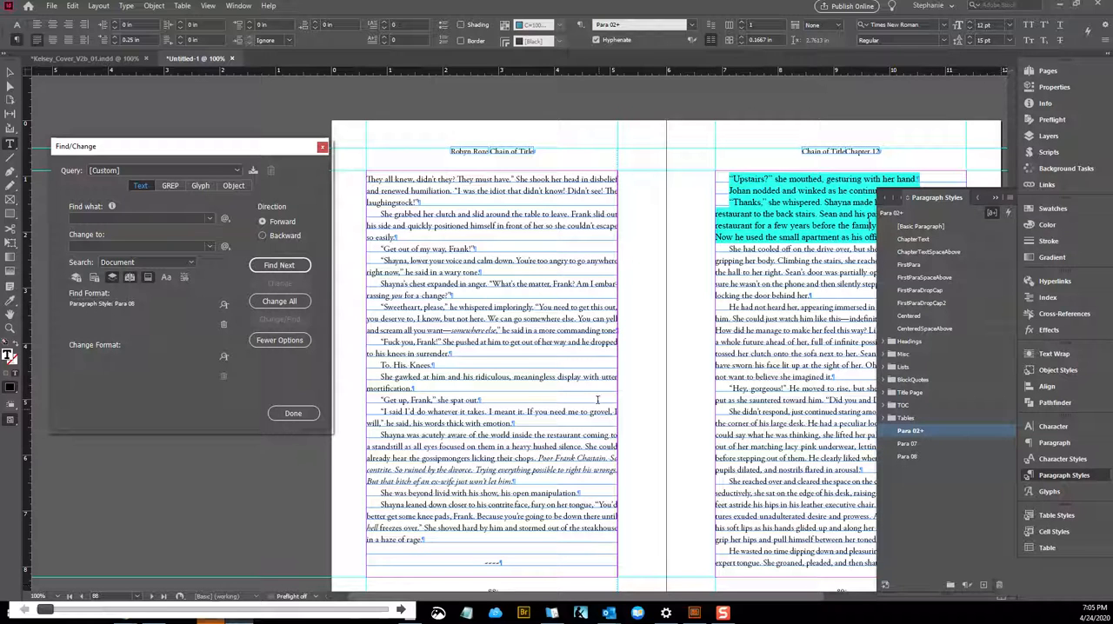
left_click(75, 6)
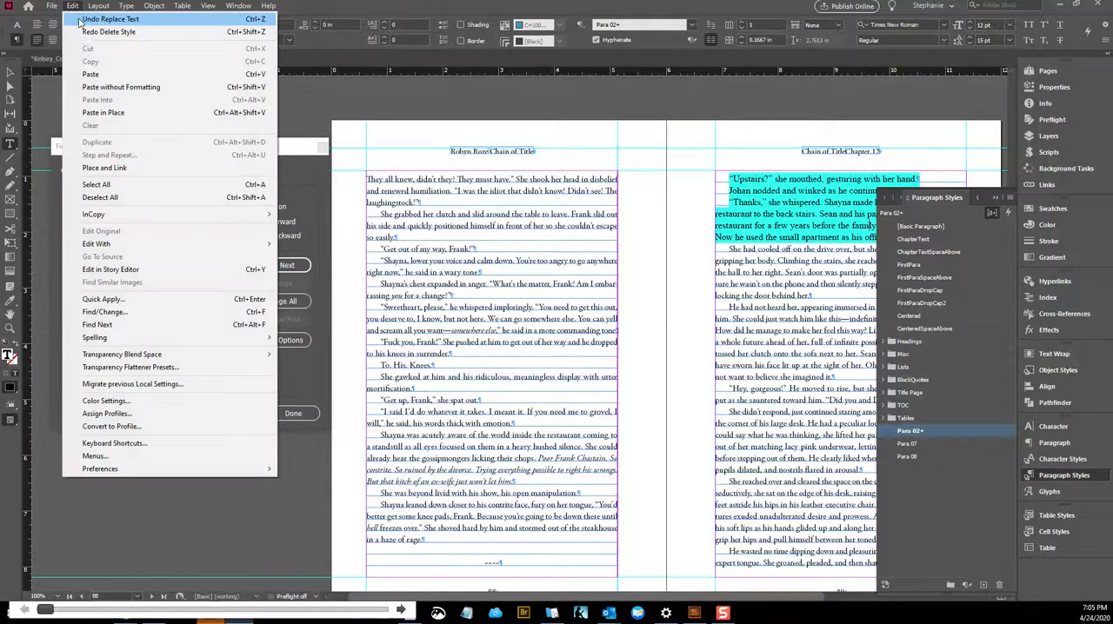
left_click(90, 34)
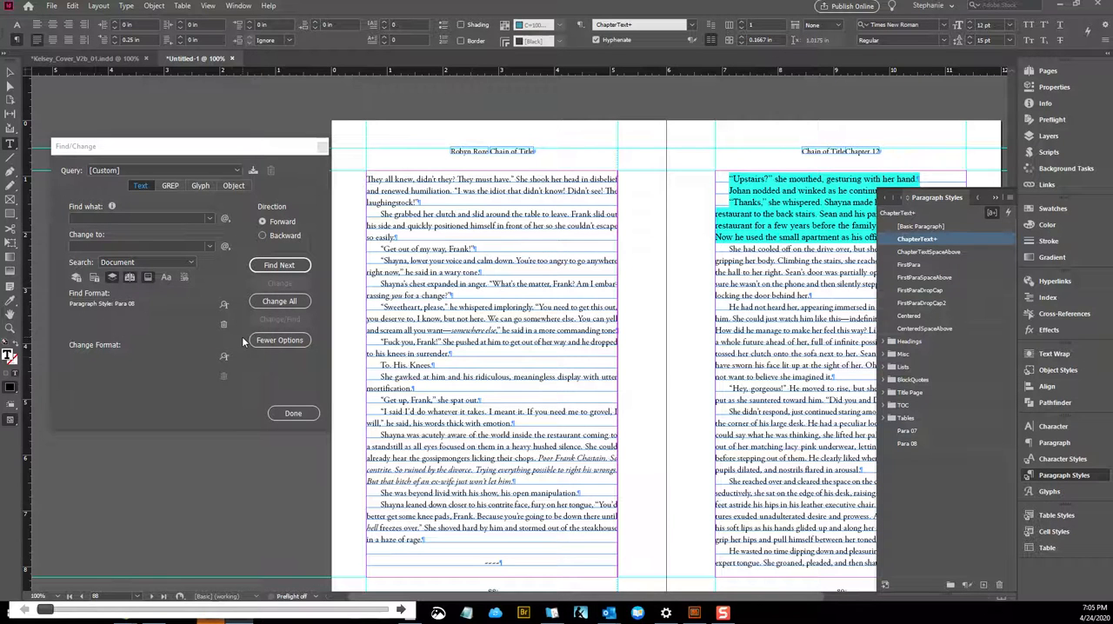
Set the find format to the Para 07 paragraph style and find its first match
left_click(223, 305)
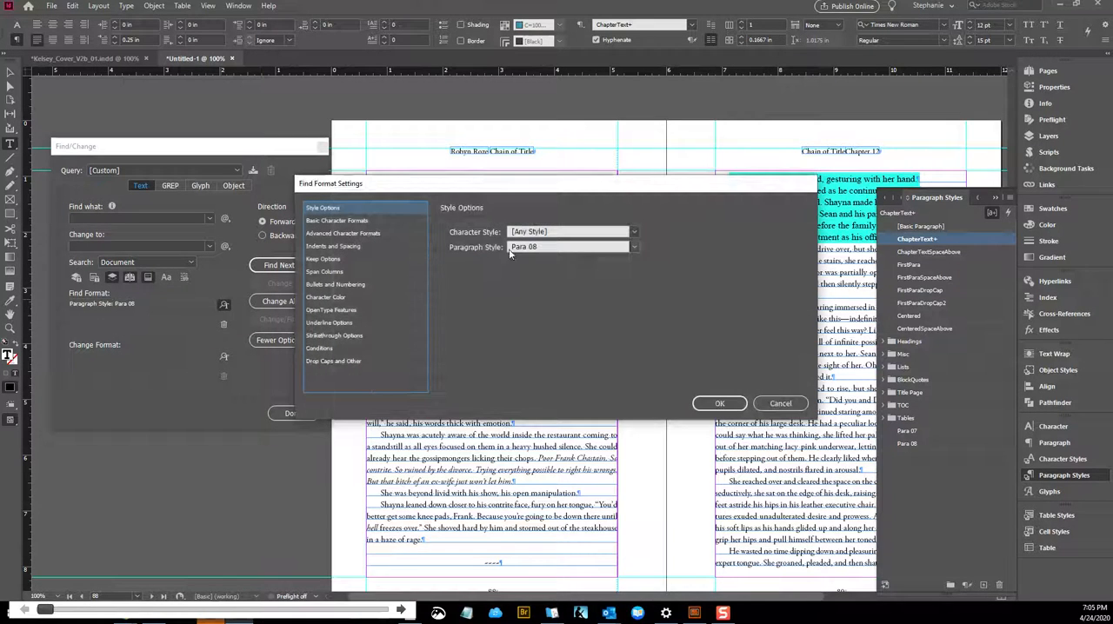
left_click(524, 248)
scroll(586, 557, "down", 5)
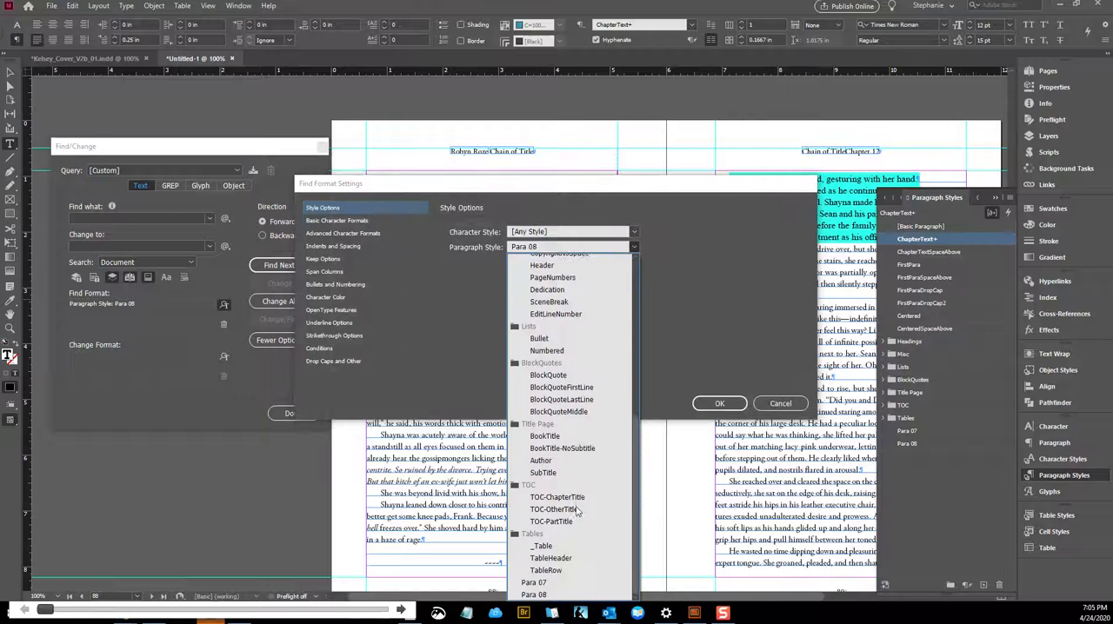
left_click(548, 578)
left_click(719, 403)
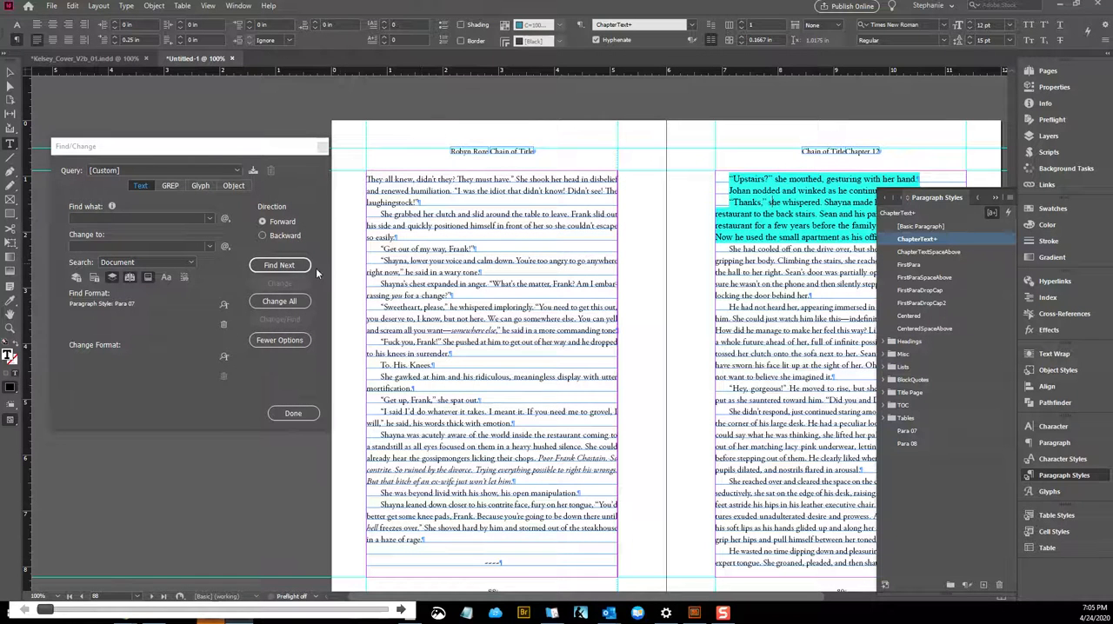
left_click(280, 266)
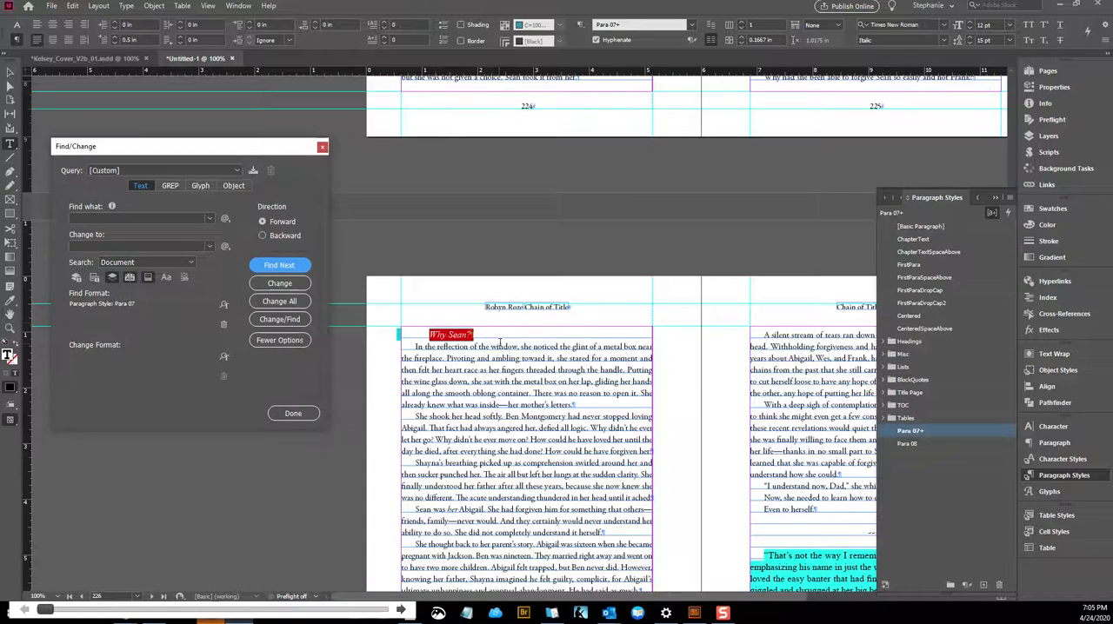
Examine the style and wording of the passage before the "Why Sean?" line, back to the end of page 225
left_click(622, 369)
scroll(623, 370, "up", 2)
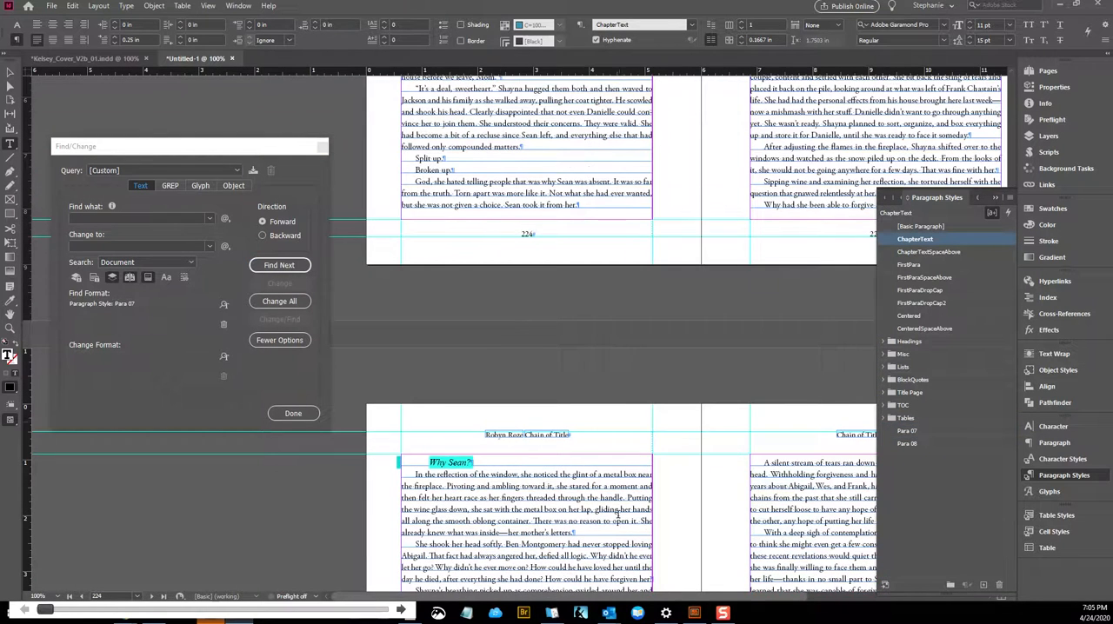
left_click_drag(677, 598, 772, 599)
scroll(654, 337, "up", 2)
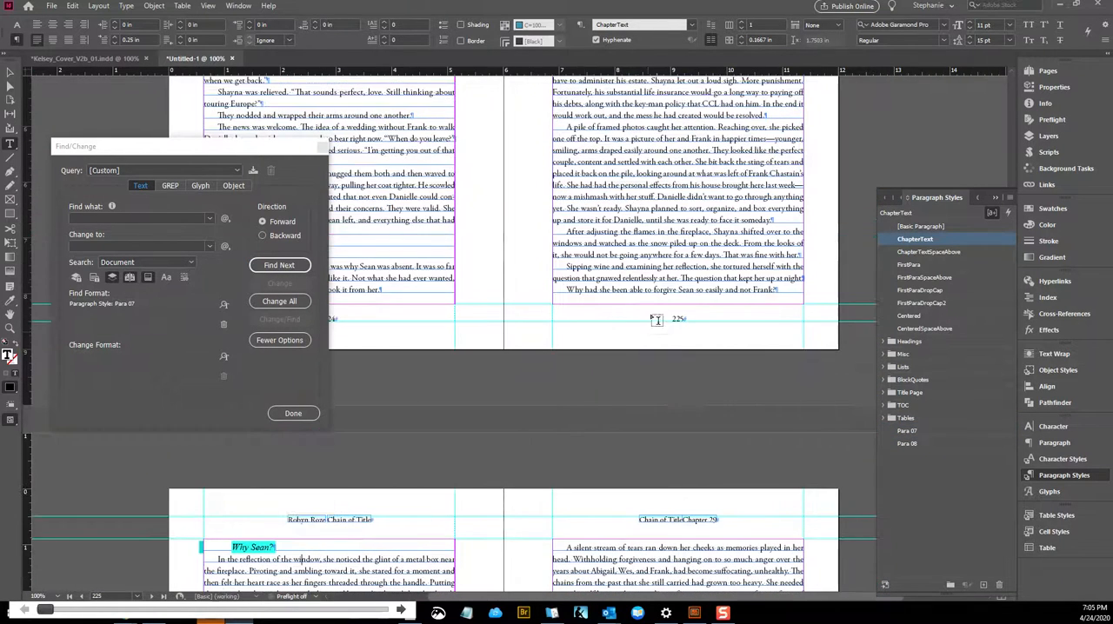
left_click_drag(572, 267, 635, 267)
left_click(638, 277)
left_click(677, 250)
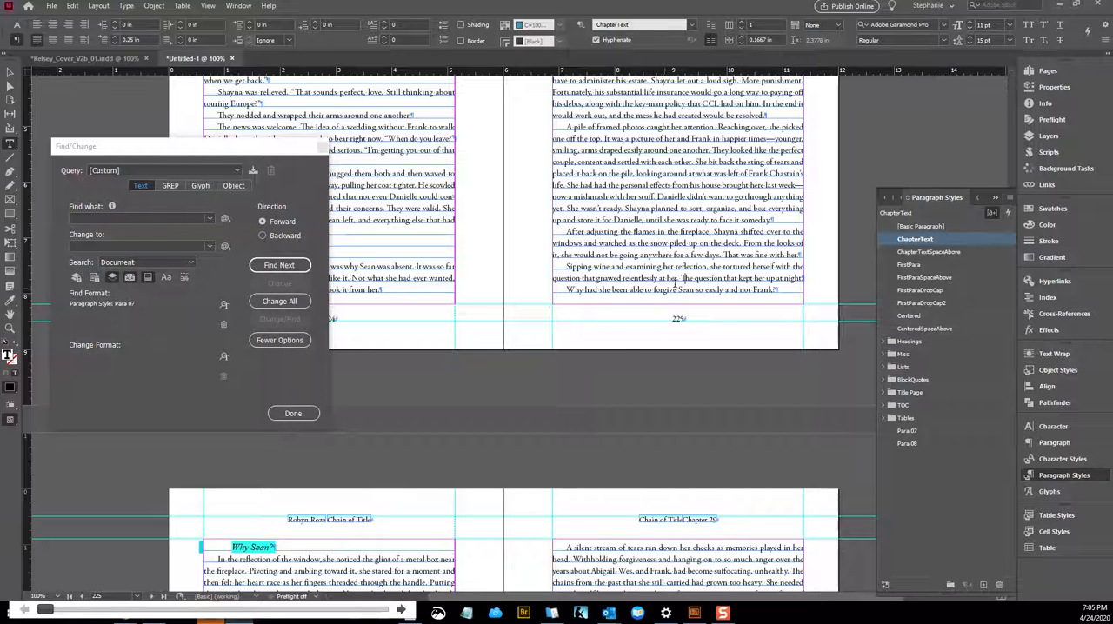
Delete the Para 07 paragraph style used by the "Why Sean?" line and replace it with ChapterText
left_click(290, 546)
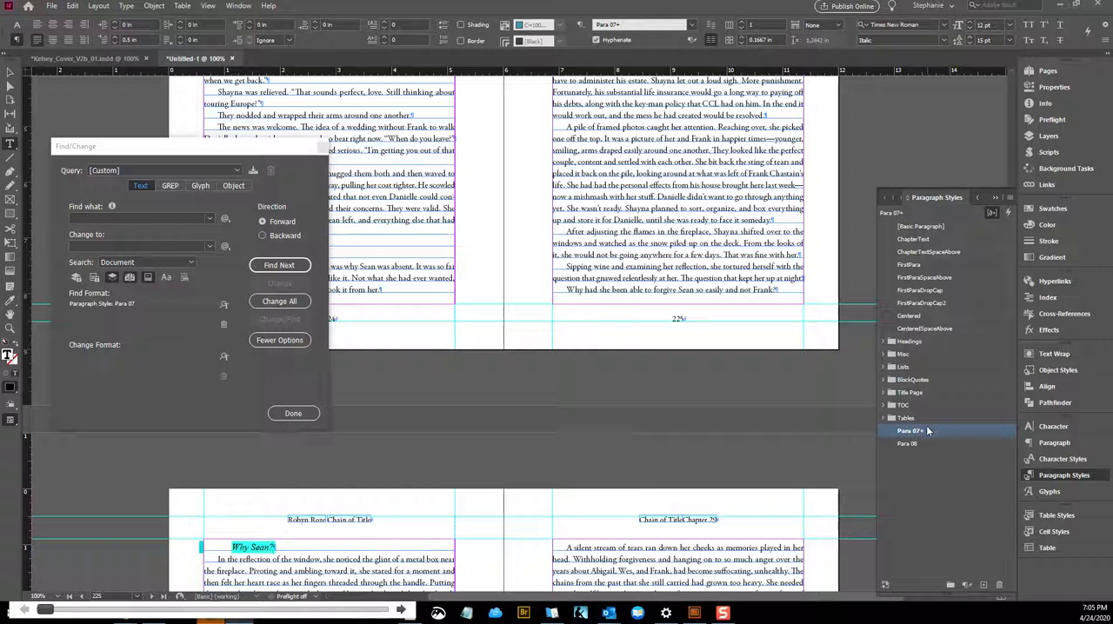
left_click(999, 585)
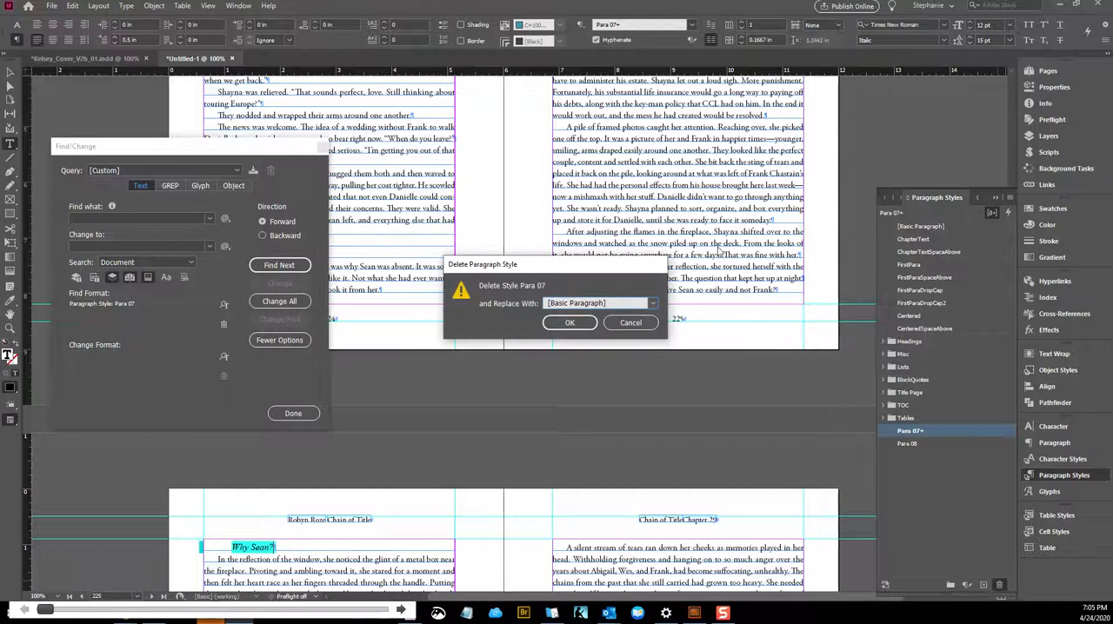
left_click(631, 304)
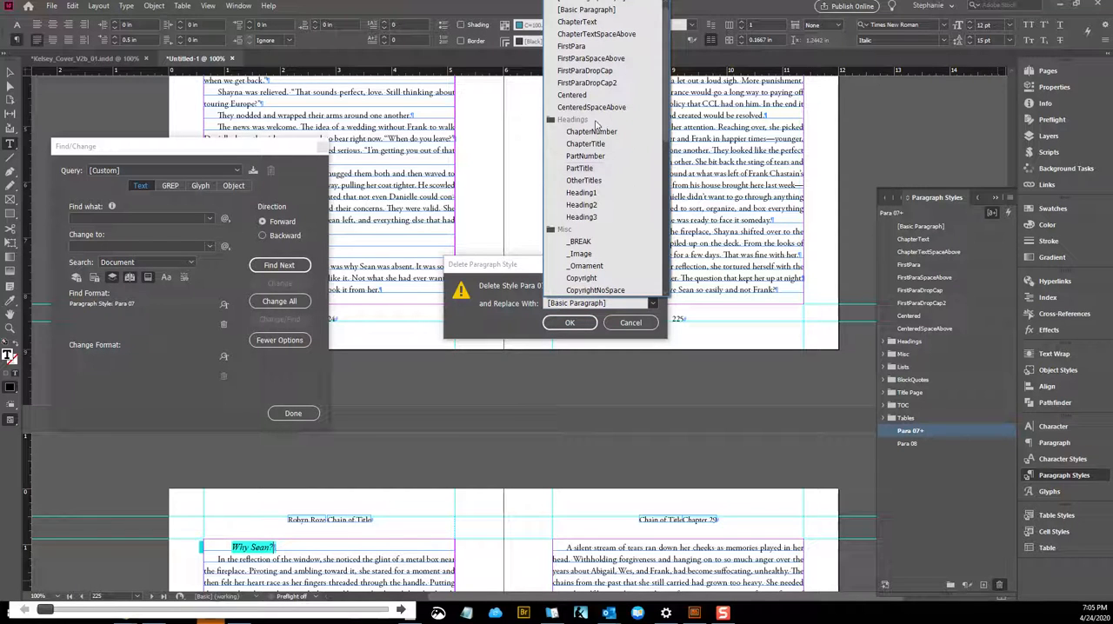
left_click(596, 28)
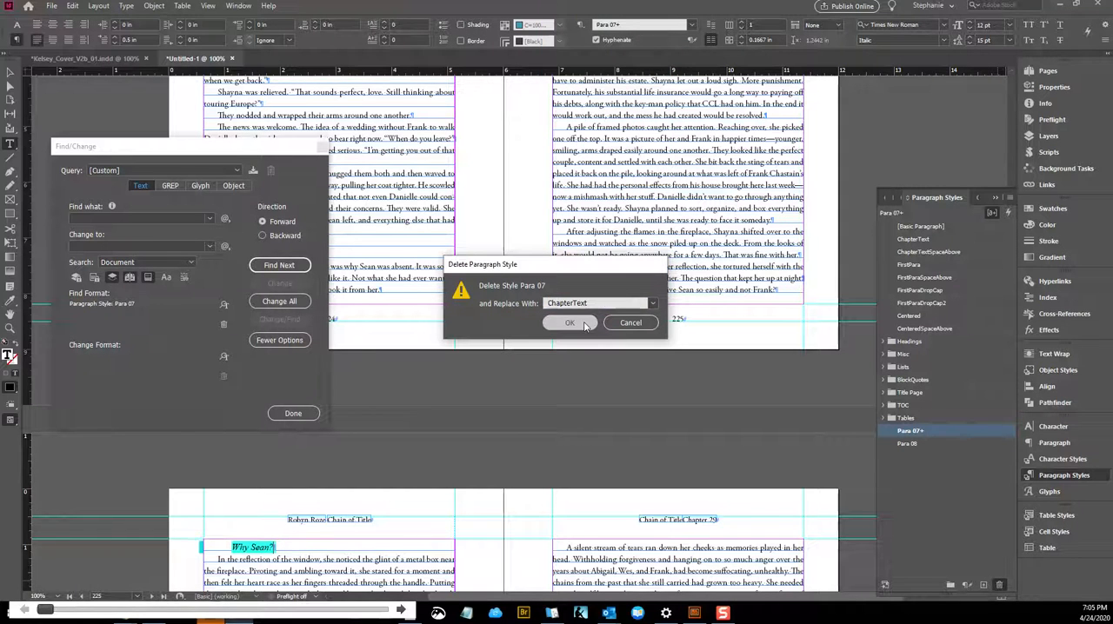
left_click(570, 323)
Set the find format to the Para 08 paragraph style and find its first match
left_click(225, 309)
left_click(226, 309)
left_click(538, 249)
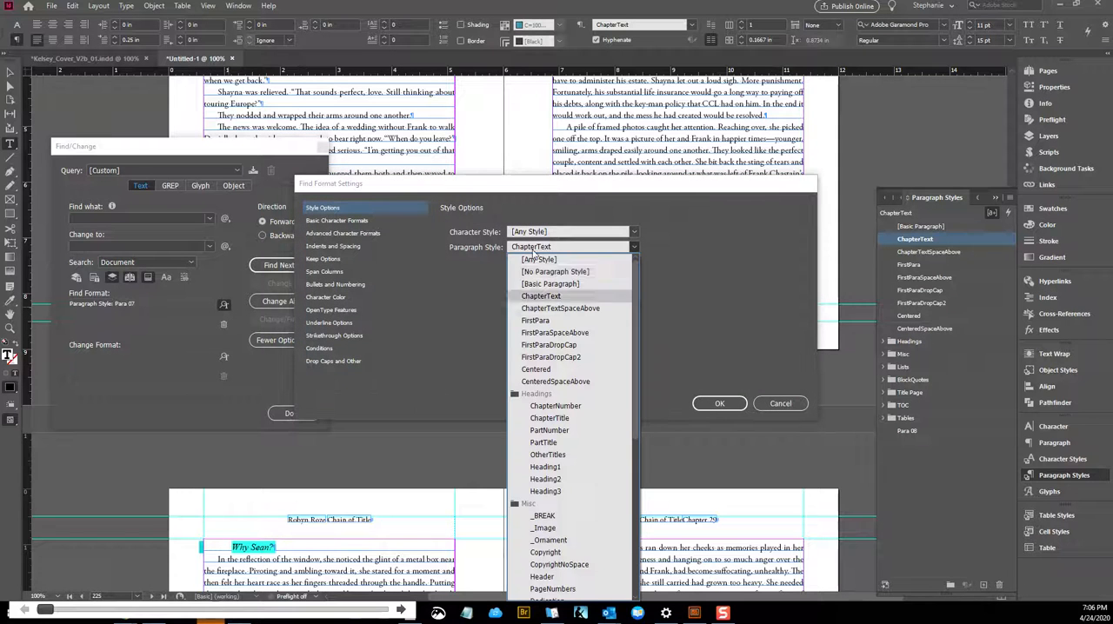
scroll(574, 492, "down", 8)
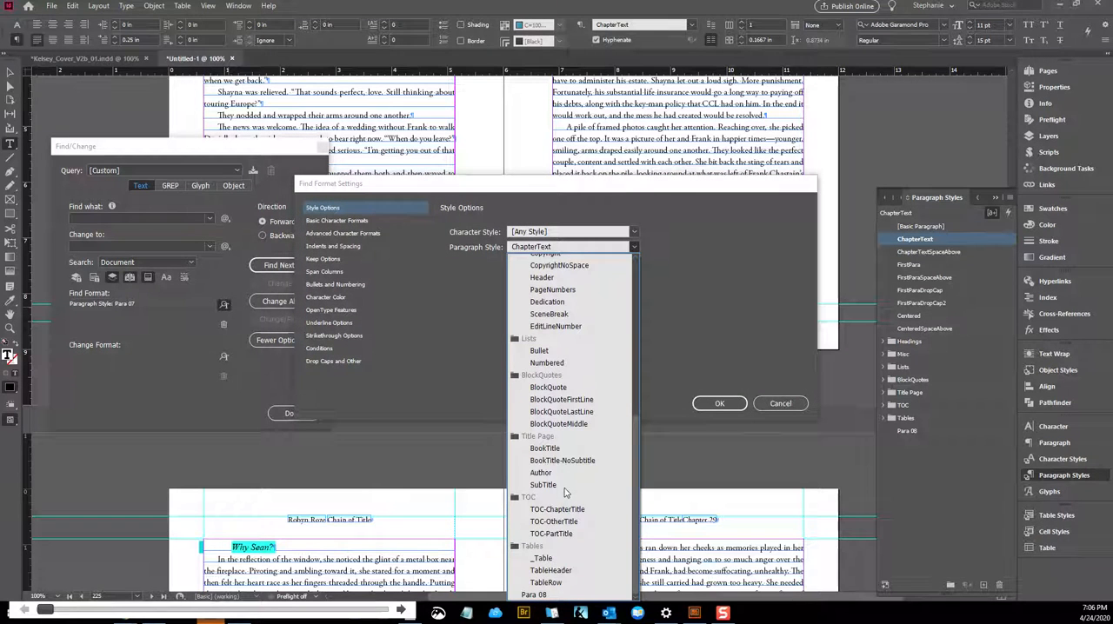
left_click(551, 595)
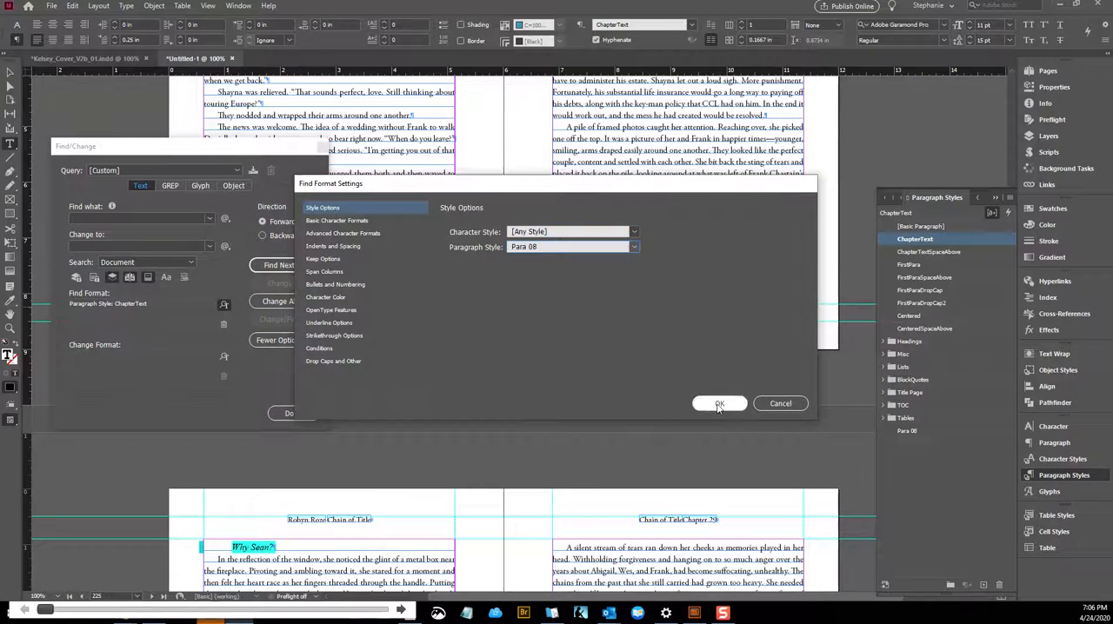
left_click(719, 405)
right_click(284, 551)
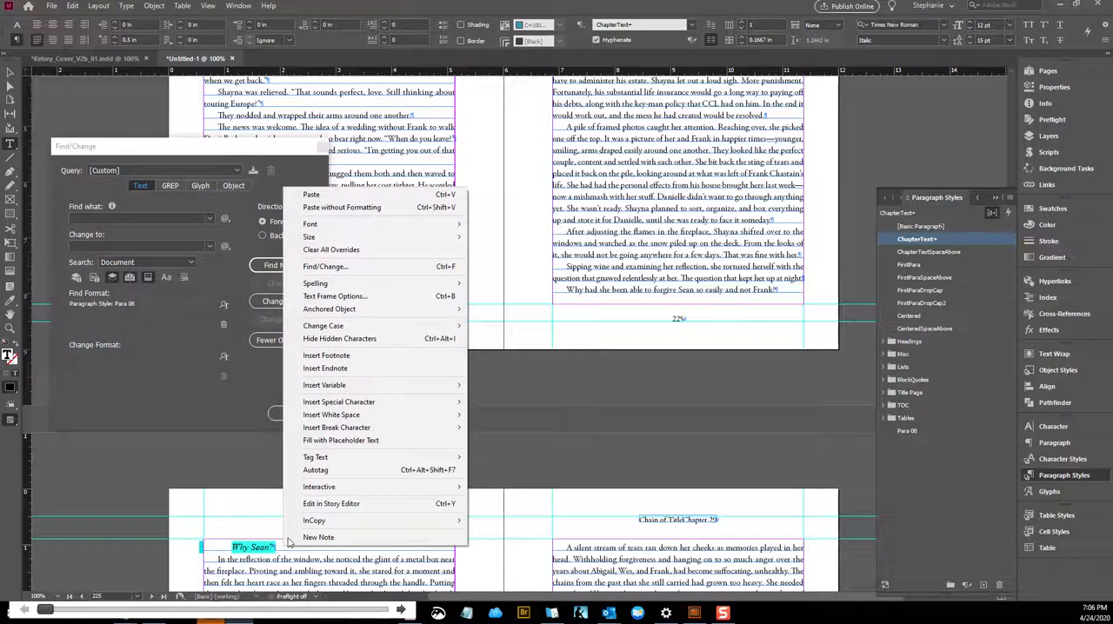
left_click(341, 267)
left_click(279, 266)
Apply BlockQuoteFirstLine to the "I miss us." line on page 98 and BlockQuoteLastLine to the signature line below it
left_click(507, 322)
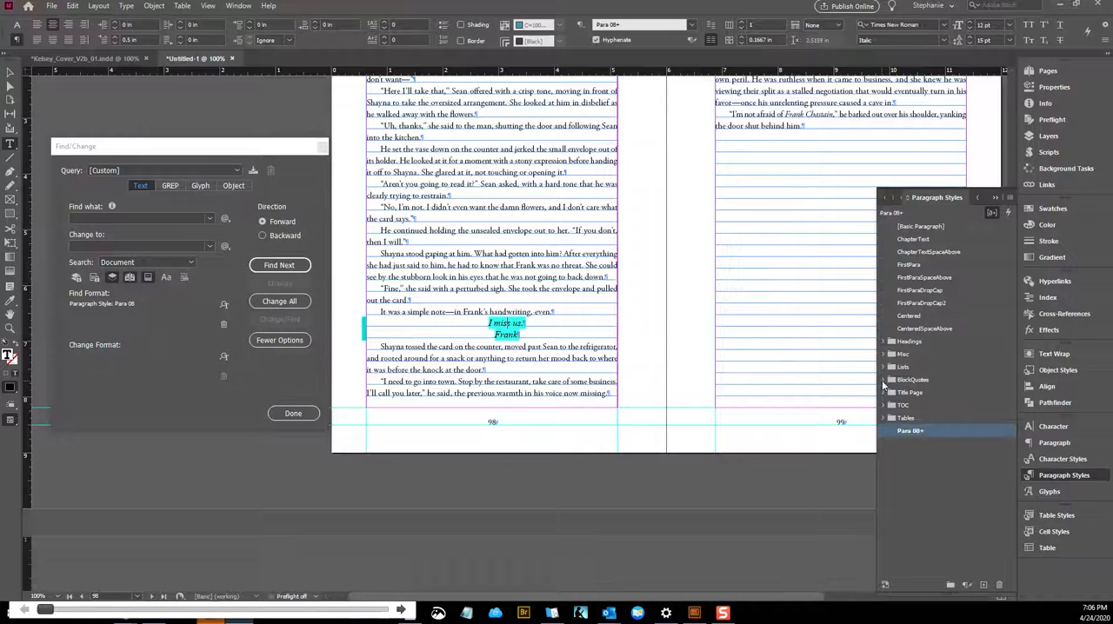
left_click(883, 380)
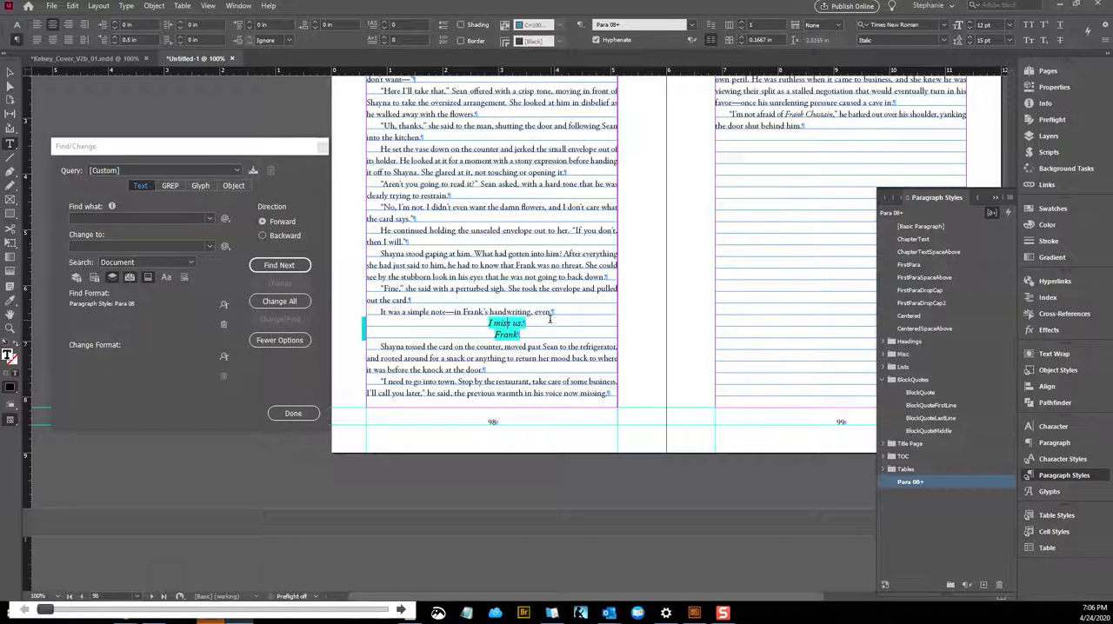
left_click(935, 406)
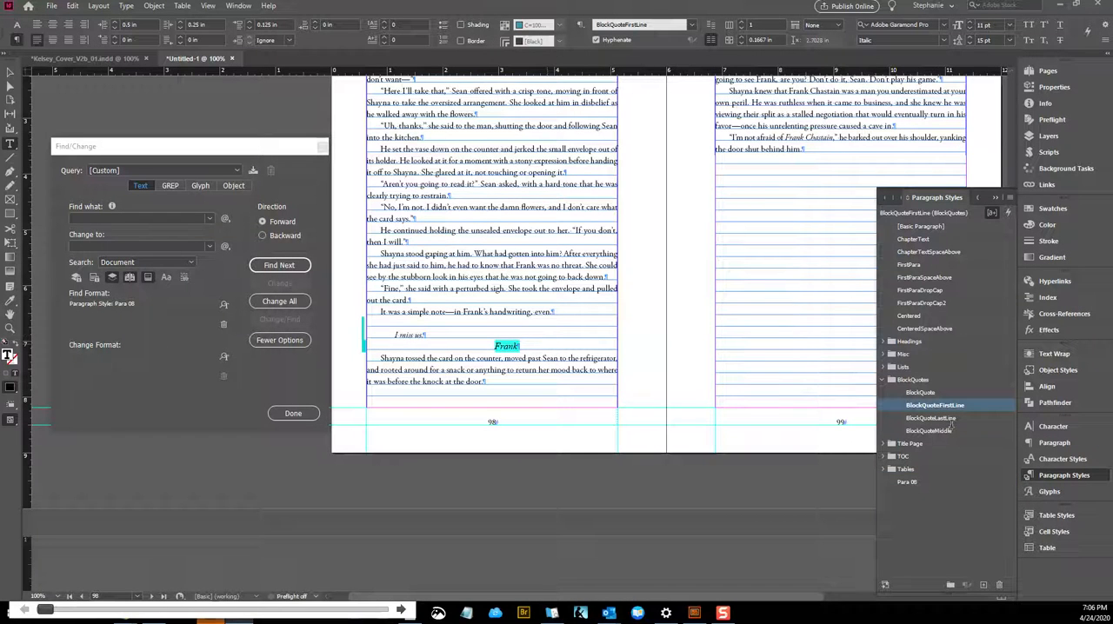
left_click(948, 420)
left_click(440, 337)
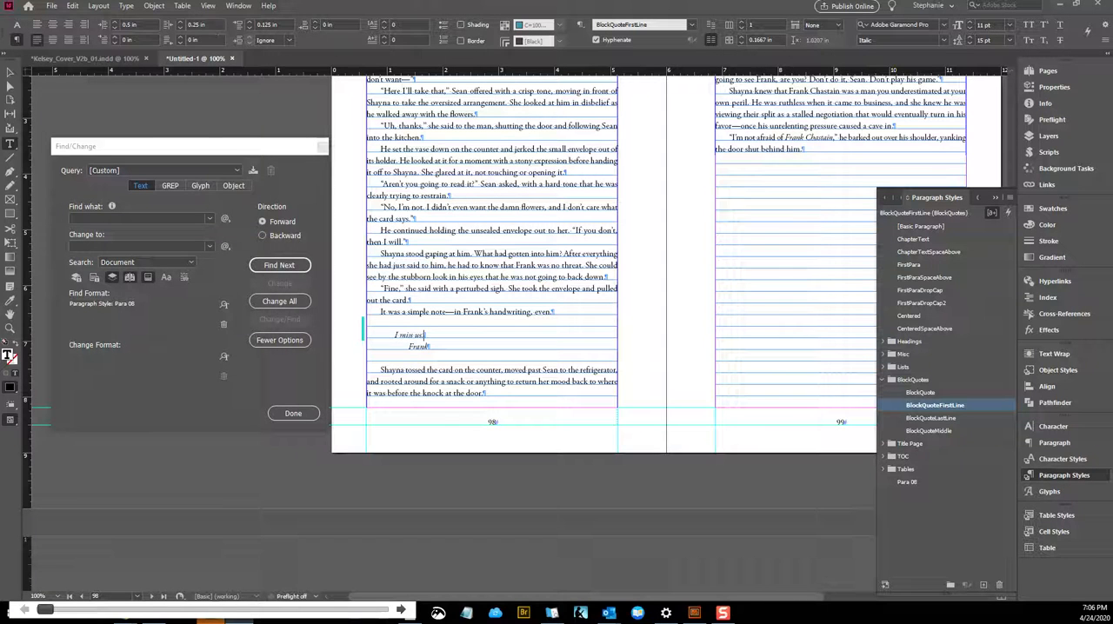
left_click(231, 8)
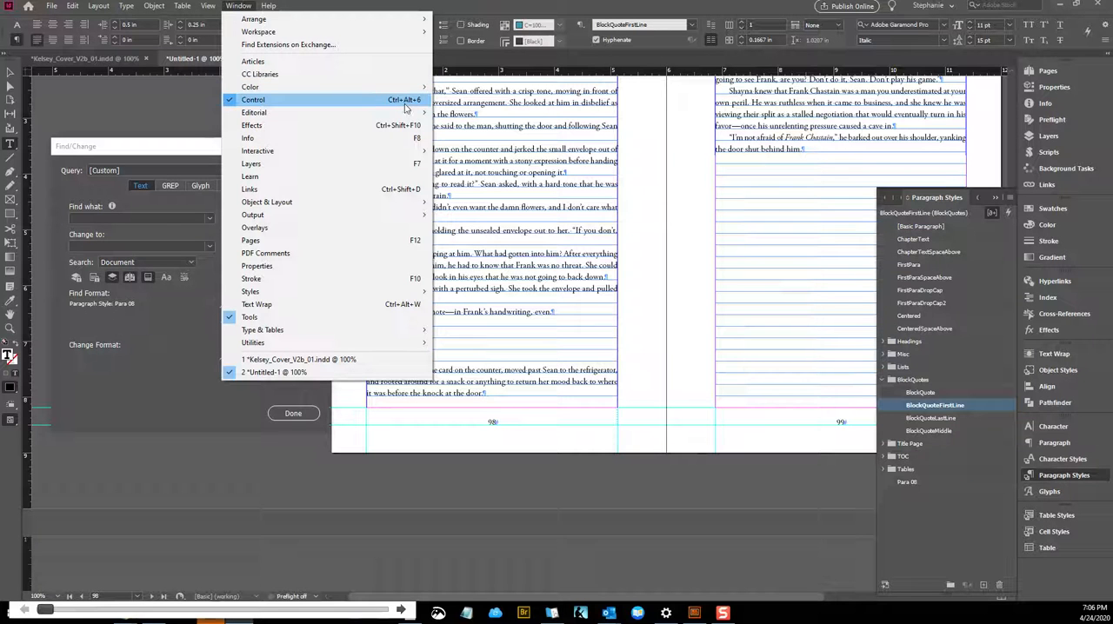
left_click(475, 9)
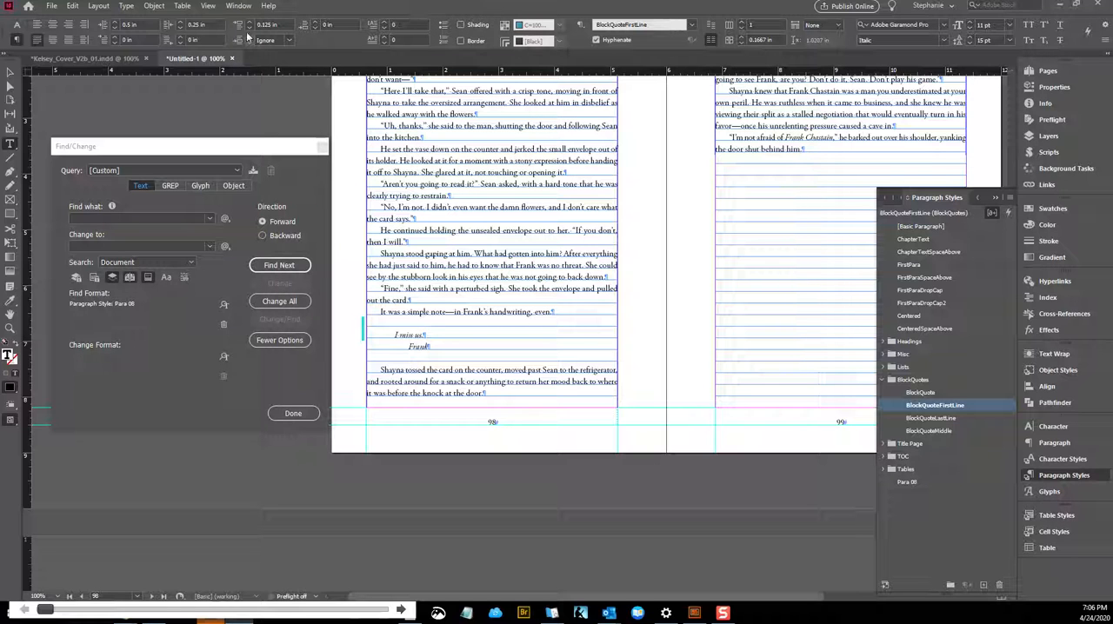
key("ctrl+alt+6")
key("ctrl+alt+6")
key("ctrl+alt+6")
key("ctrl+alt+6")
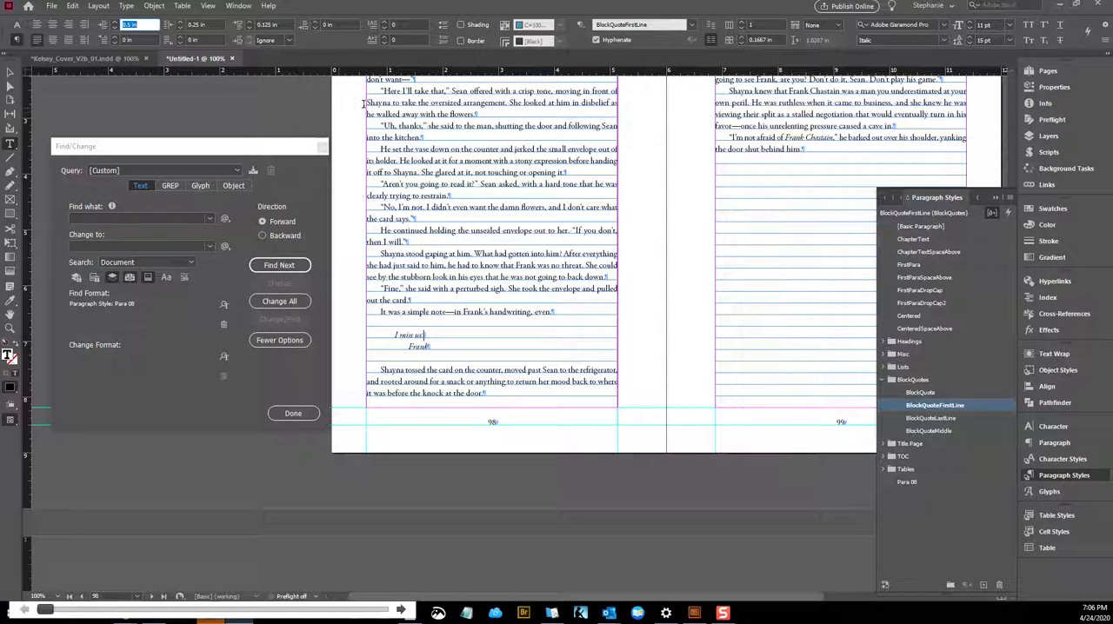
Center the "I miss us." line on page 98 and set its left indent to 0.25 in
left_click(436, 333)
left_click(434, 332)
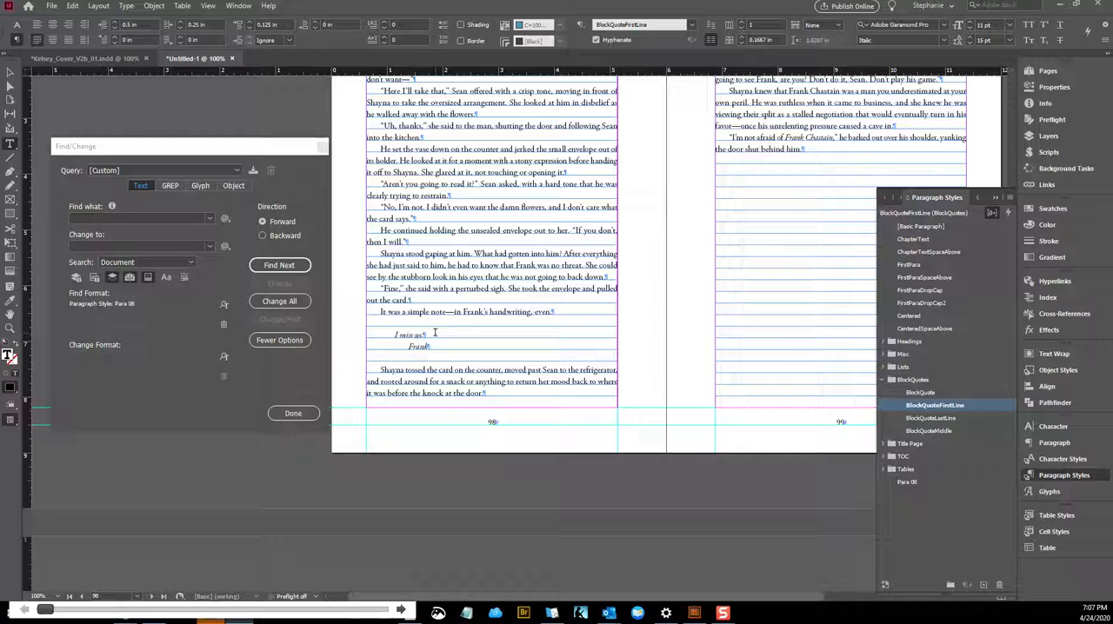
triple_click(435, 332)
left_click(435, 332)
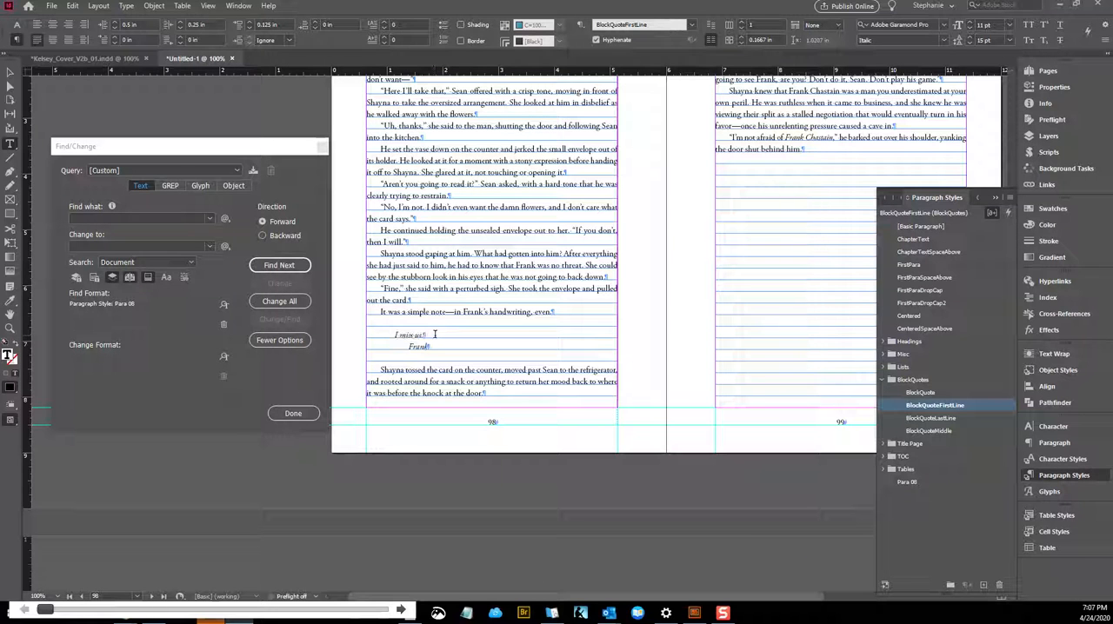
left_click(16, 25)
left_click(17, 40)
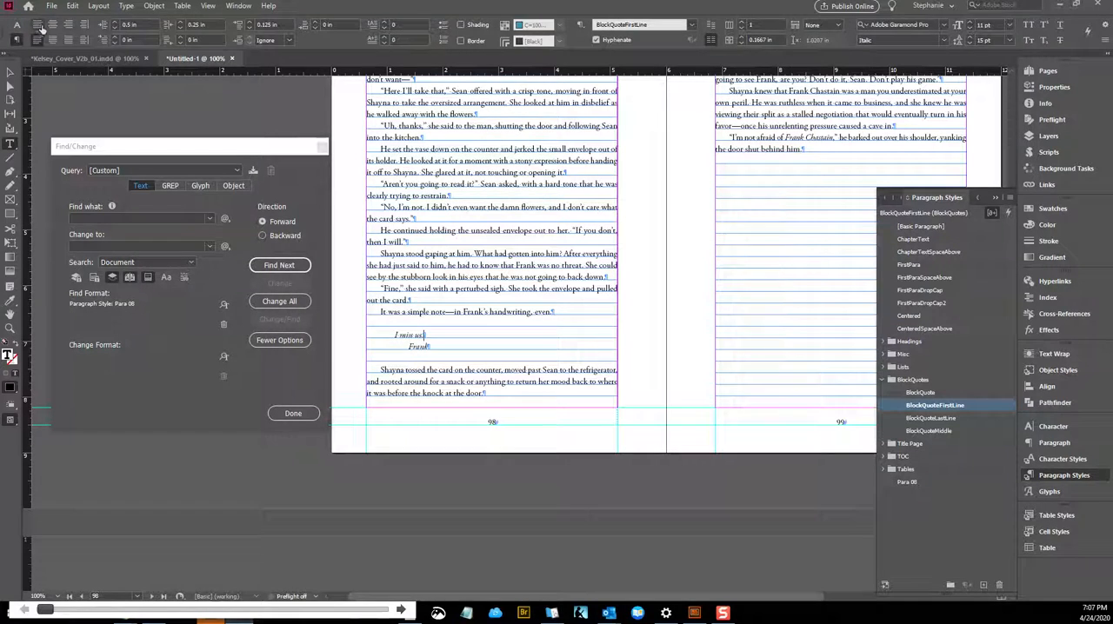
left_click(37, 40)
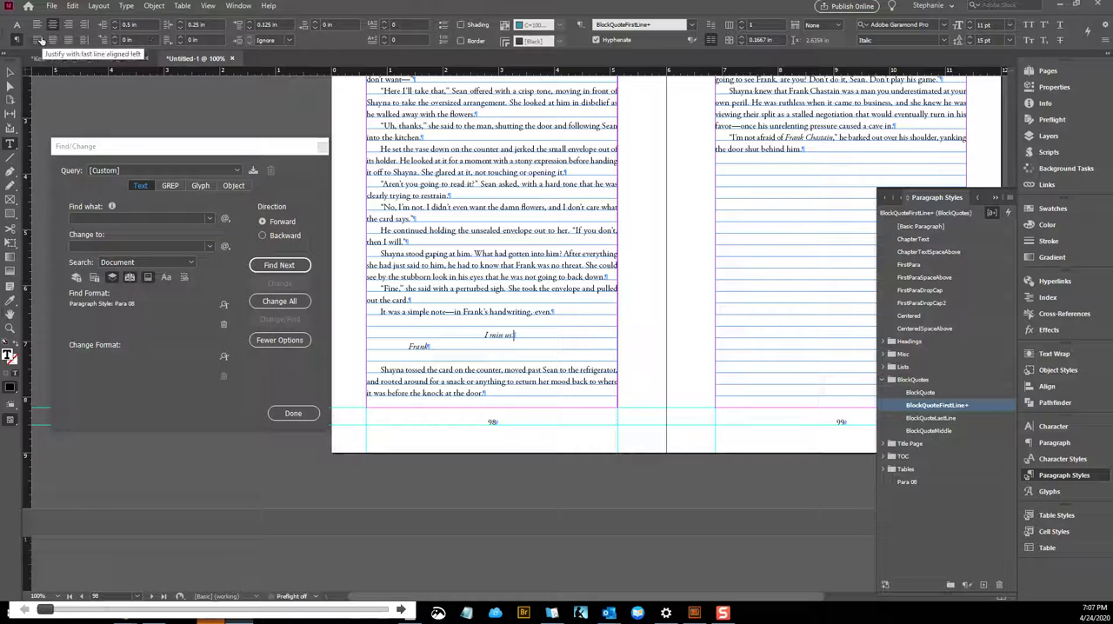
left_click(141, 25)
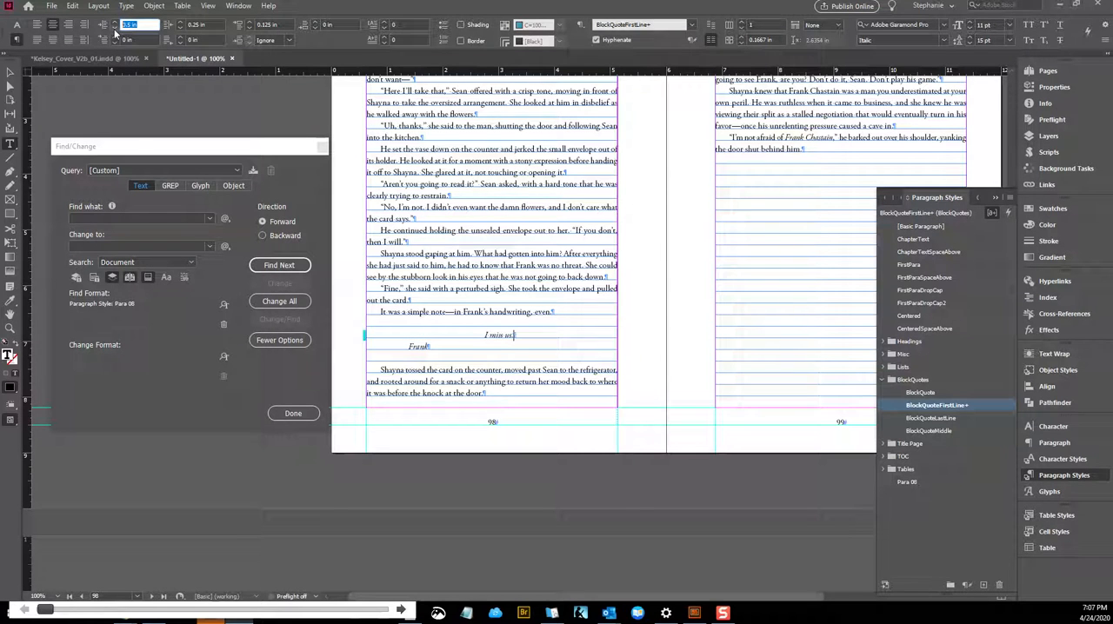
type(".3")
key("Return")
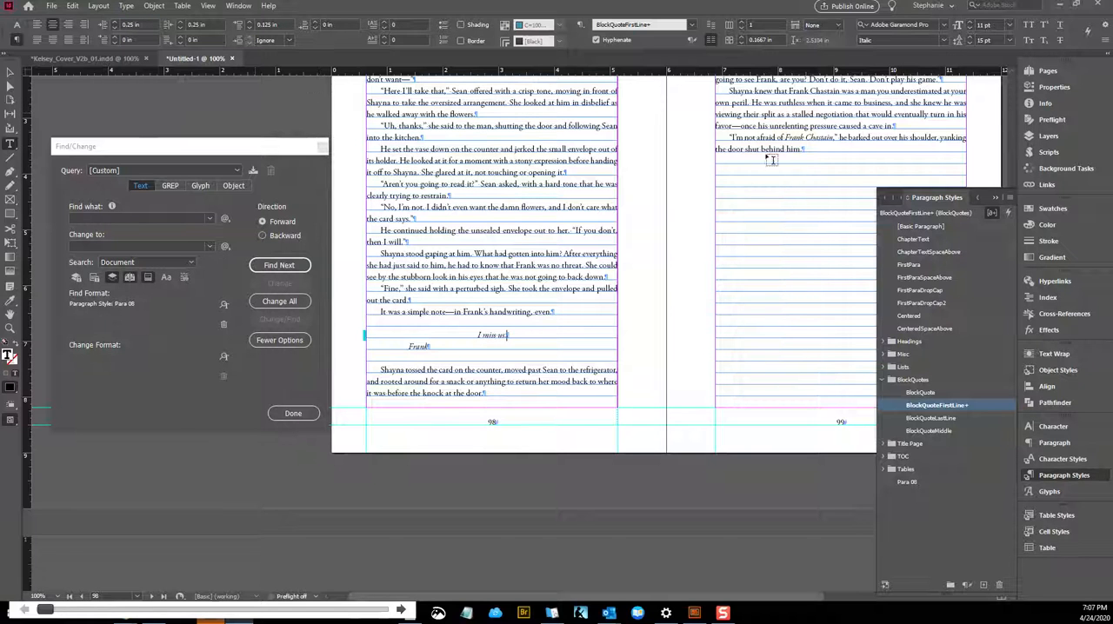
Create a paragraph style named BlockQuoteCenteredFirst from the "I miss us." line, based on BlockQuoteFirstLine and applied to that line
left_click(1009, 197)
left_click(936, 203)
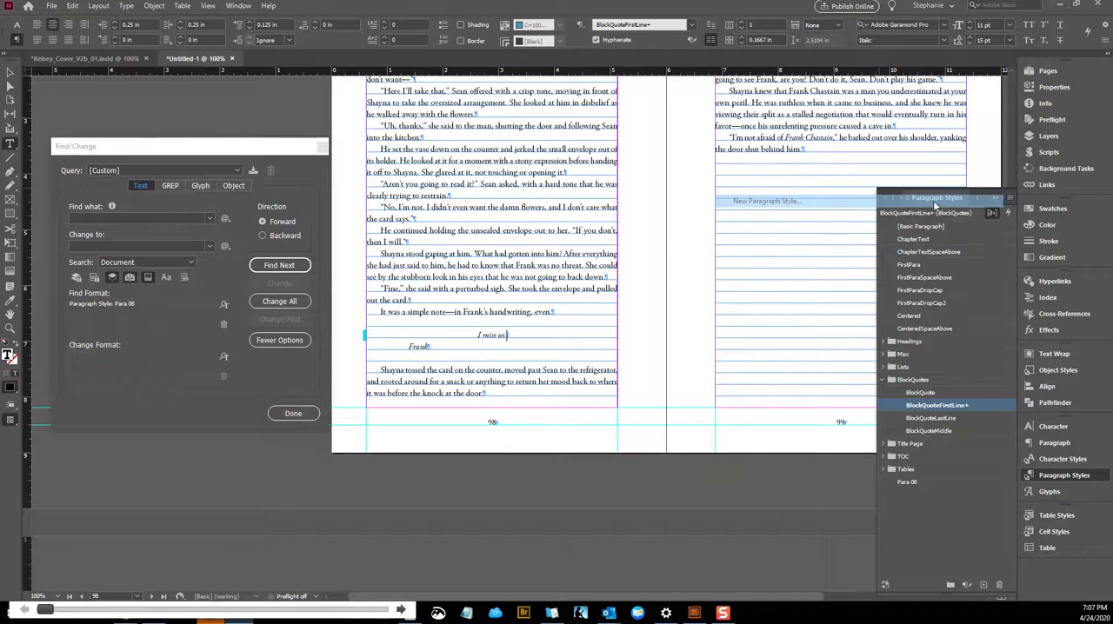
type("BloCkckQuoteCentered")
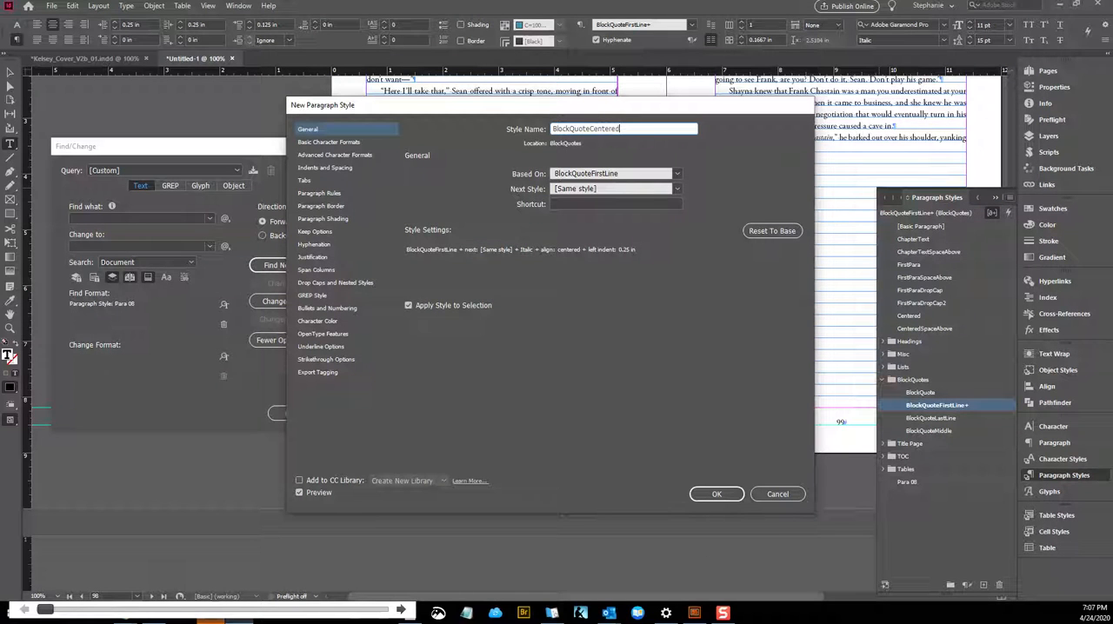
type("First")
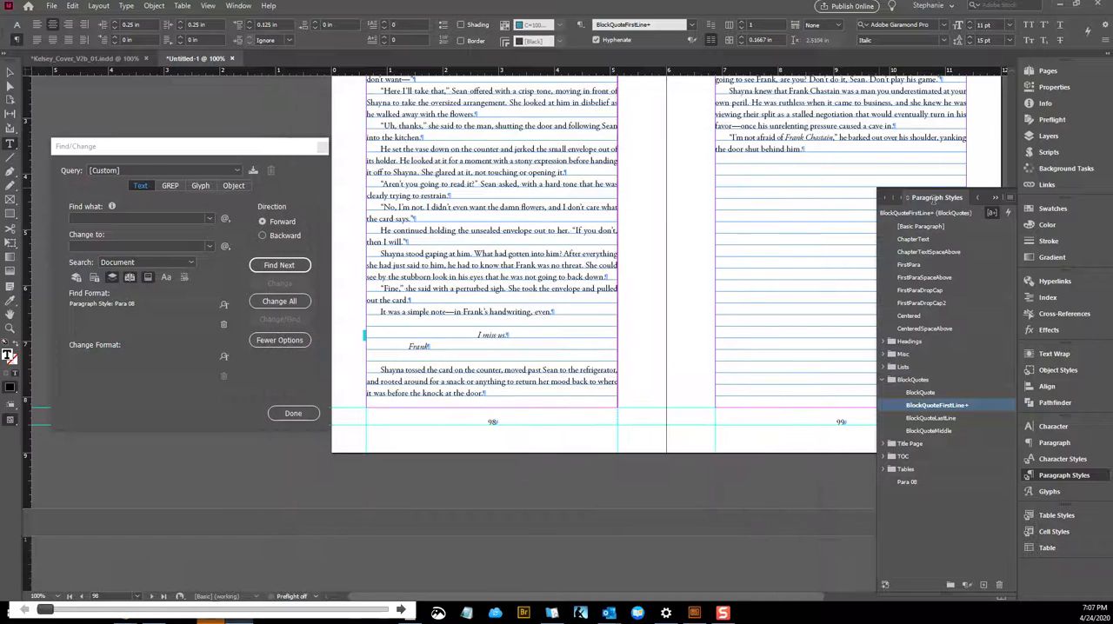
key("Return")
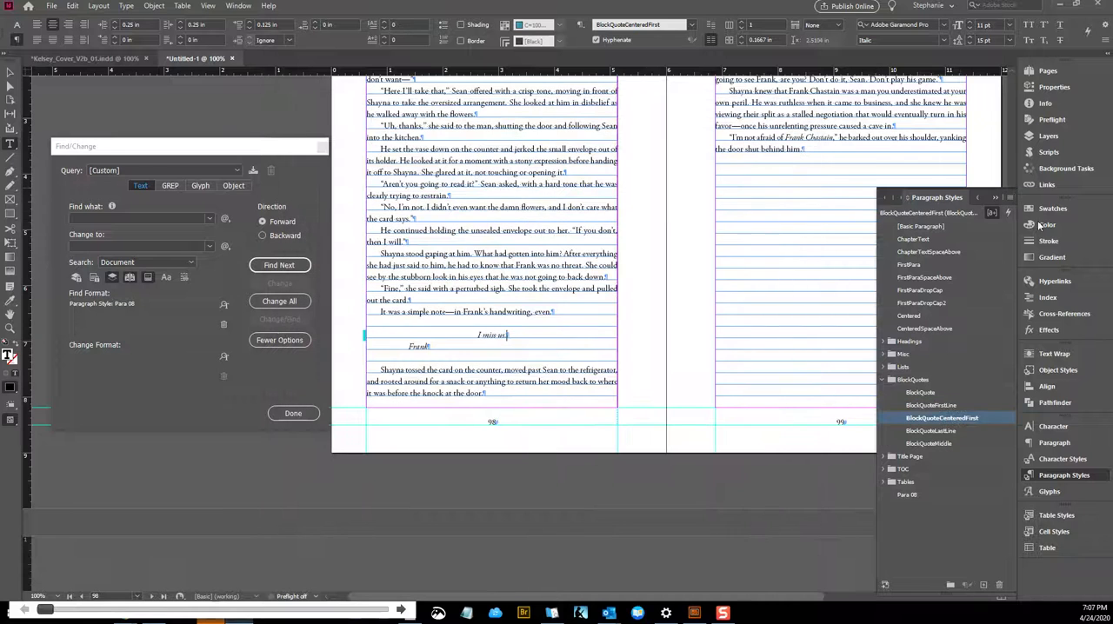
Center the signature line below "I miss us." on page 98, with a 0.25 in left indent and 0 first-line indent
right_click(513, 335)
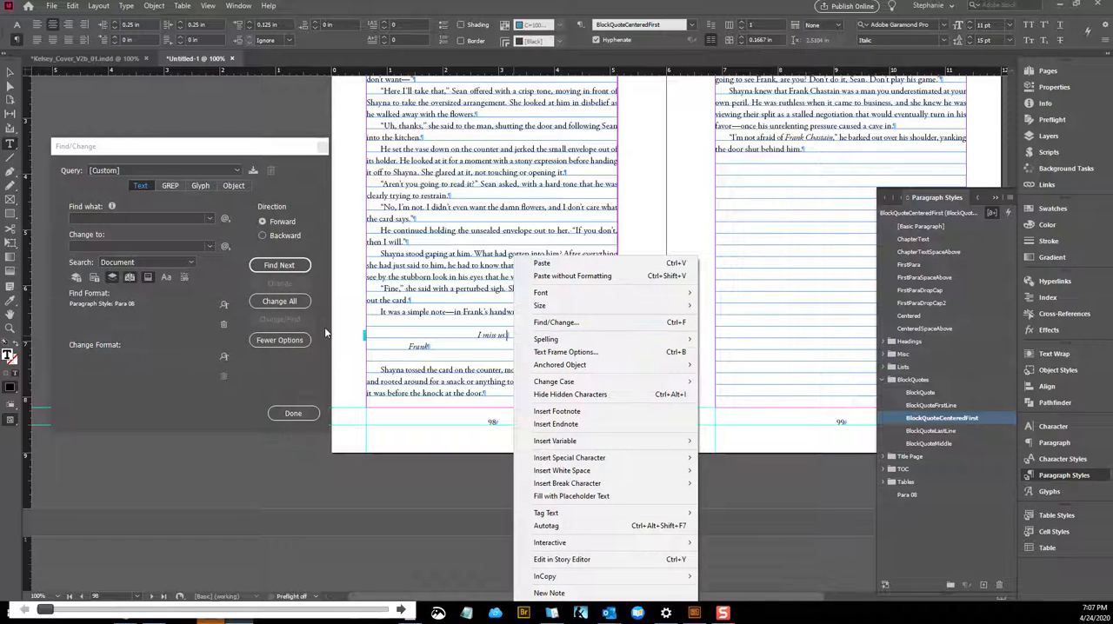
left_click(437, 347)
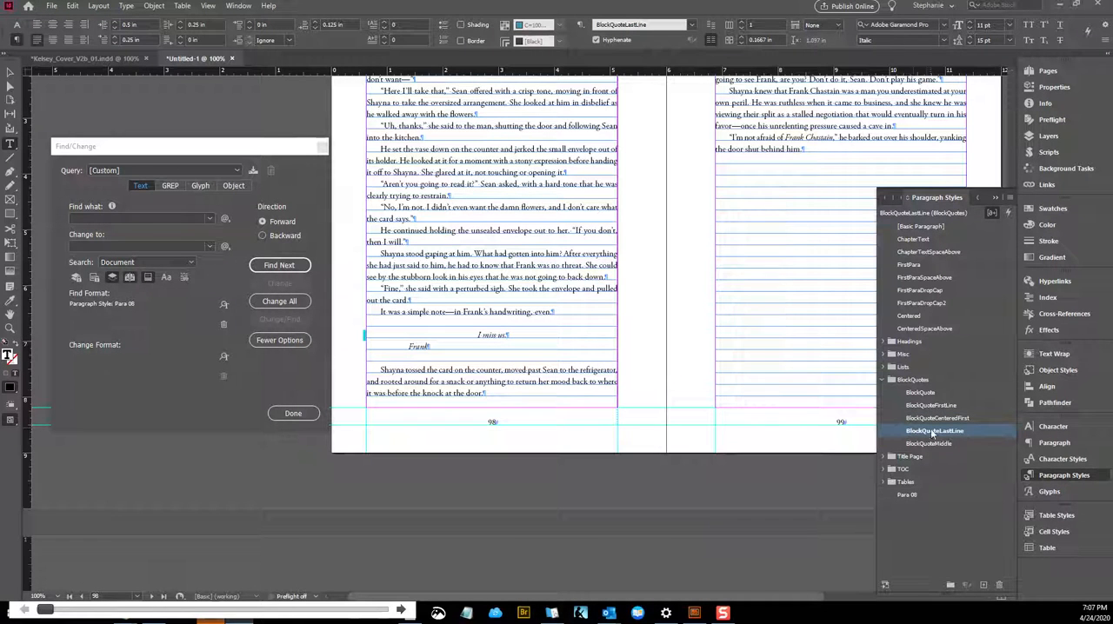
left_click_drag(145, 23, 73, 11)
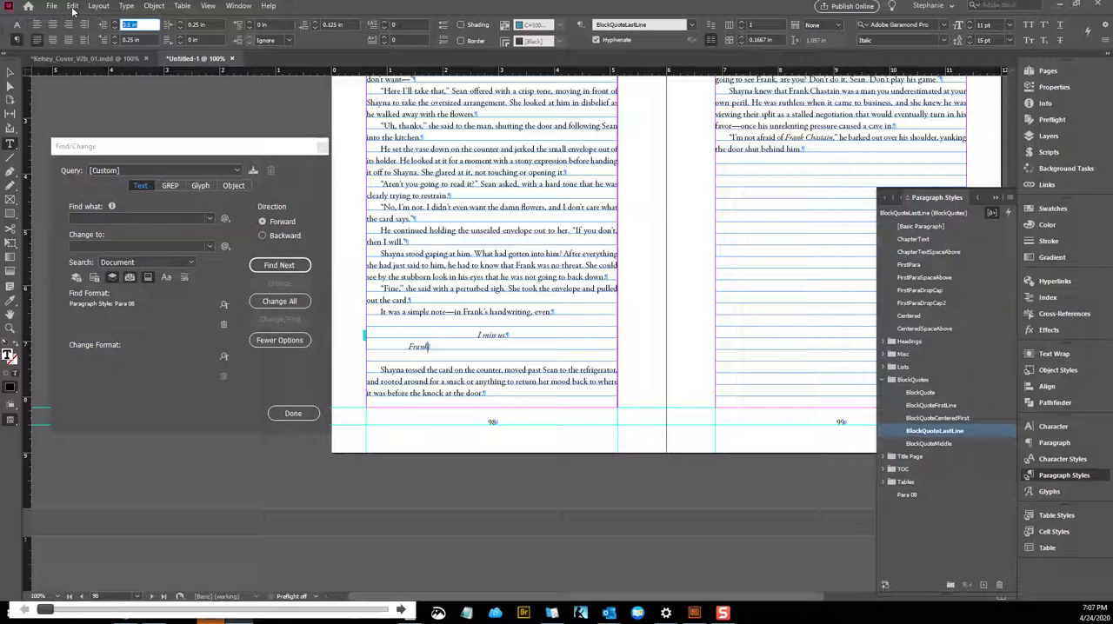
type(".25")
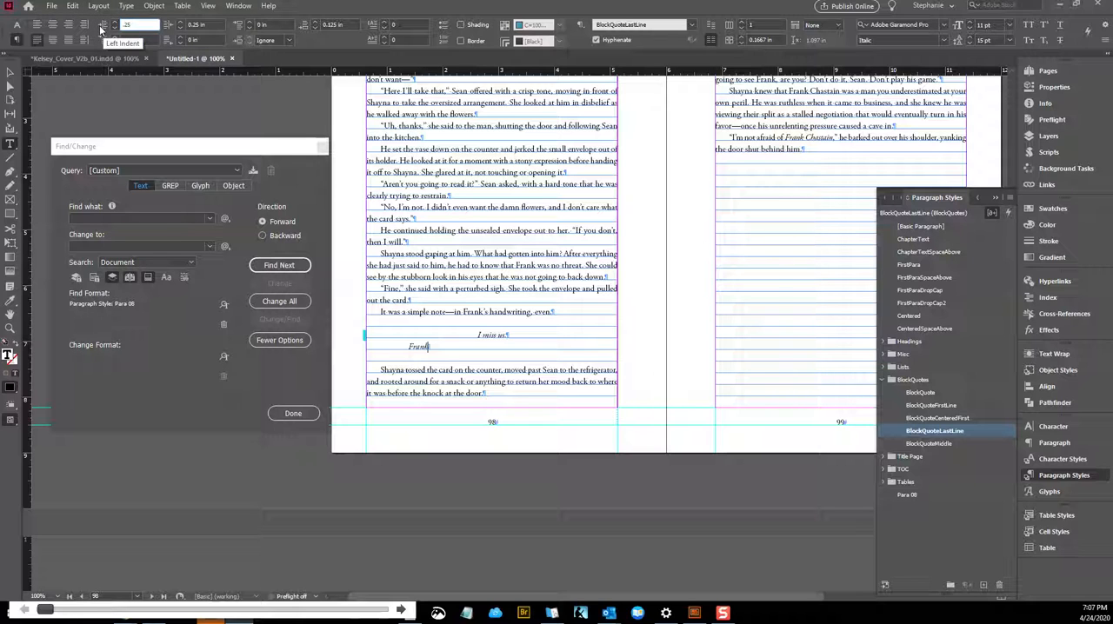
left_click_drag(145, 41, 119, 41)
type("0")
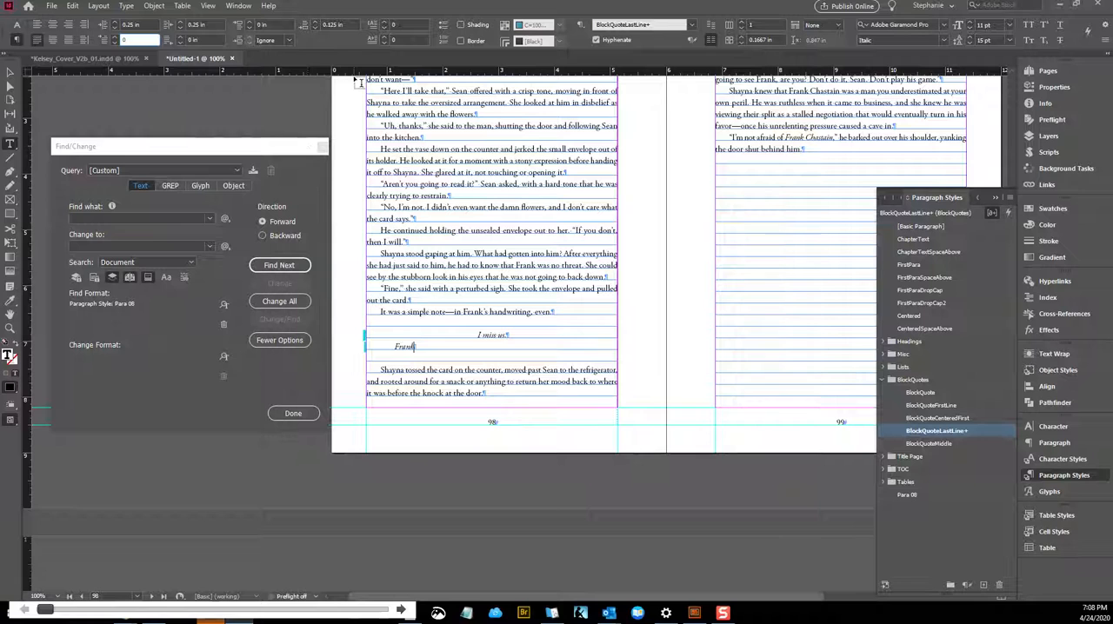
left_click(51, 25)
left_click(52, 26)
Create a paragraph style named BlockQuoteCenteredLast from the signature line, based on BlockQuoteLastLine and applied to that line
left_click(1010, 198)
left_click(961, 206)
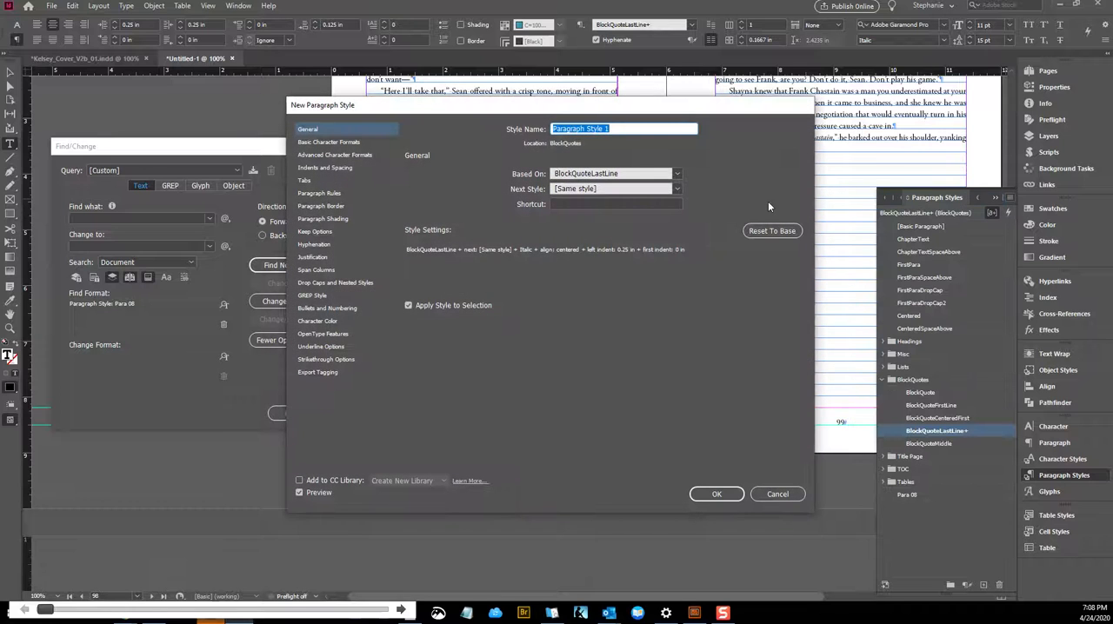
type("BlockQuoteCenteredLast")
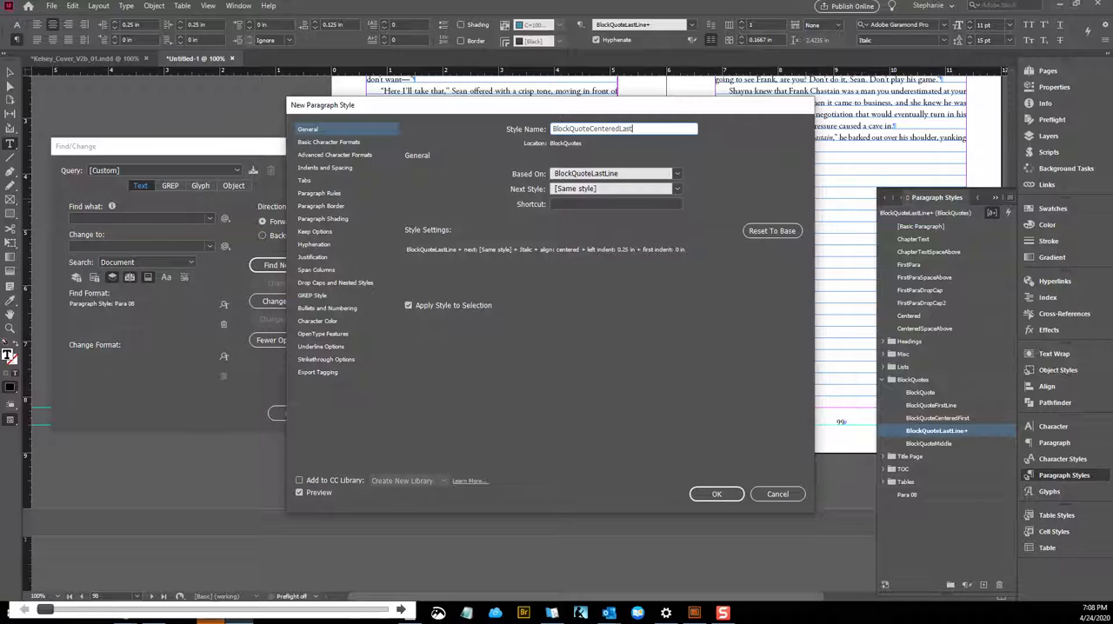
left_click(717, 494)
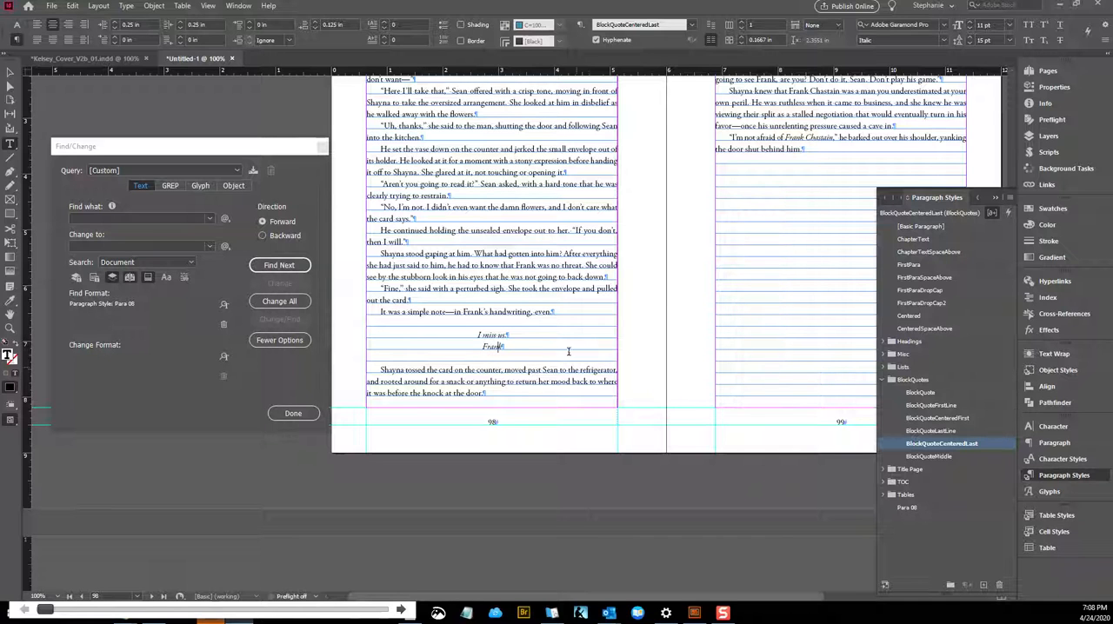
left_click(523, 368)
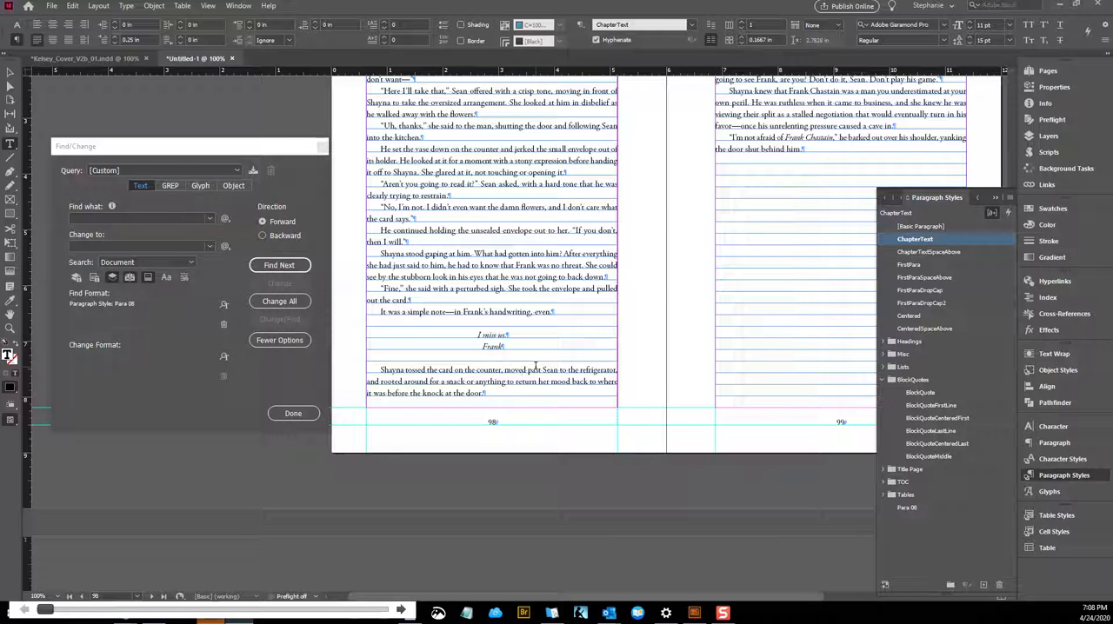
left_click(552, 349)
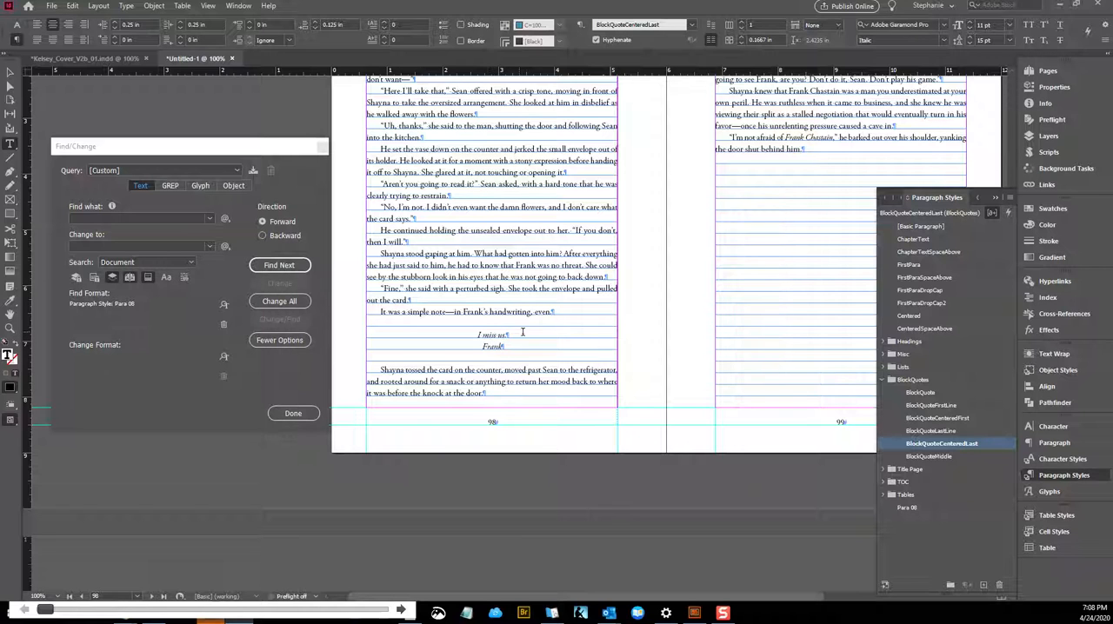
left_click(423, 370)
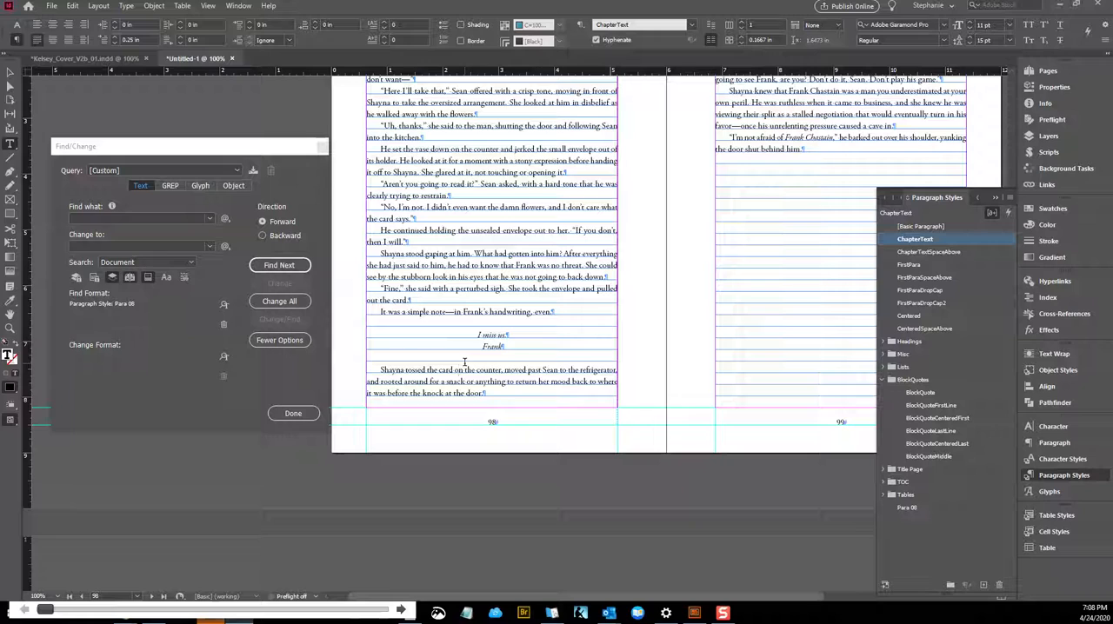
scroll(465, 362, "down", 6)
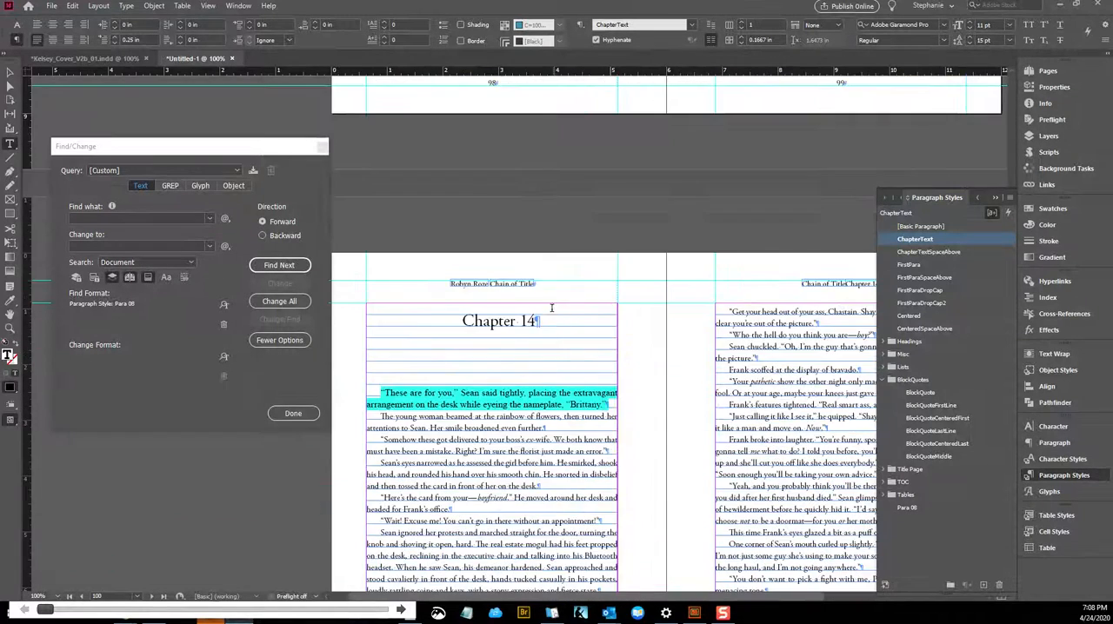
scroll(503, 351, "up", 6)
Search for any further Para 08 text and delete the Para 08 paragraph style
left_click(305, 268)
left_click(584, 322)
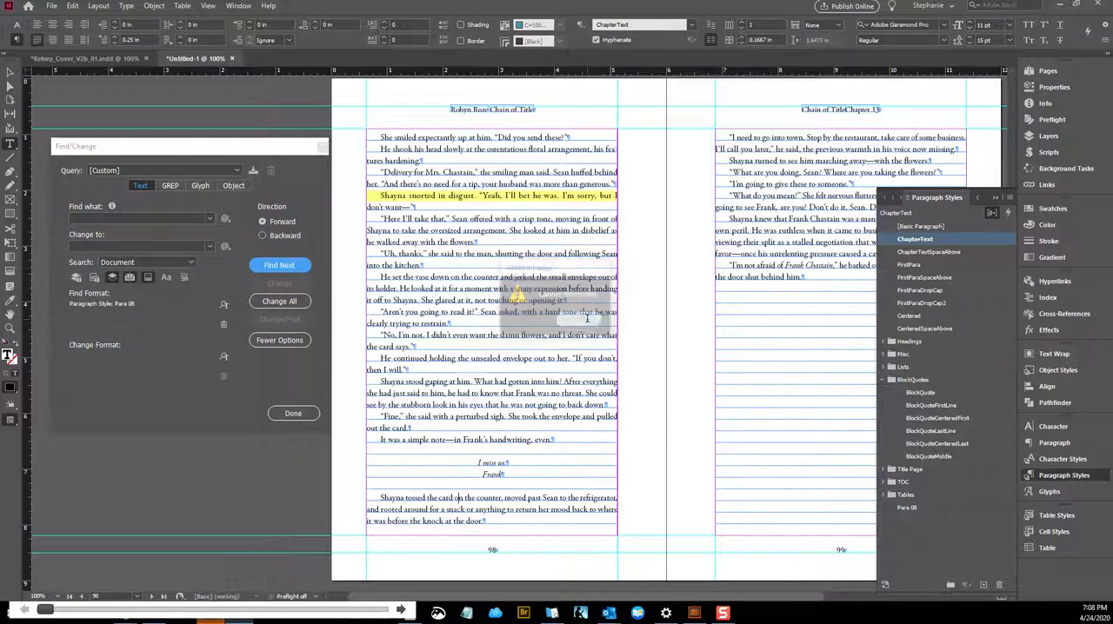
scroll(520, 417, "down", 3)
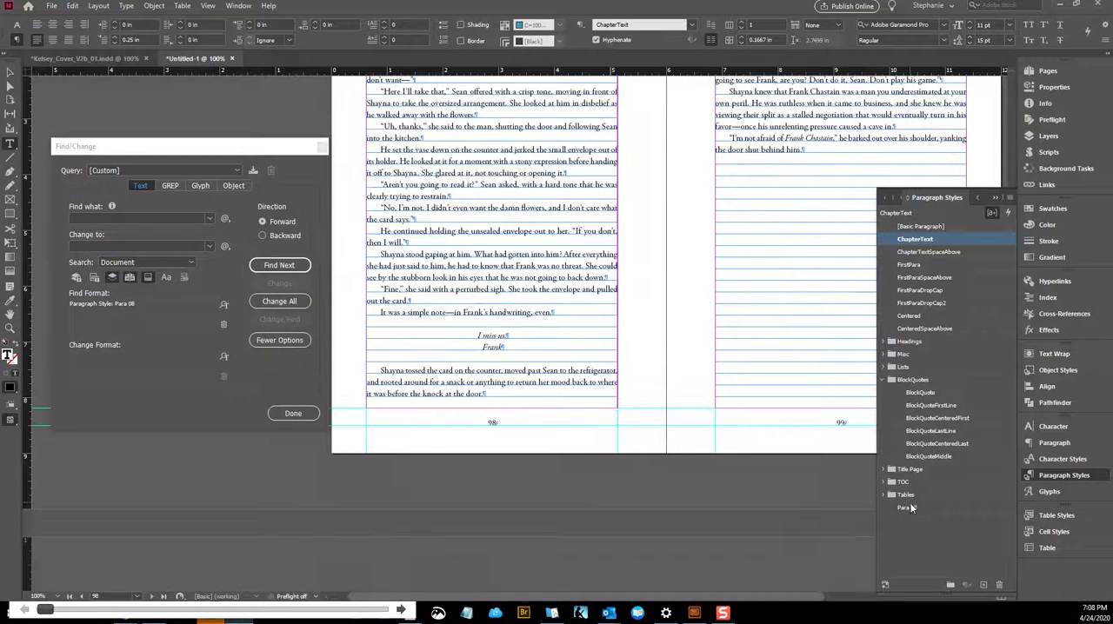
right_click(908, 509)
left_click(950, 540)
Apply the FirstParaDropCap2 style to the opening paragraph of Chapter 14
scroll(604, 304, "down", 3)
left_click(575, 362)
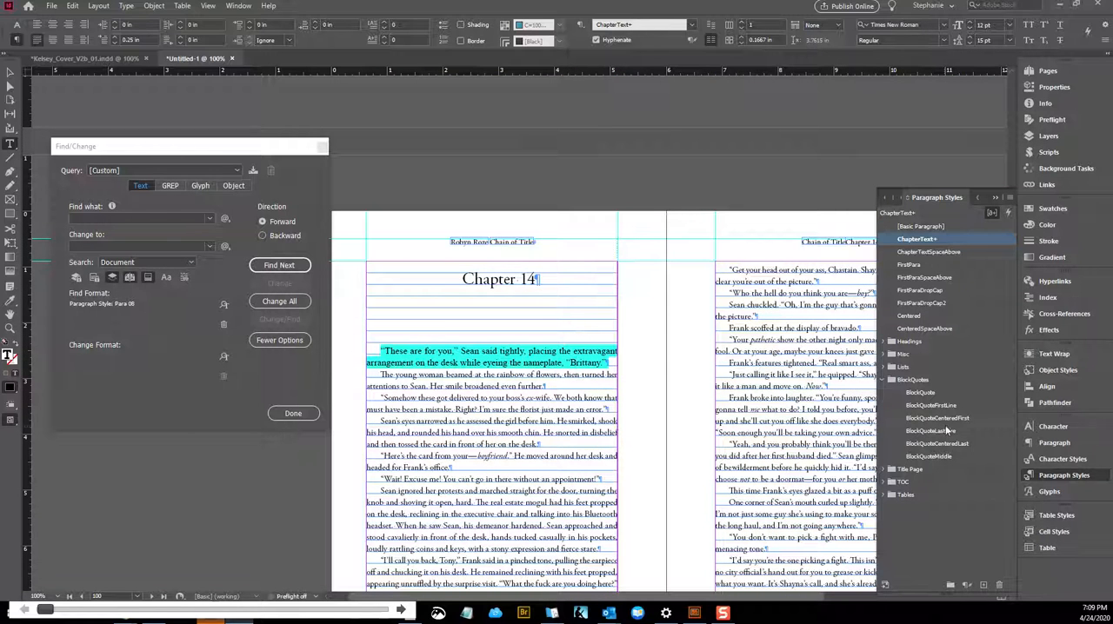
left_click(888, 380)
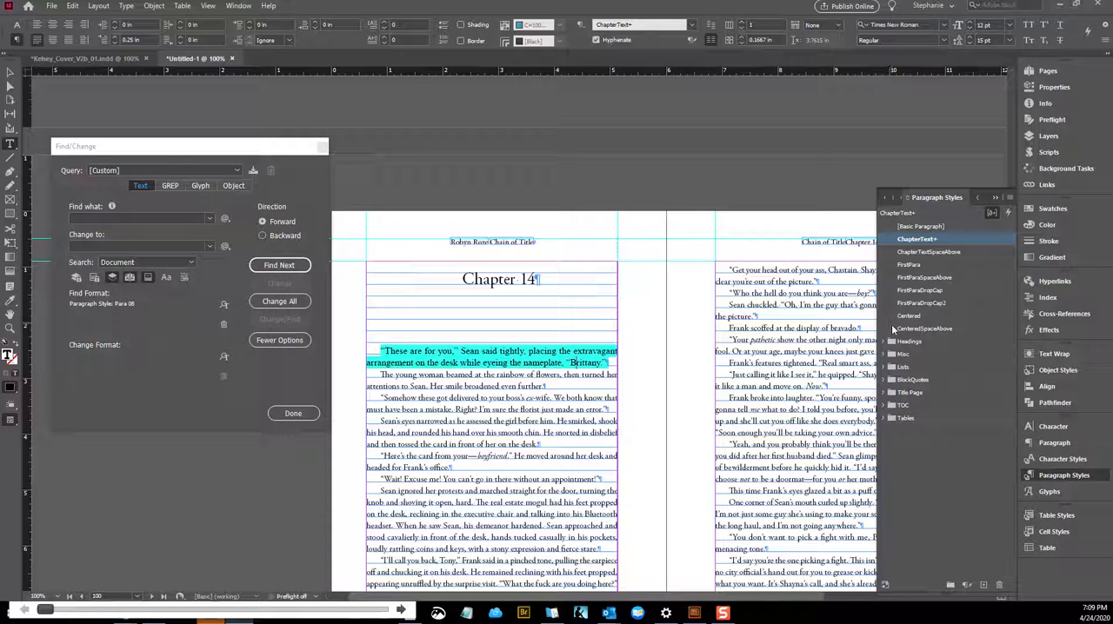
left_click(906, 292)
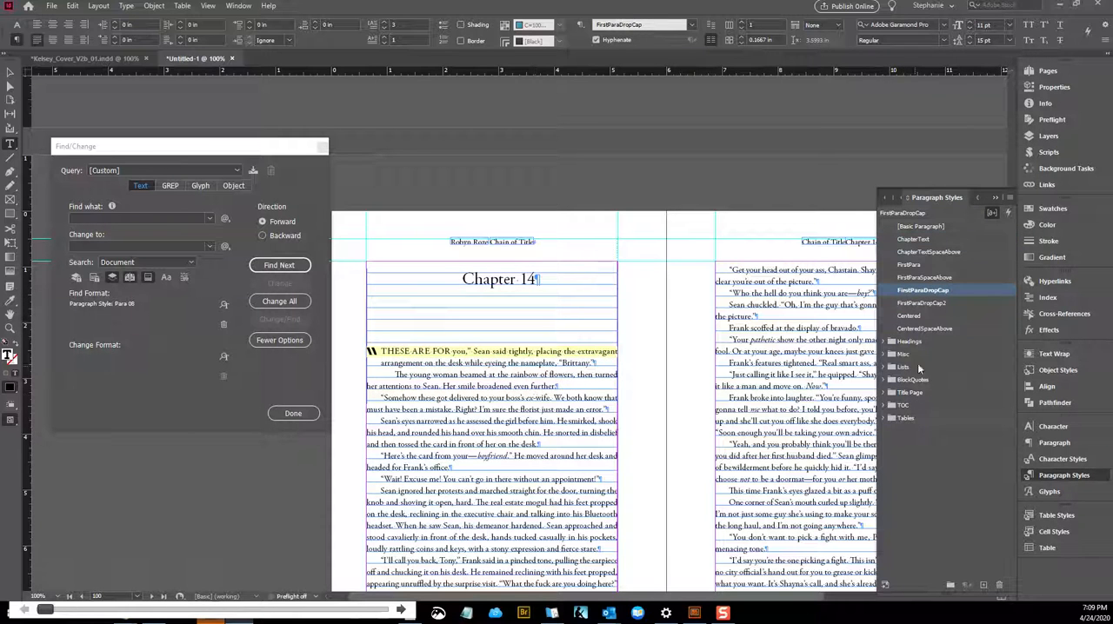
left_click(919, 303)
left_click(558, 410)
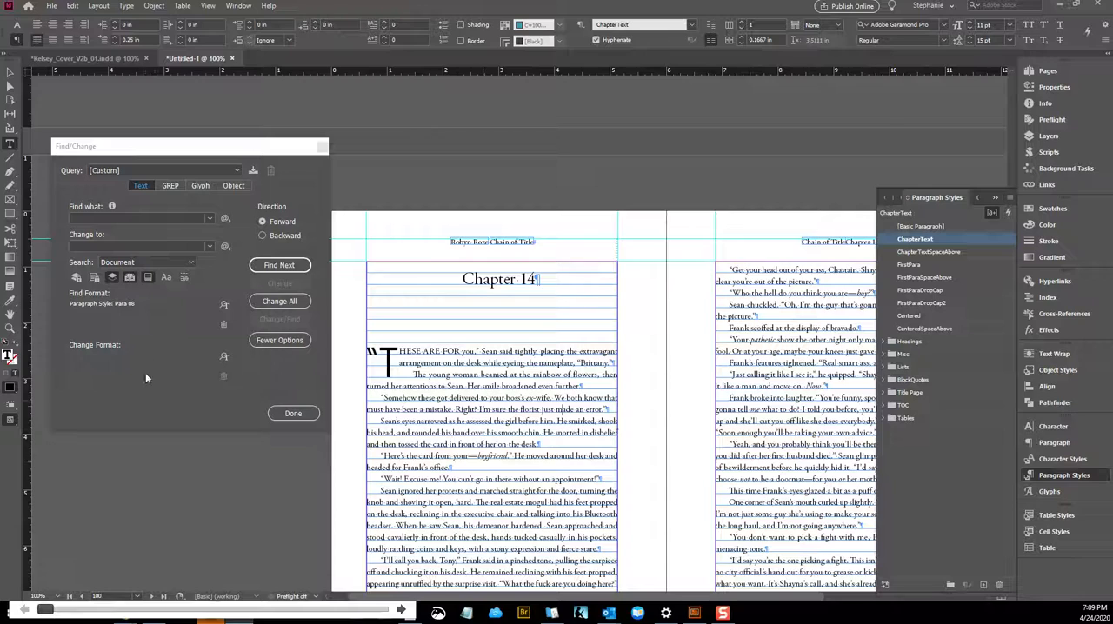